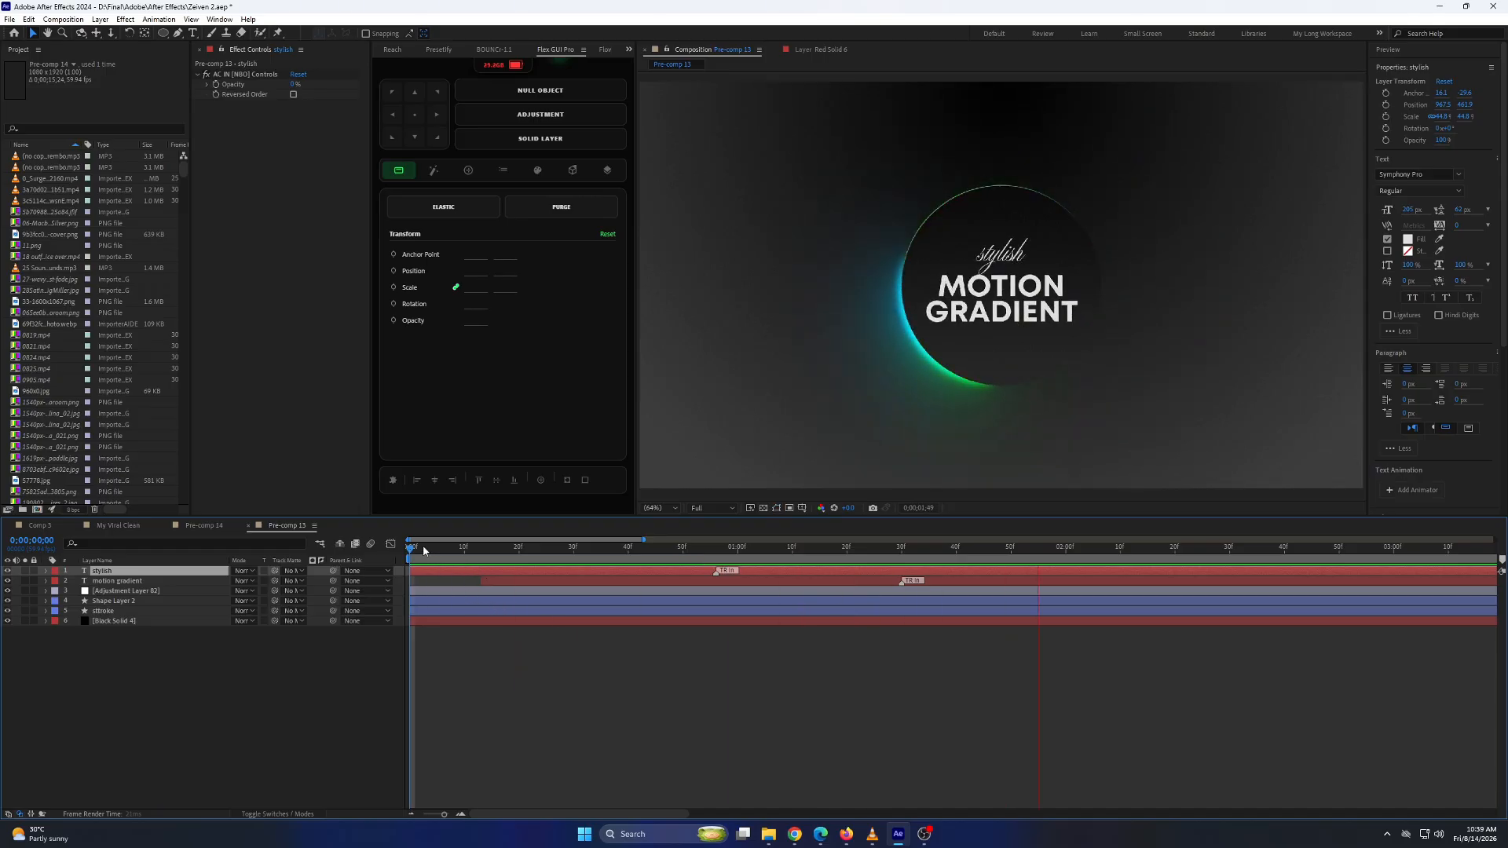
Preview the finished gradient circle animation in Pre-comp 13.
{"action": "left_click", "coordinate": [416, 554]}
{"action": "key", "text": "space"}
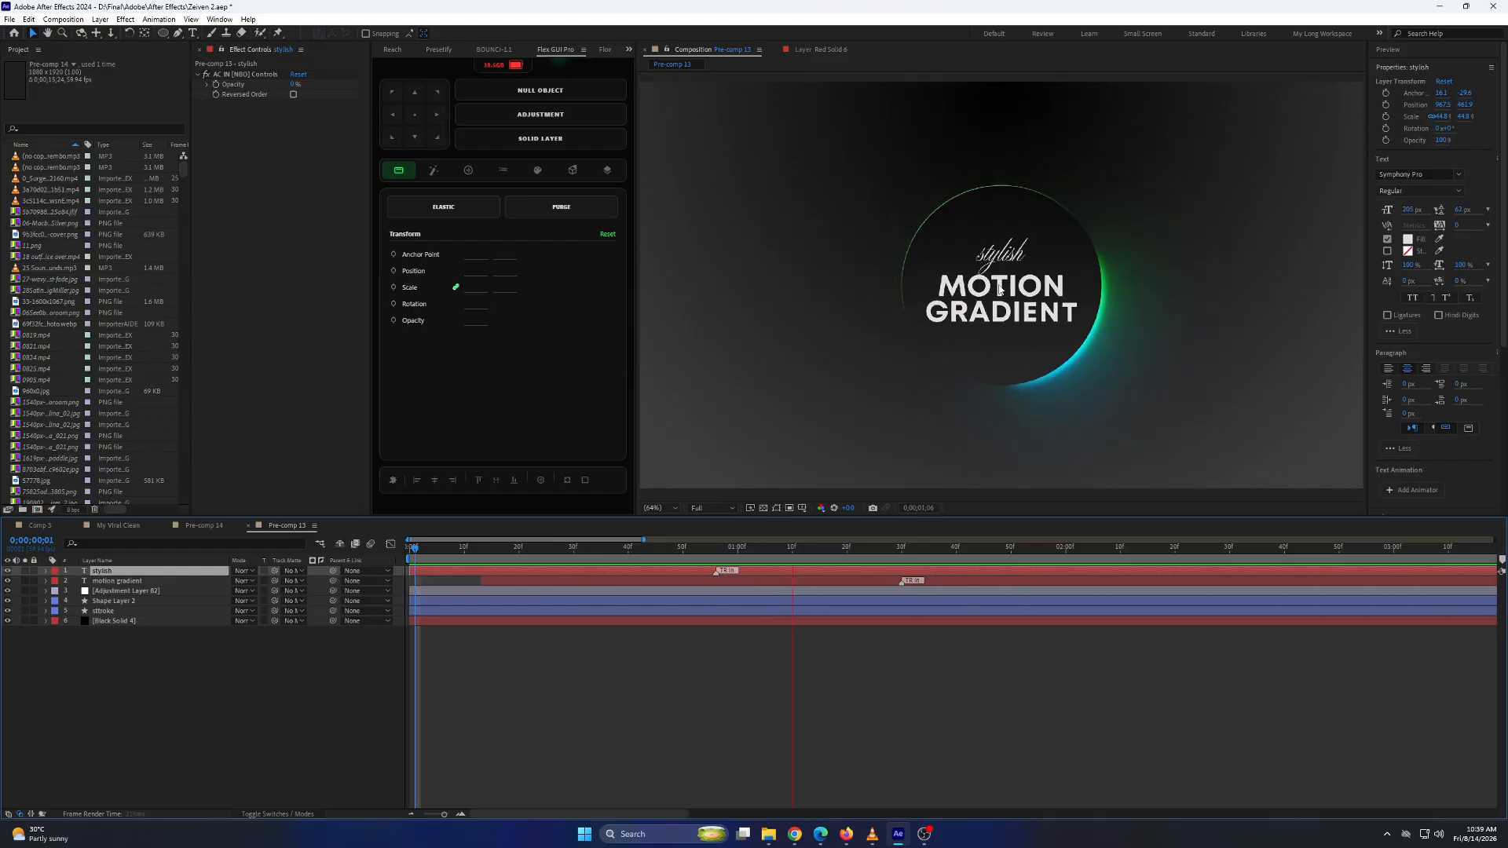
{"action": "left_click", "coordinate": [464, 547]}
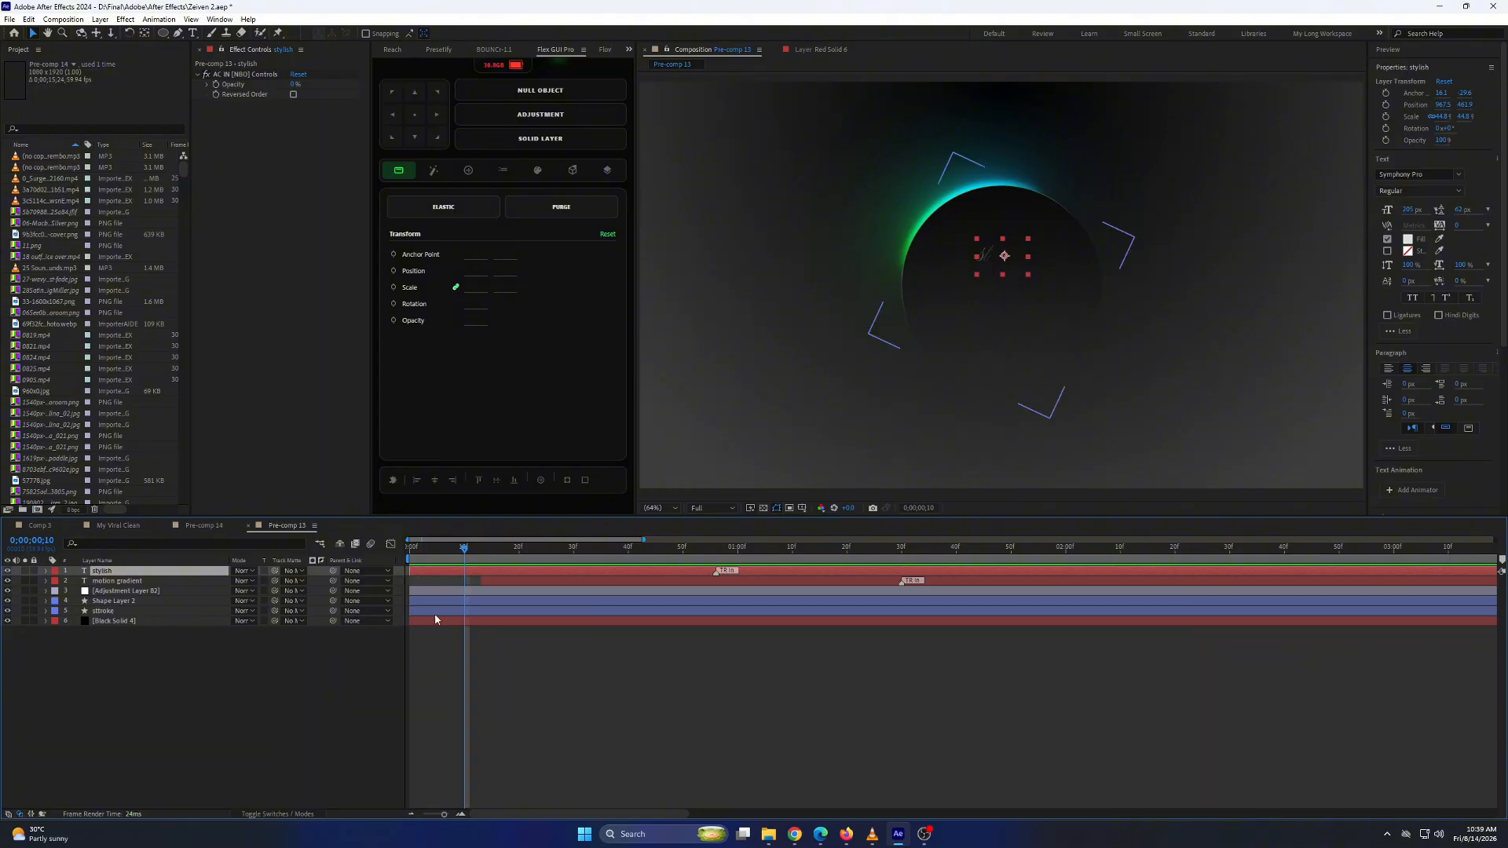
Delete the two text layers, the adjustment layer and the two shape layers, keeping only the background solid.
{"action": "left_click", "coordinate": [442, 611], "text": "shift"}
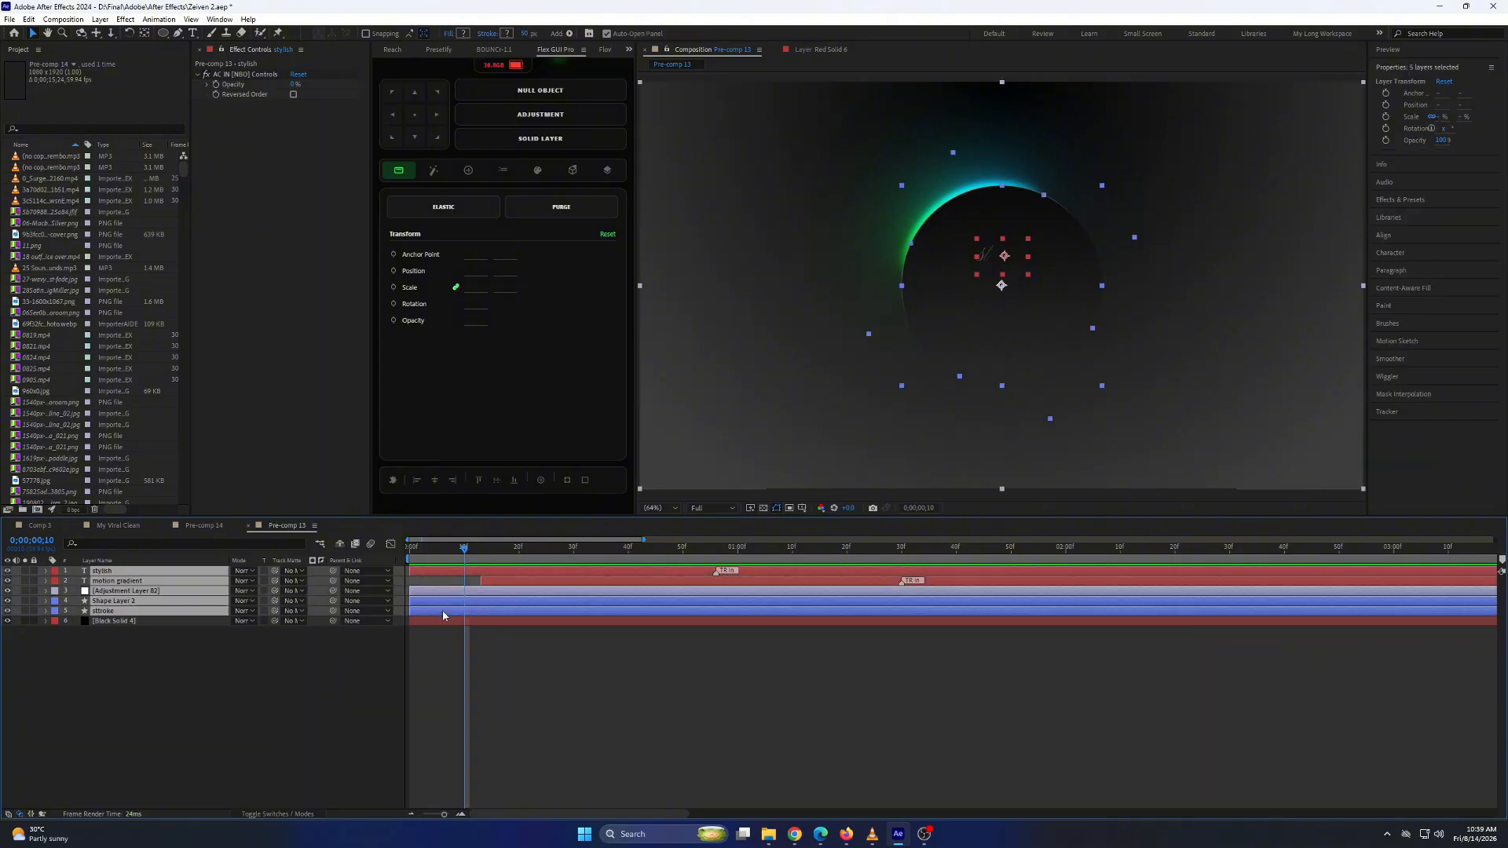
{"action": "key", "text": "Delete"}
{"action": "left_click", "coordinate": [437, 571]}
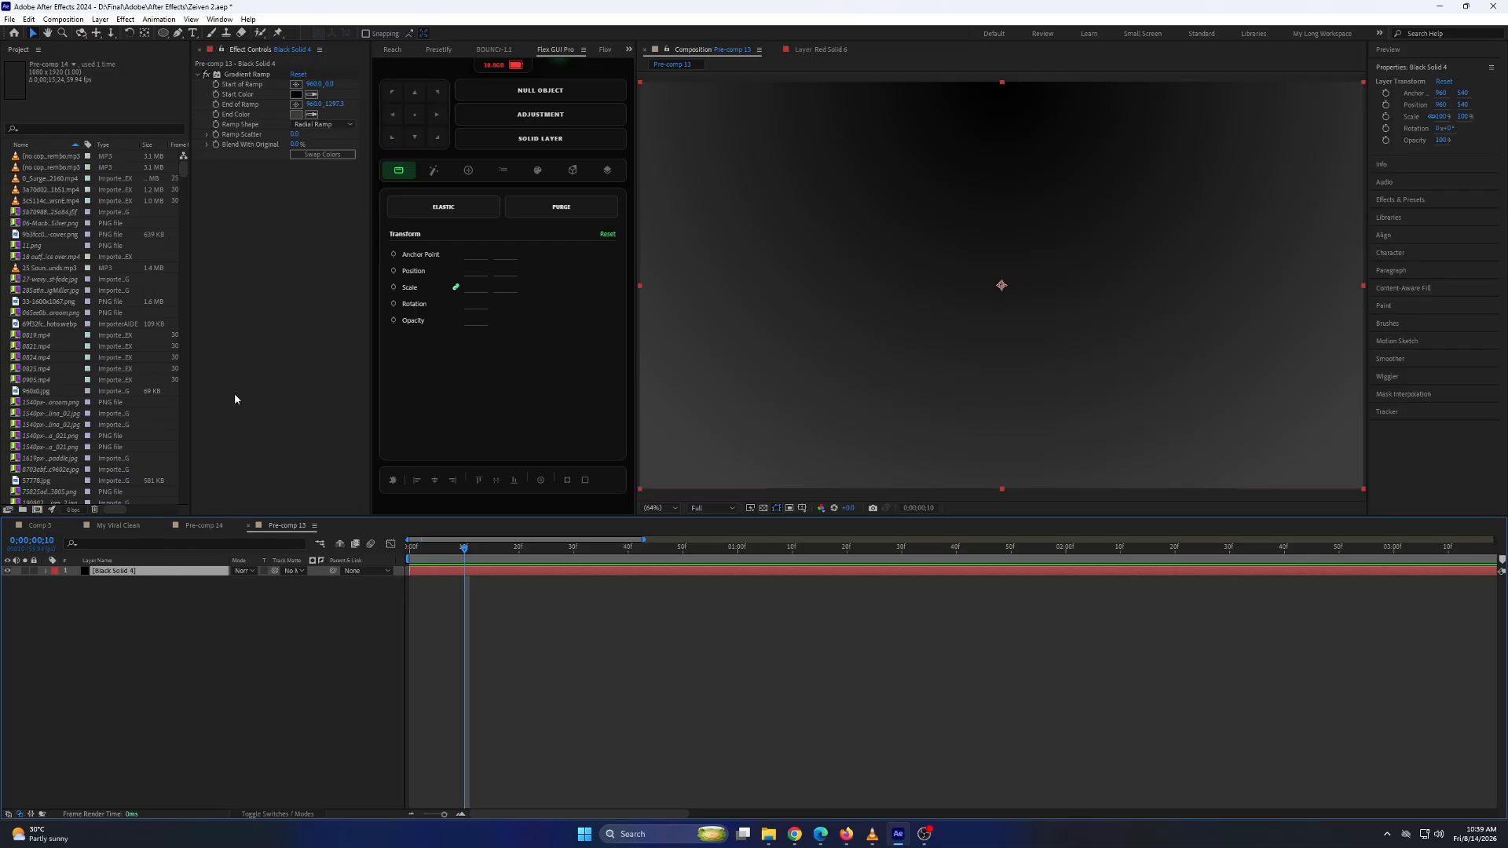
Create a new full-frame black solid and apply the Gradient Ramp effect to it.
{"action": "right_click", "coordinate": [174, 601]}
{"action": "mouse_move", "coordinate": [259, 608]}
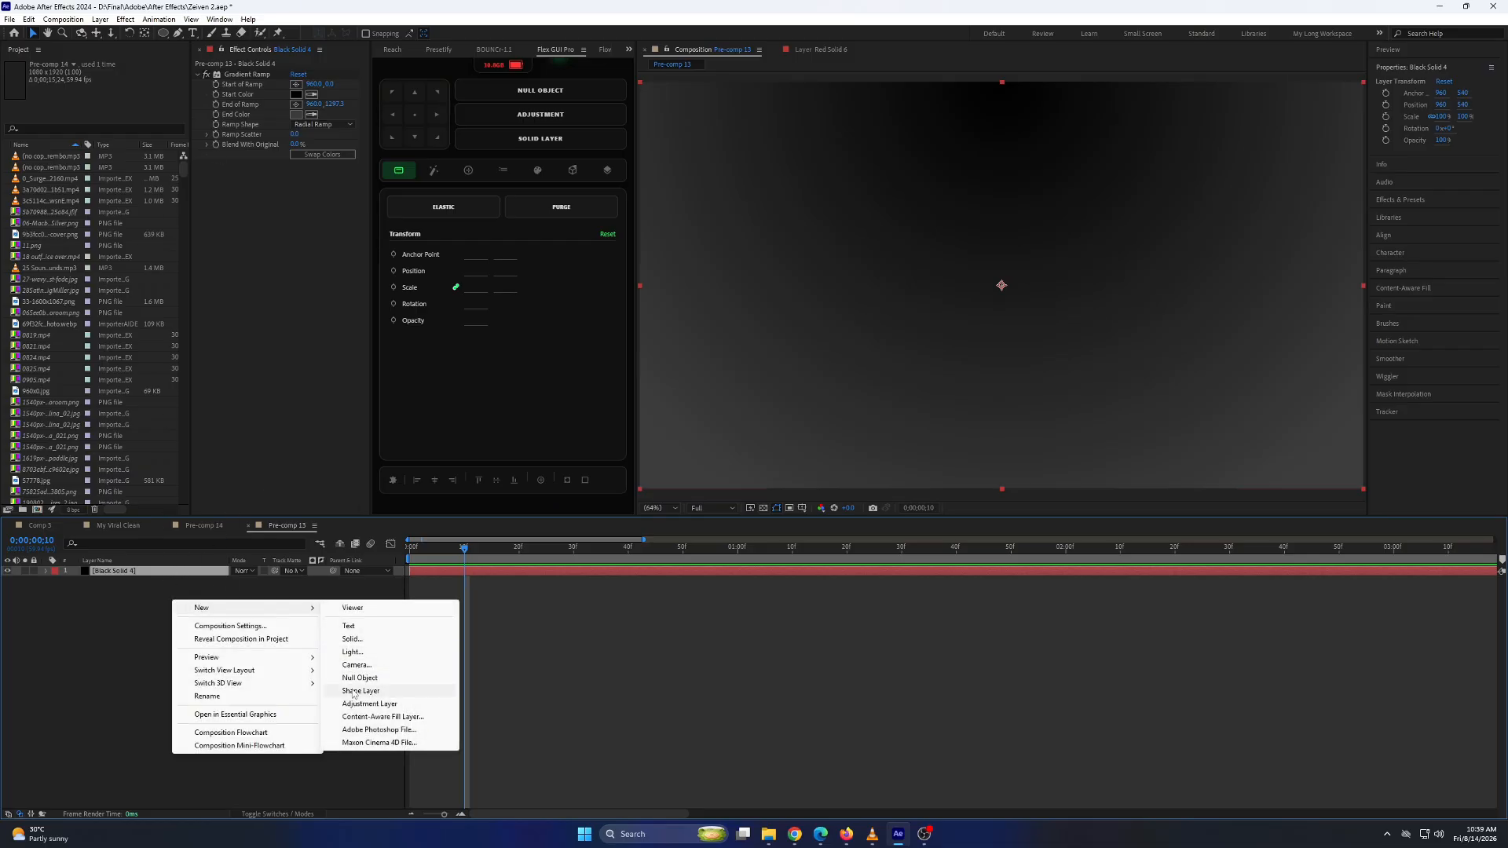
{"action": "left_click", "coordinate": [352, 639]}
{"action": "left_click", "coordinate": [796, 522]}
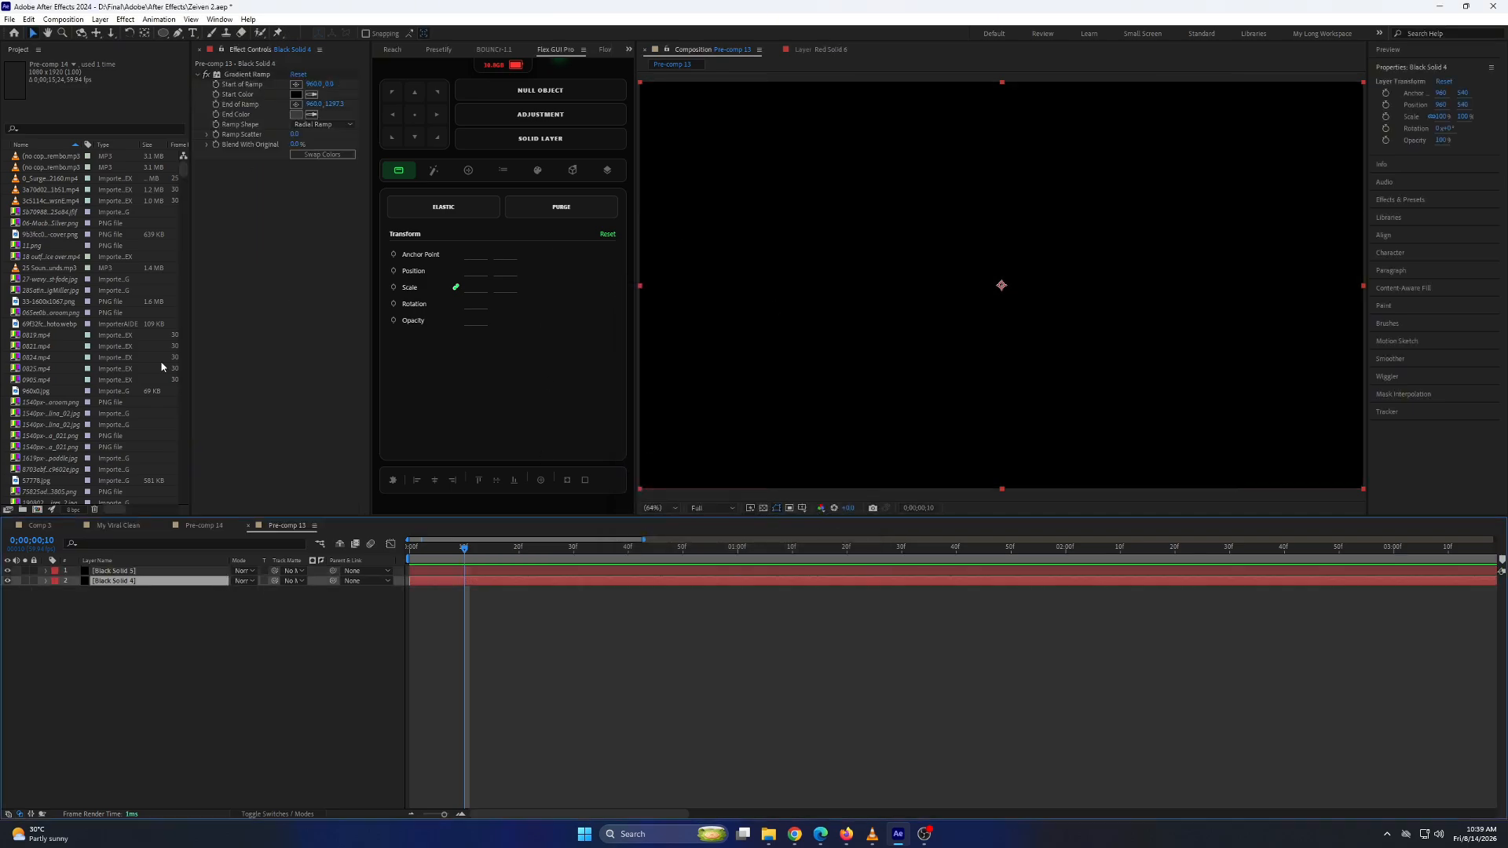
{"action": "left_click", "coordinate": [149, 570]}
{"action": "key", "text": "ctrl+space"}
{"action": "type", "text": "gra"}
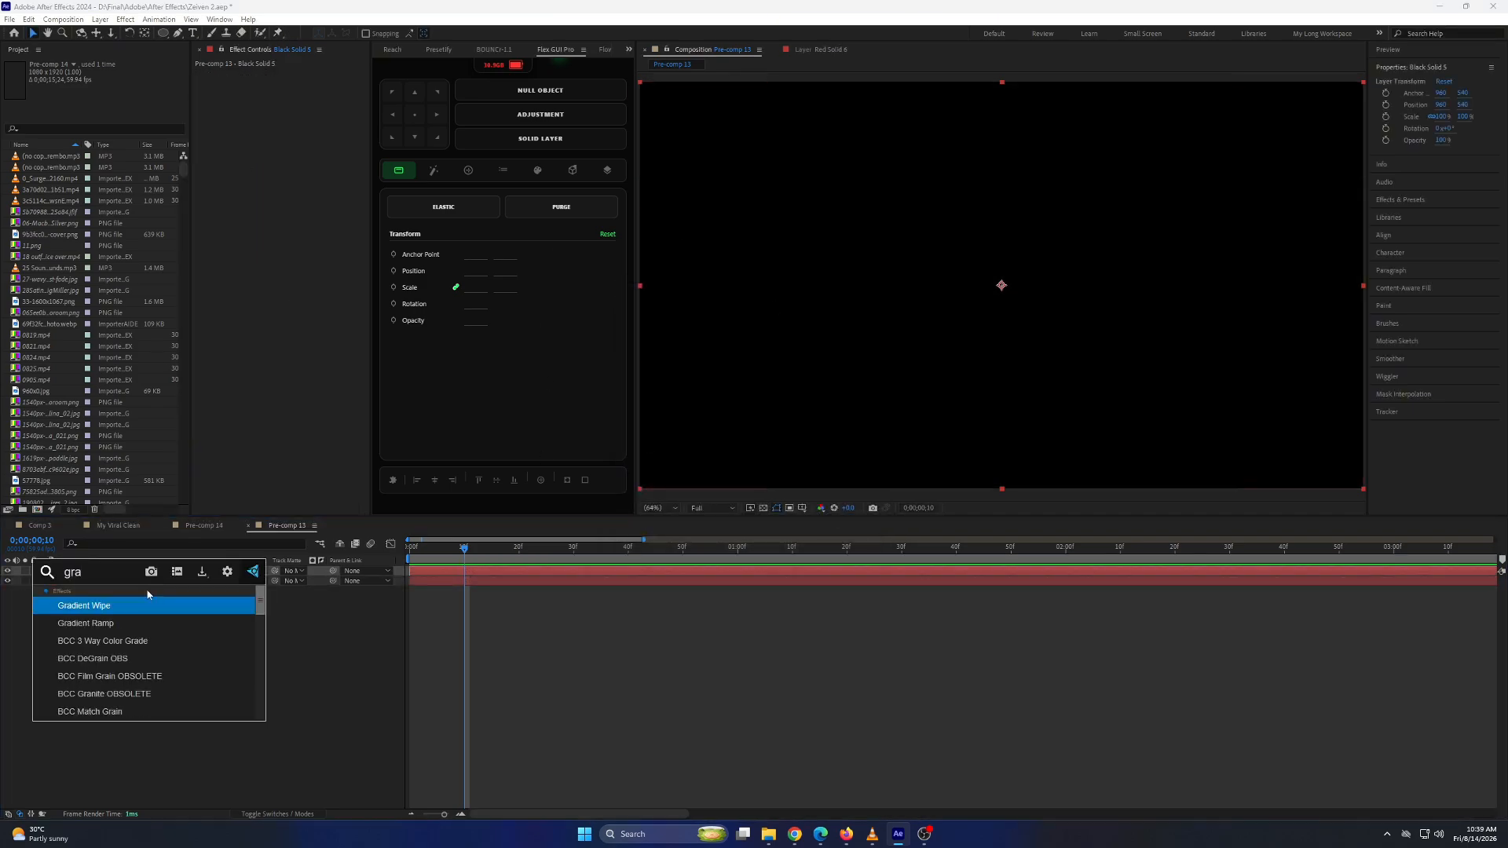
{"action": "left_click", "coordinate": [119, 622]}
Give the Gradient Ramp a dark grey end colour and a Radial Ramp shape that ends just below the frame.
{"action": "left_click", "coordinate": [296, 114]}
{"action": "left_click", "coordinate": [283, 348]}
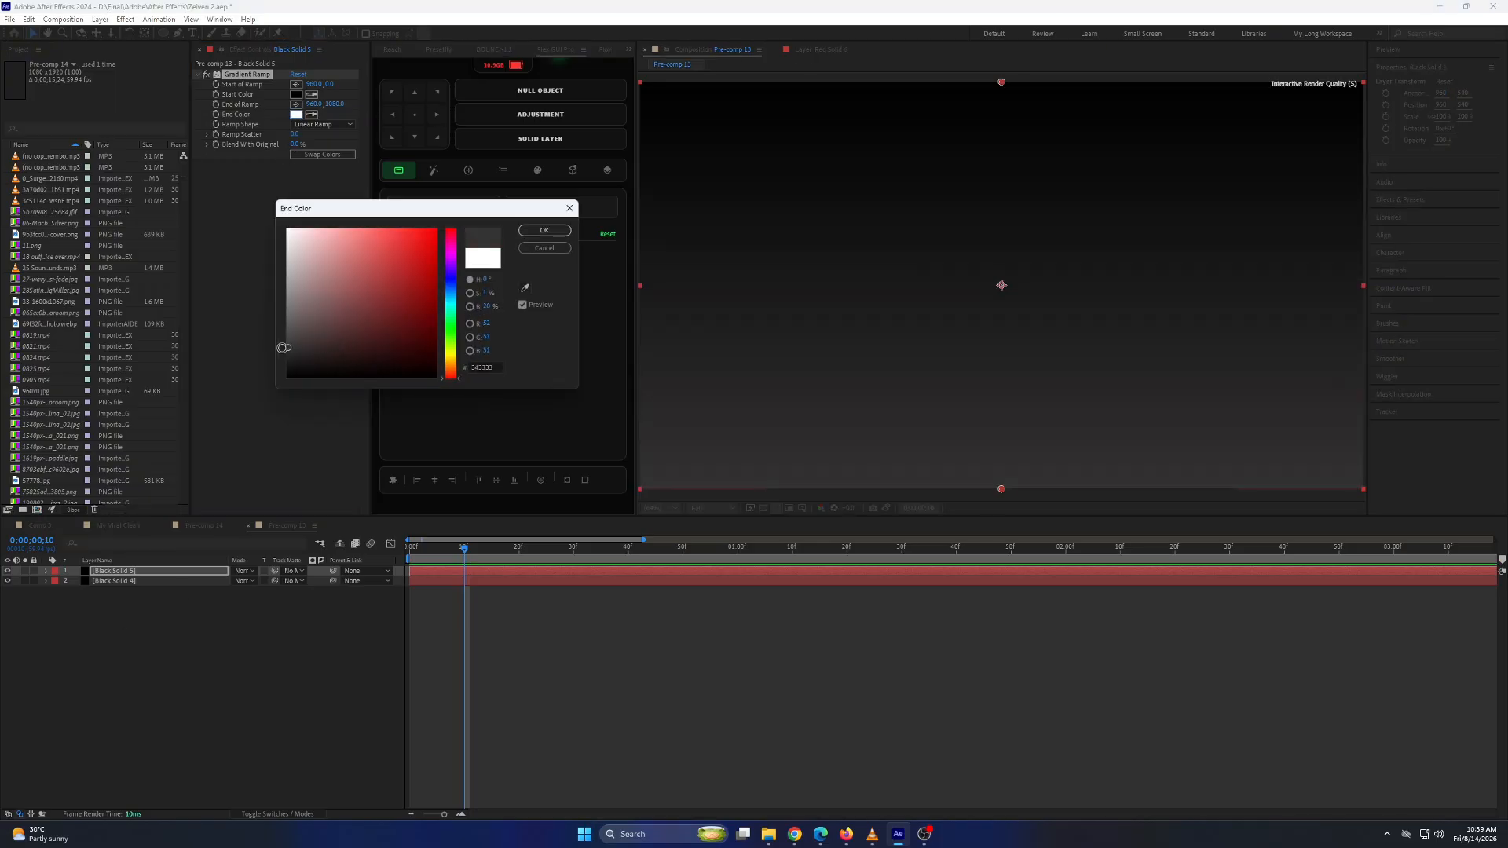
{"action": "left_click_drag", "start_coordinate": [282, 347], "coordinate": [274, 346]}
{"action": "left_click", "coordinate": [543, 230]}
{"action": "left_click", "coordinate": [322, 124]}
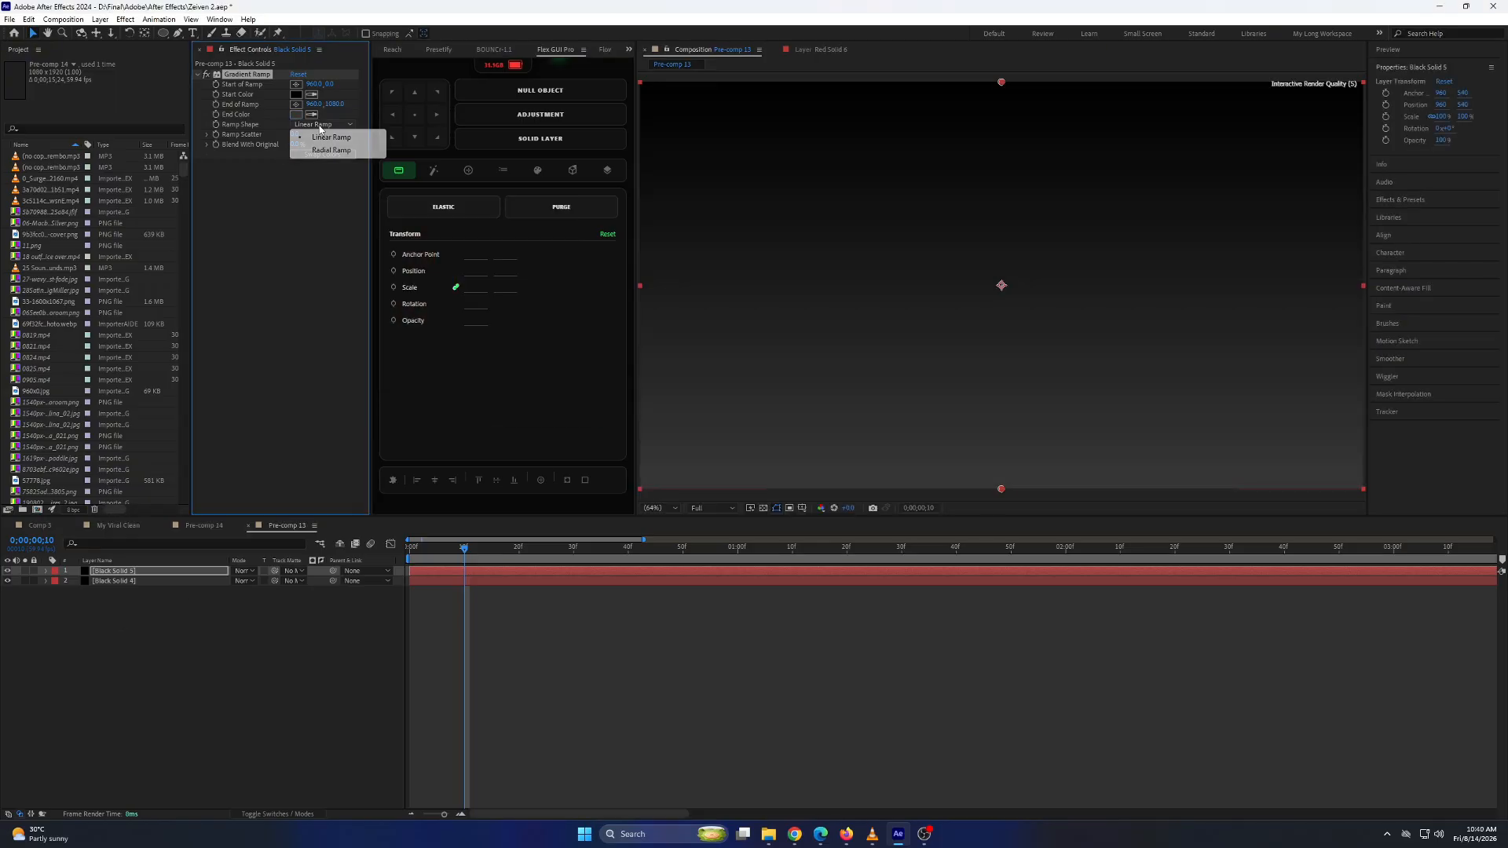
{"action": "left_click", "coordinate": [324, 146]}
{"action": "left_click_drag", "start_coordinate": [1007, 488], "coordinate": [1002, 542]}
Delete the old background layer Black Solid 4.
{"action": "left_click", "coordinate": [191, 580]}
{"action": "key", "text": "Delete"}
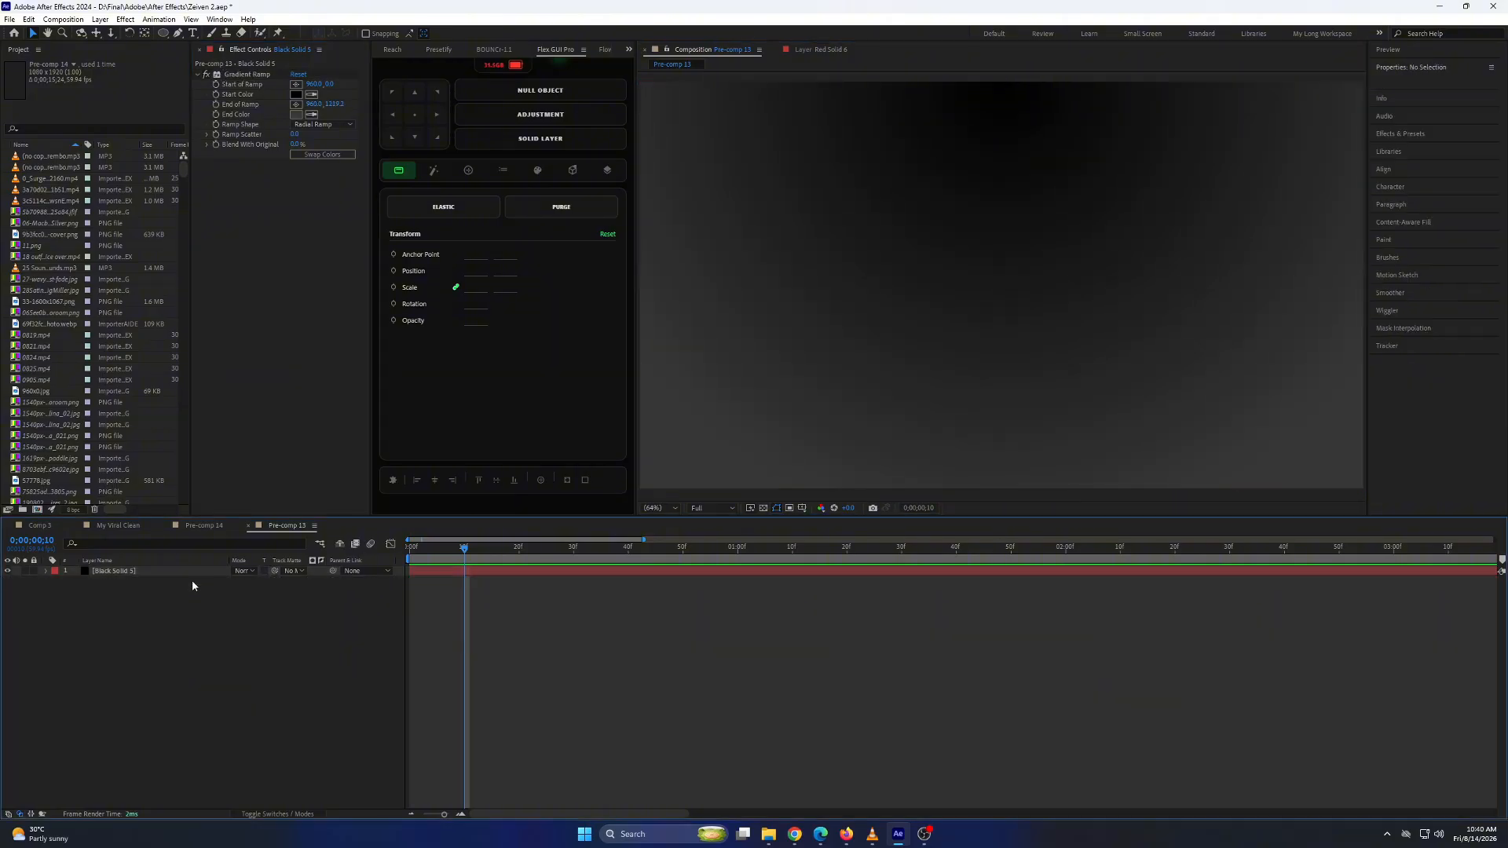
Add a new text layer reading "stylish".
{"action": "right_click", "coordinate": [206, 628]}
{"action": "mouse_move", "coordinate": [221, 634]}
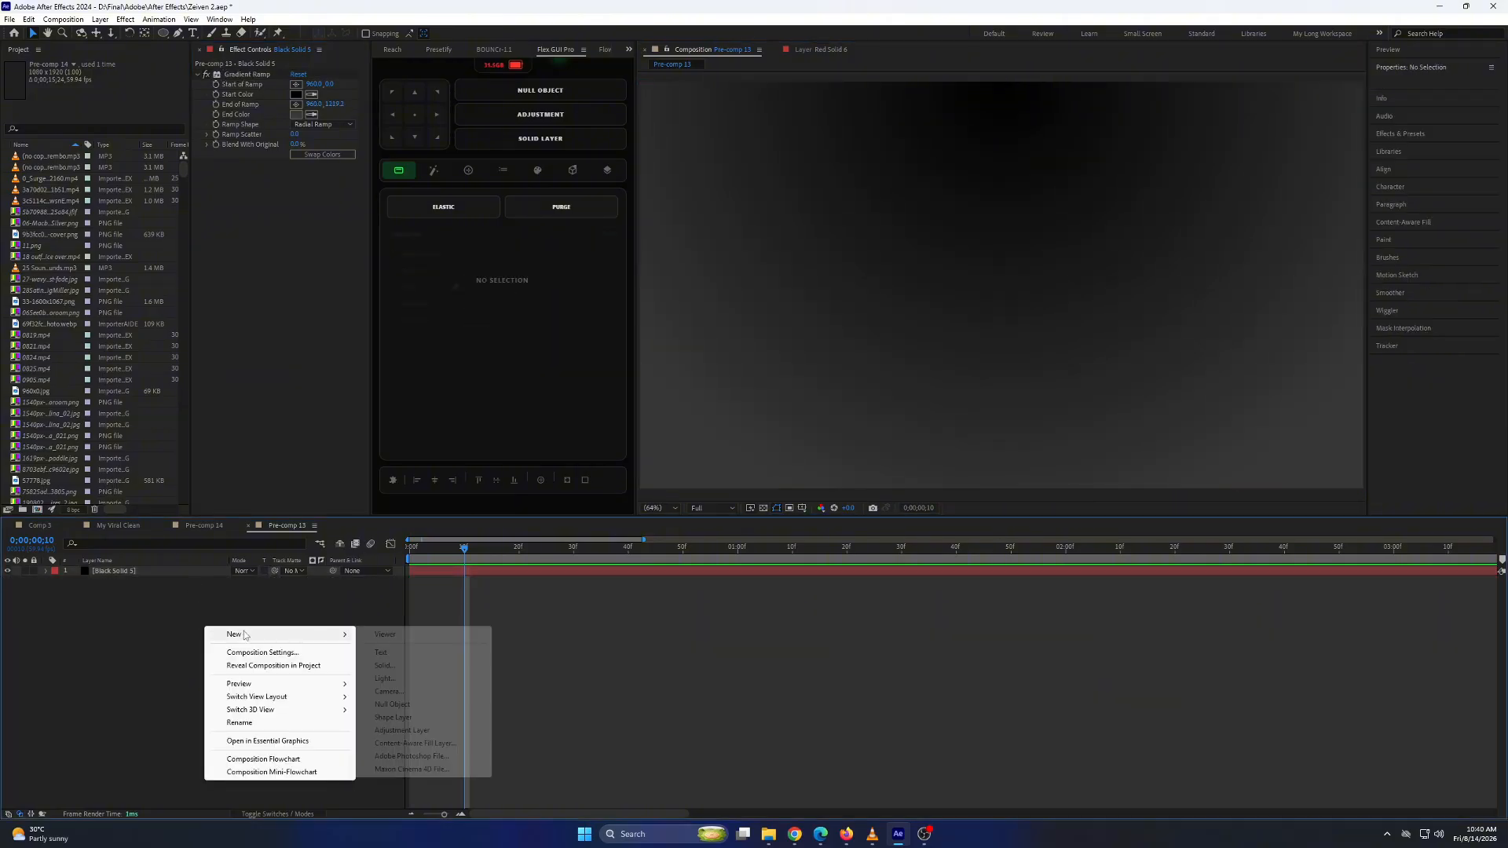
{"action": "left_click", "coordinate": [396, 652]}
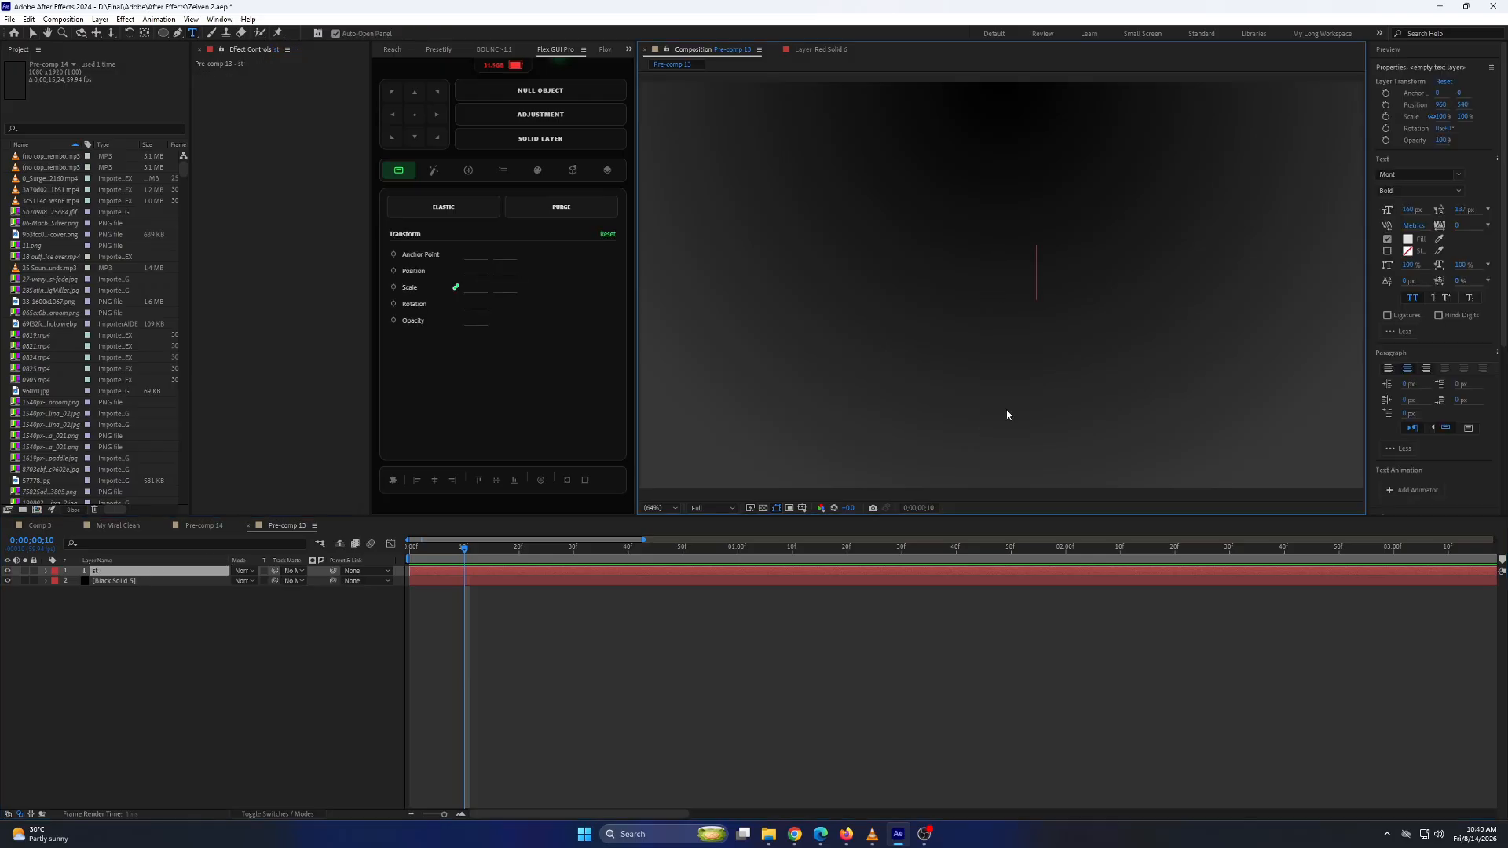
{"action": "type", "text": "stylish"}
{"action": "left_click", "coordinate": [520, 580]}
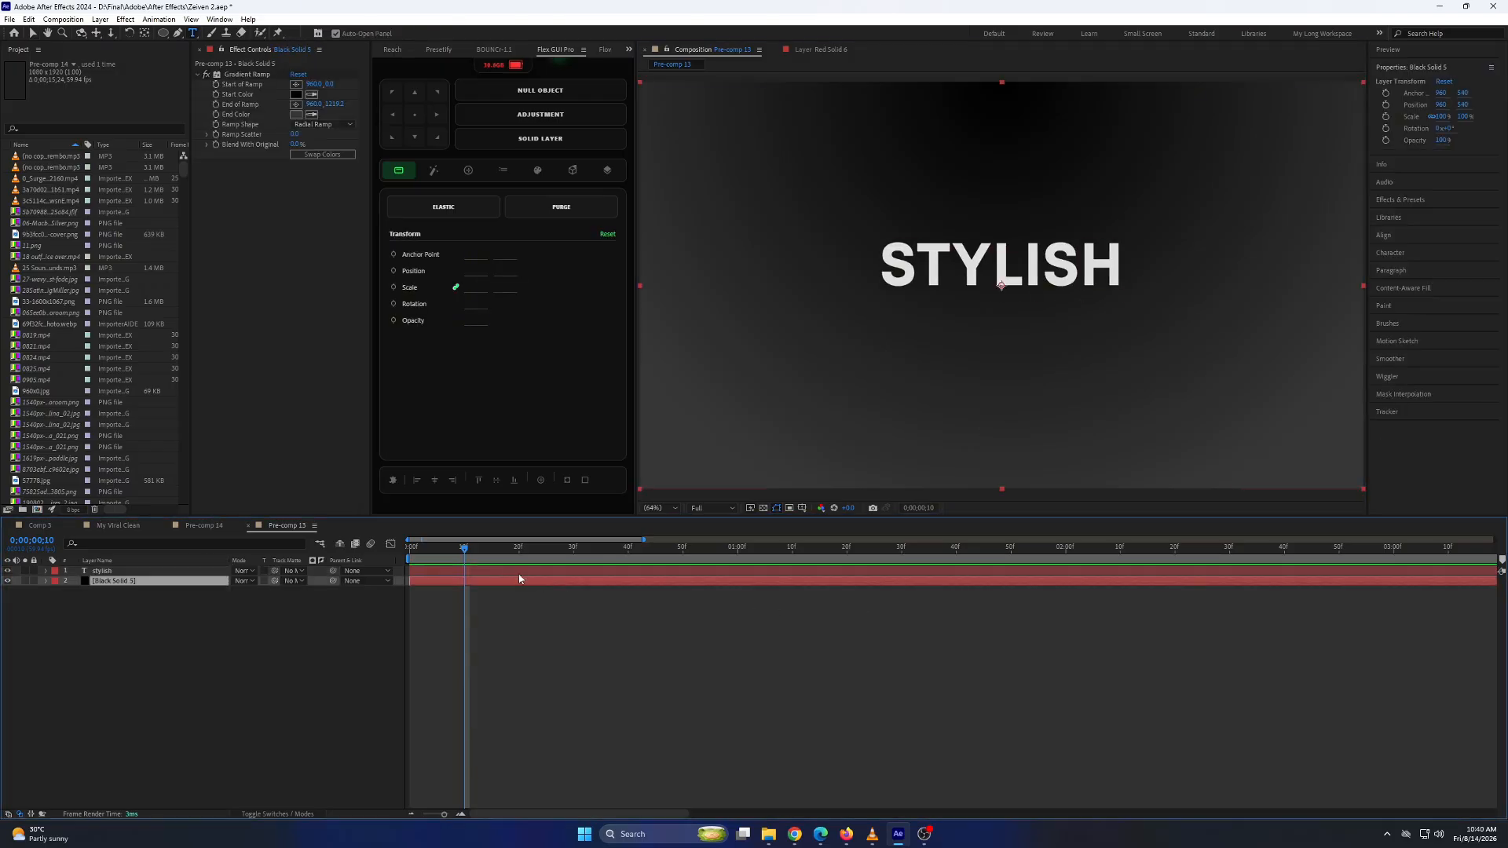
Set the "stylish" text in Symphony Pro Regular and turn off All Caps.
{"action": "left_click", "coordinate": [524, 572]}
{"action": "left_click", "coordinate": [1459, 175]}
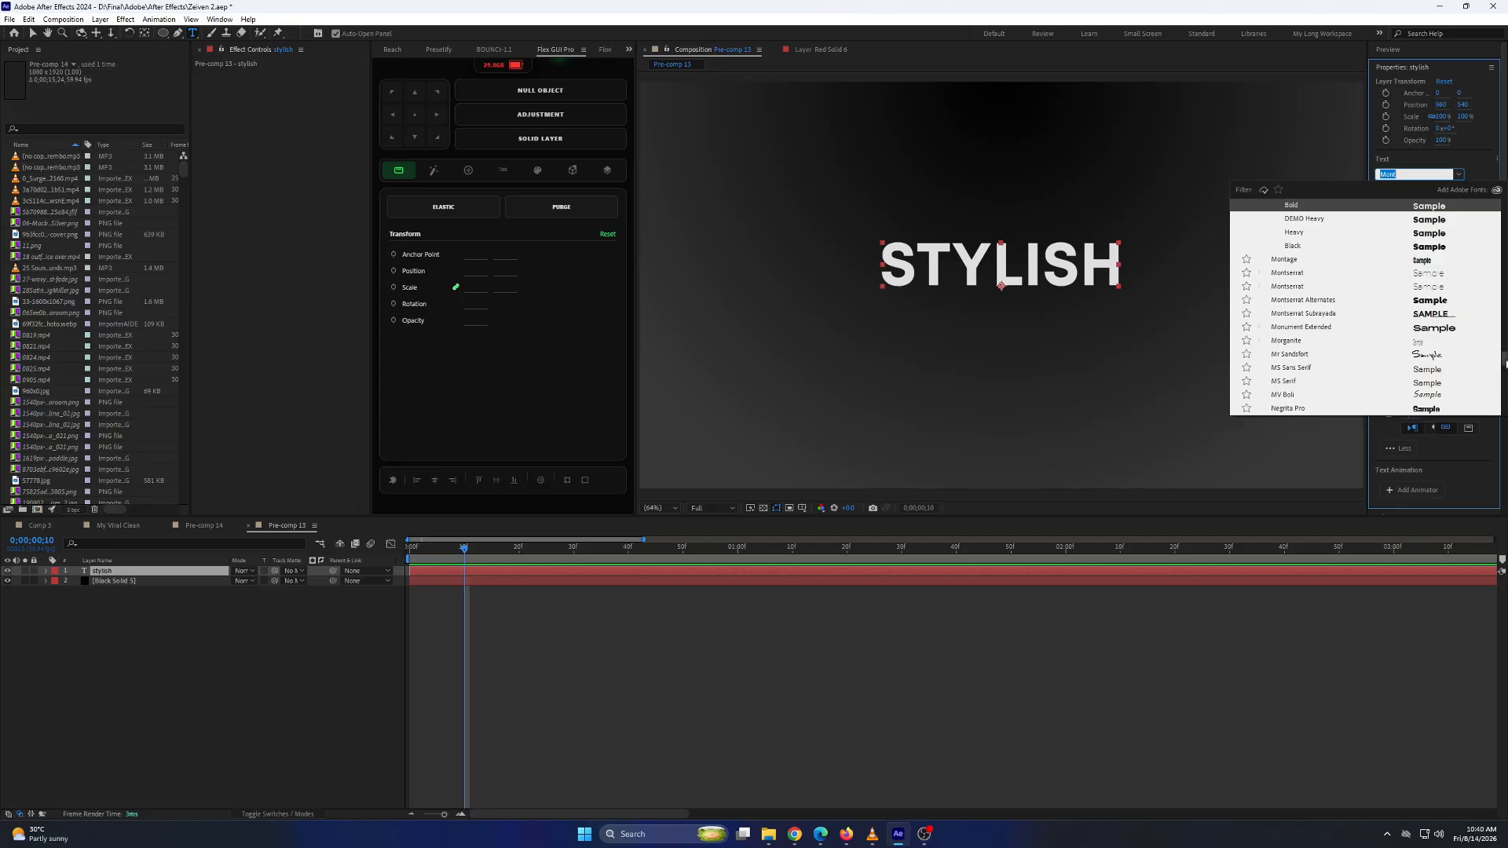
{"action": "left_click_drag", "start_coordinate": [1506, 364], "coordinate": [1504, 203]}
{"action": "left_click", "coordinate": [1438, 205]}
{"action": "left_click", "coordinate": [1416, 298]}
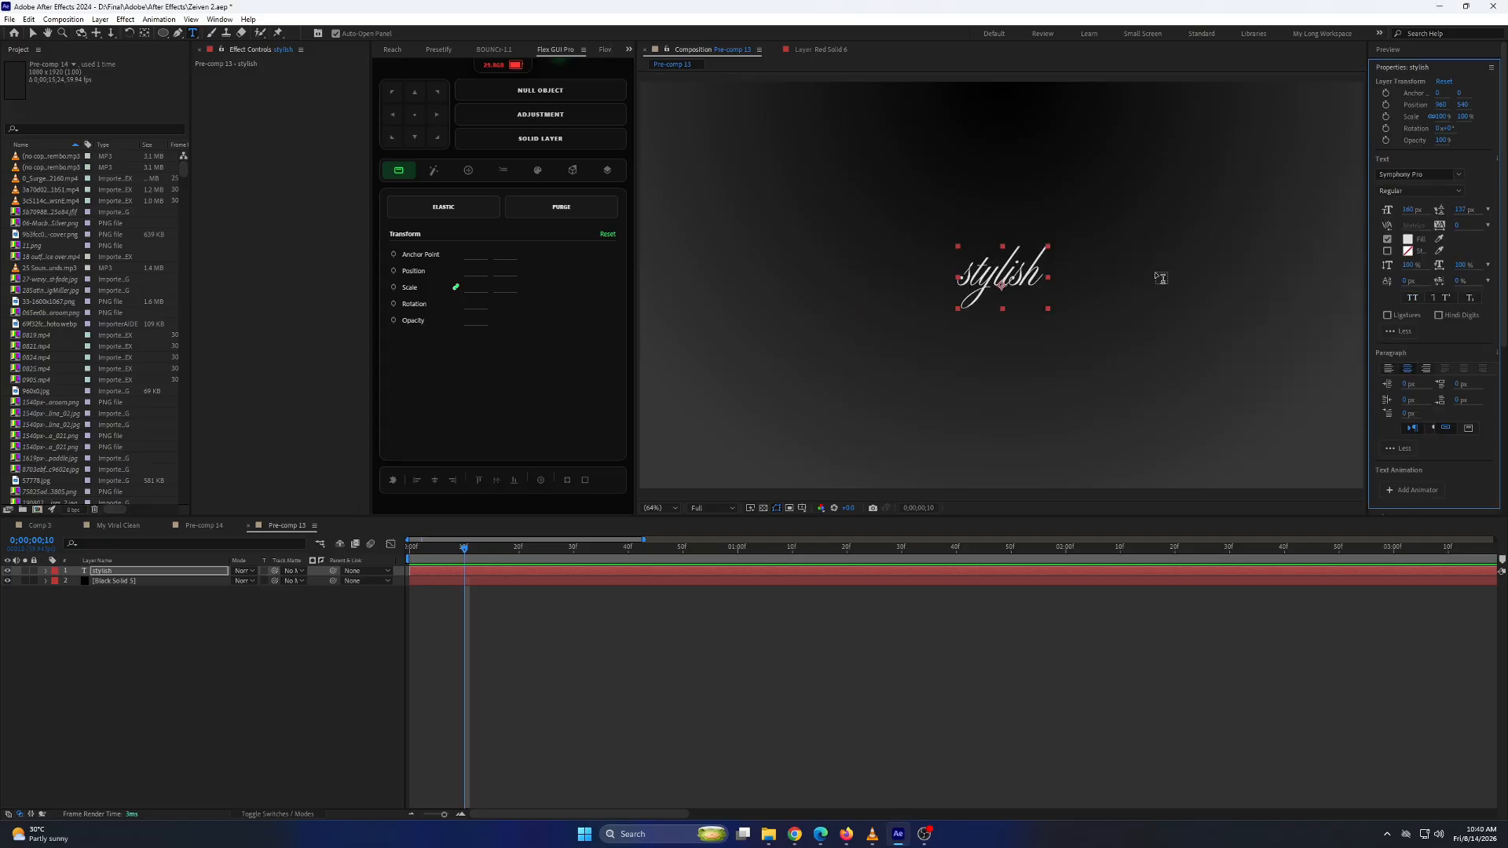
Duplicate the "stylish" layer, place the copy beneath it and change its text to "motion design" on two lines.
{"action": "key", "text": "ctrl+d"}
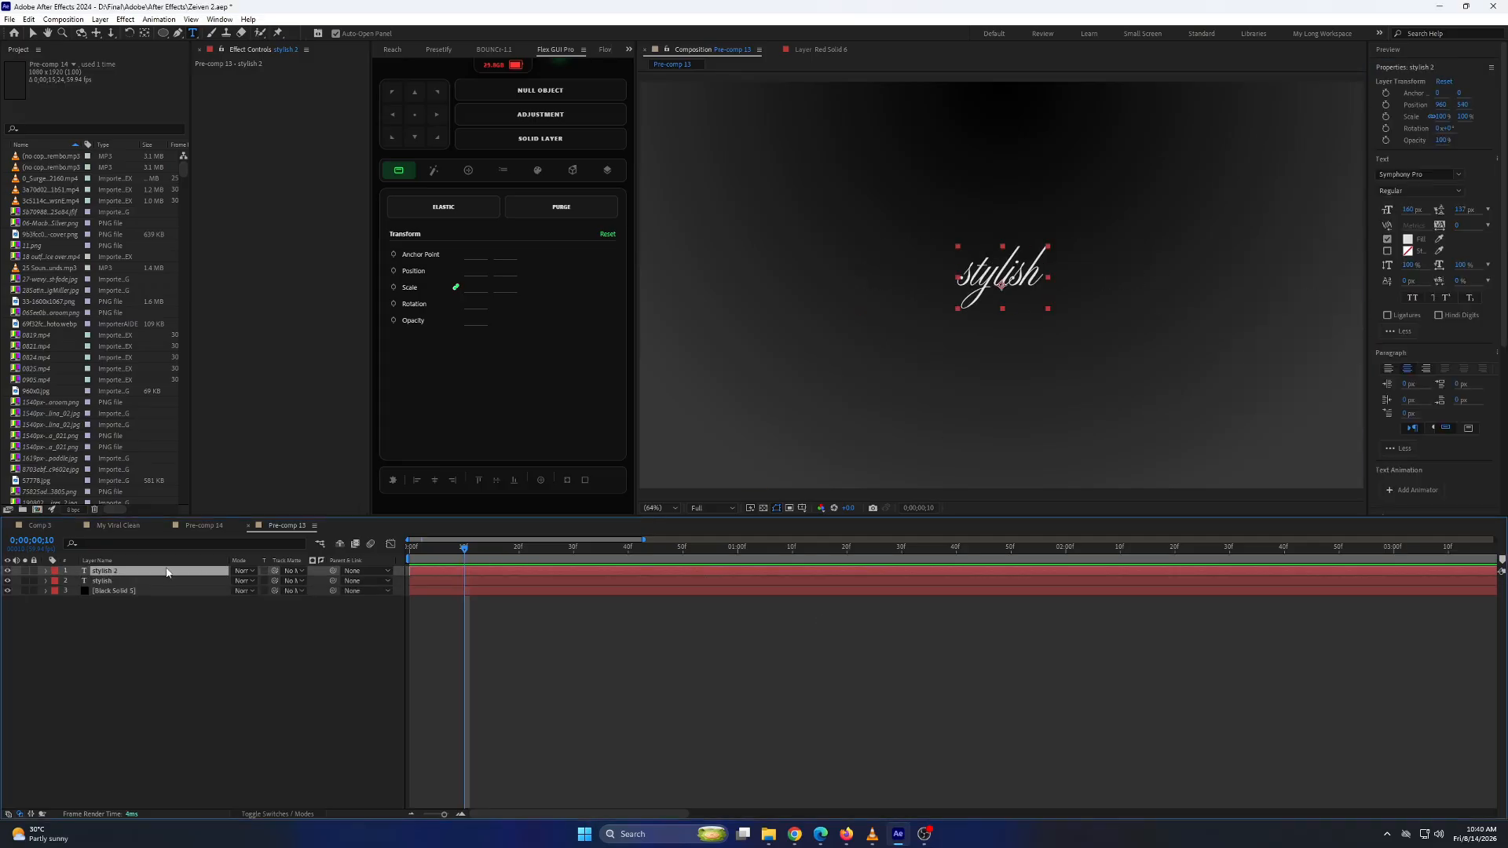
{"action": "left_click_drag", "start_coordinate": [167, 572], "coordinate": [155, 587]}
{"action": "double_click", "coordinate": [150, 582]}
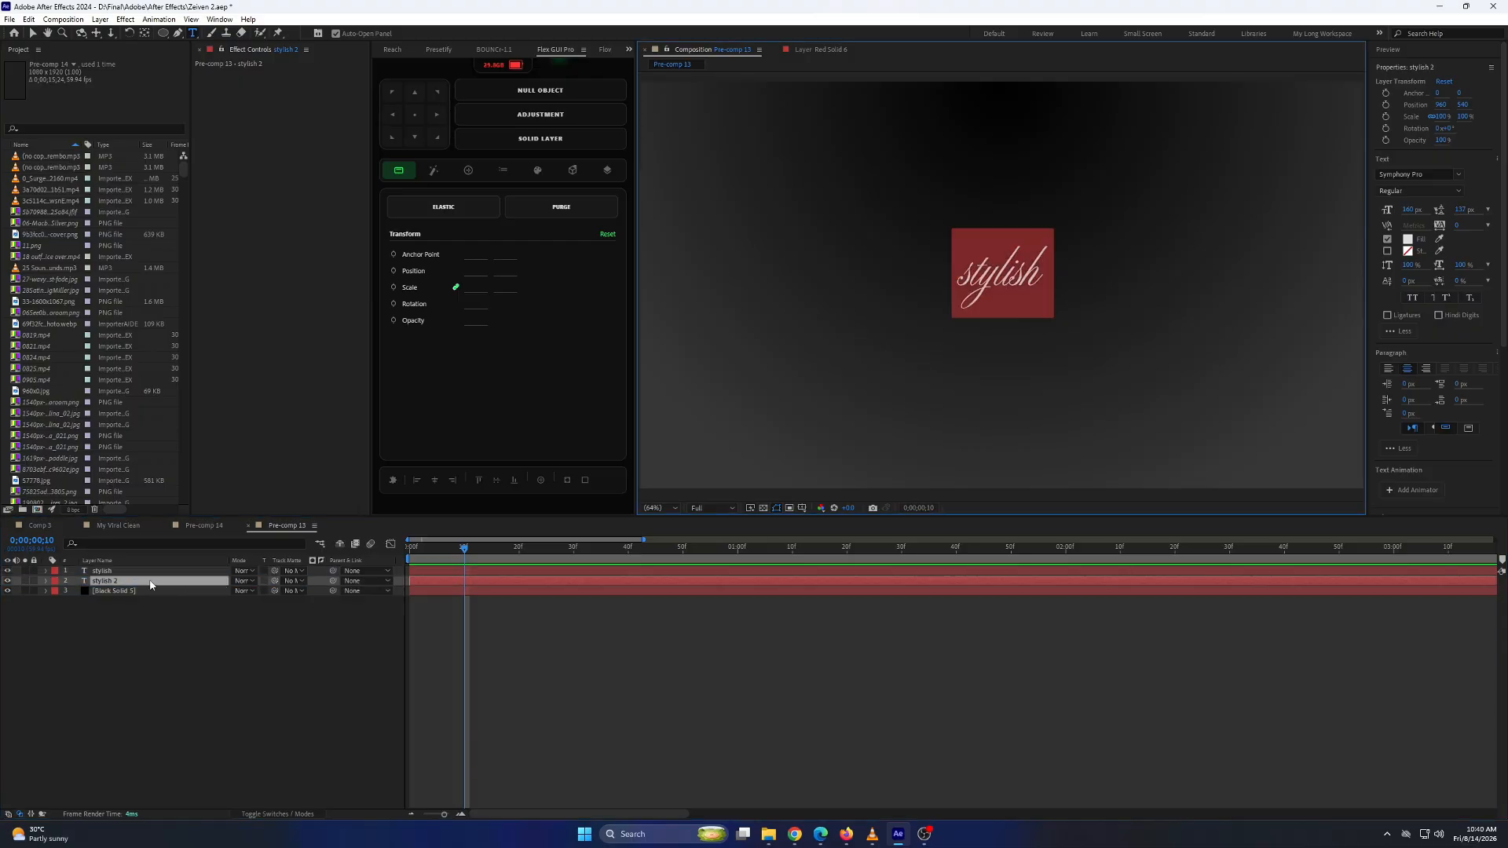
{"action": "type", "text": "motion"}
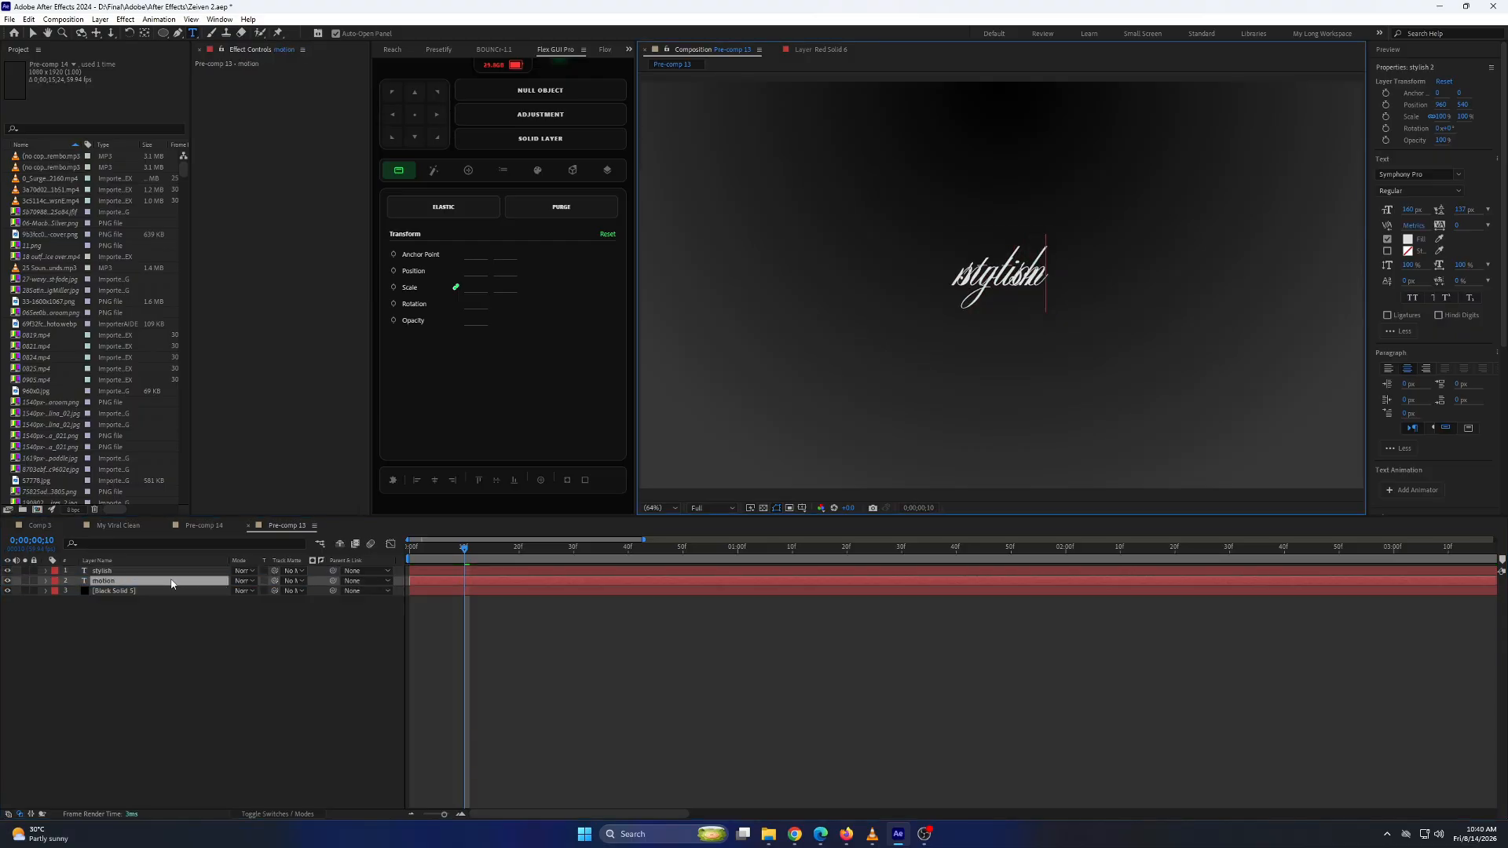
{"action": "key", "text": "Return"}
{"action": "type", "text": "desgin"}
{"action": "key", "text": "BackSpace"}
{"action": "key", "text": "BackSpace"}
{"action": "key", "text": "BackSpace"}
{"action": "type", "text": "ign"}
{"action": "left_click", "coordinate": [484, 581]}
{"action": "left_click_drag", "start_coordinate": [491, 620], "coordinate": [552, 567]}
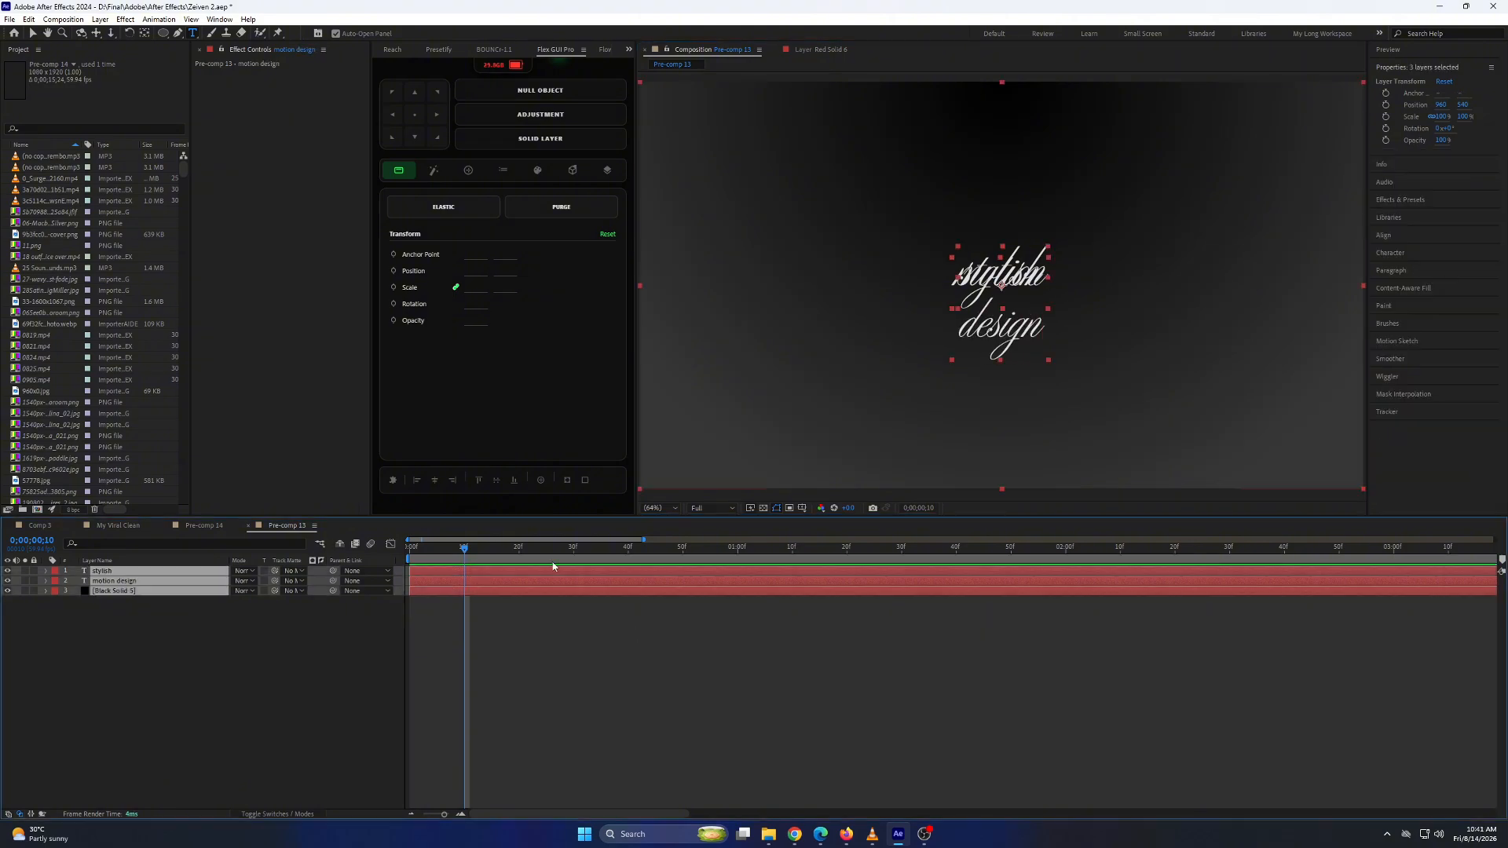
{"action": "left_click", "coordinate": [502, 616]}
Set the "motion design" text in Mont Bold with All Caps and tighten its leading to about 124 px.
{"action": "left_click", "coordinate": [479, 583]}
{"action": "left_click", "coordinate": [1417, 175]}
{"action": "type", "text": "mont"}
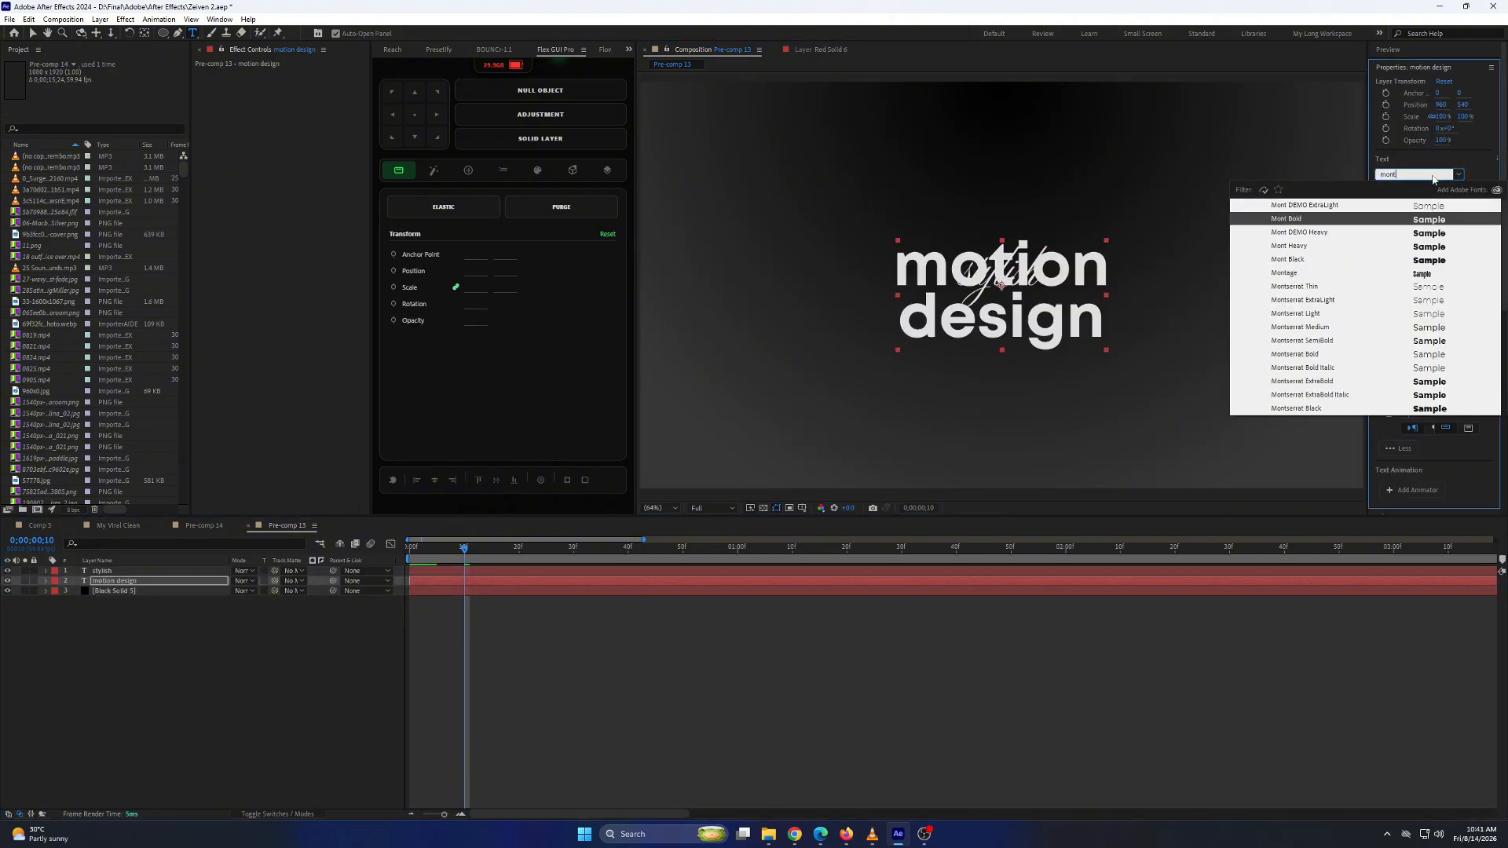
{"action": "key", "text": "Return"}
{"action": "left_click", "coordinate": [1412, 298]}
{"action": "left_click_drag", "start_coordinate": [1460, 210], "coordinate": [1449, 210]}
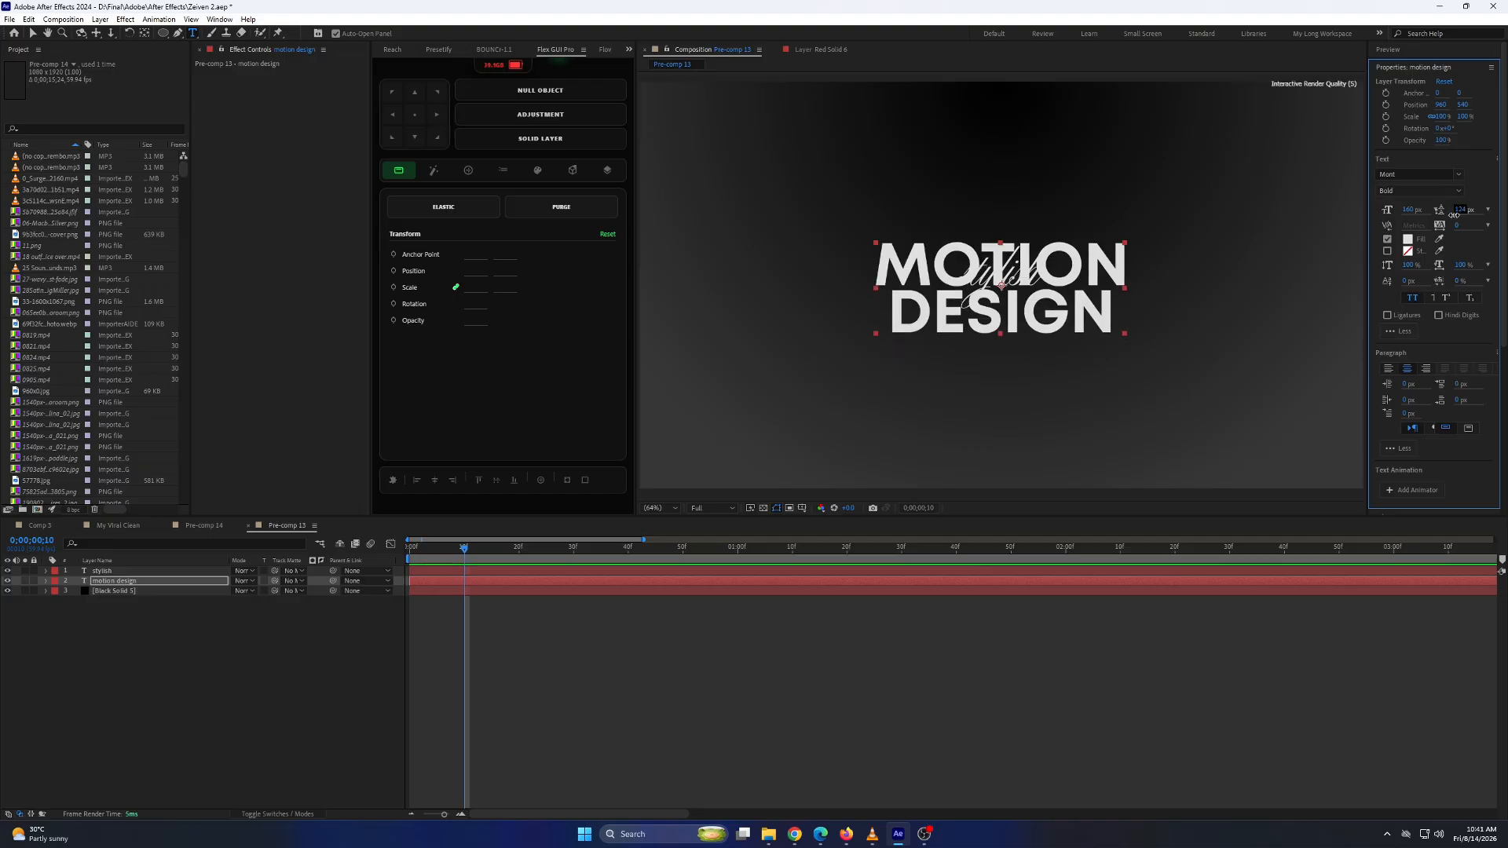
Scale MOTION DESIGN to about 42.5% and "stylish" to about 59%, with "stylish" centered above the bold text.
{"action": "left_click", "coordinate": [480, 581]}
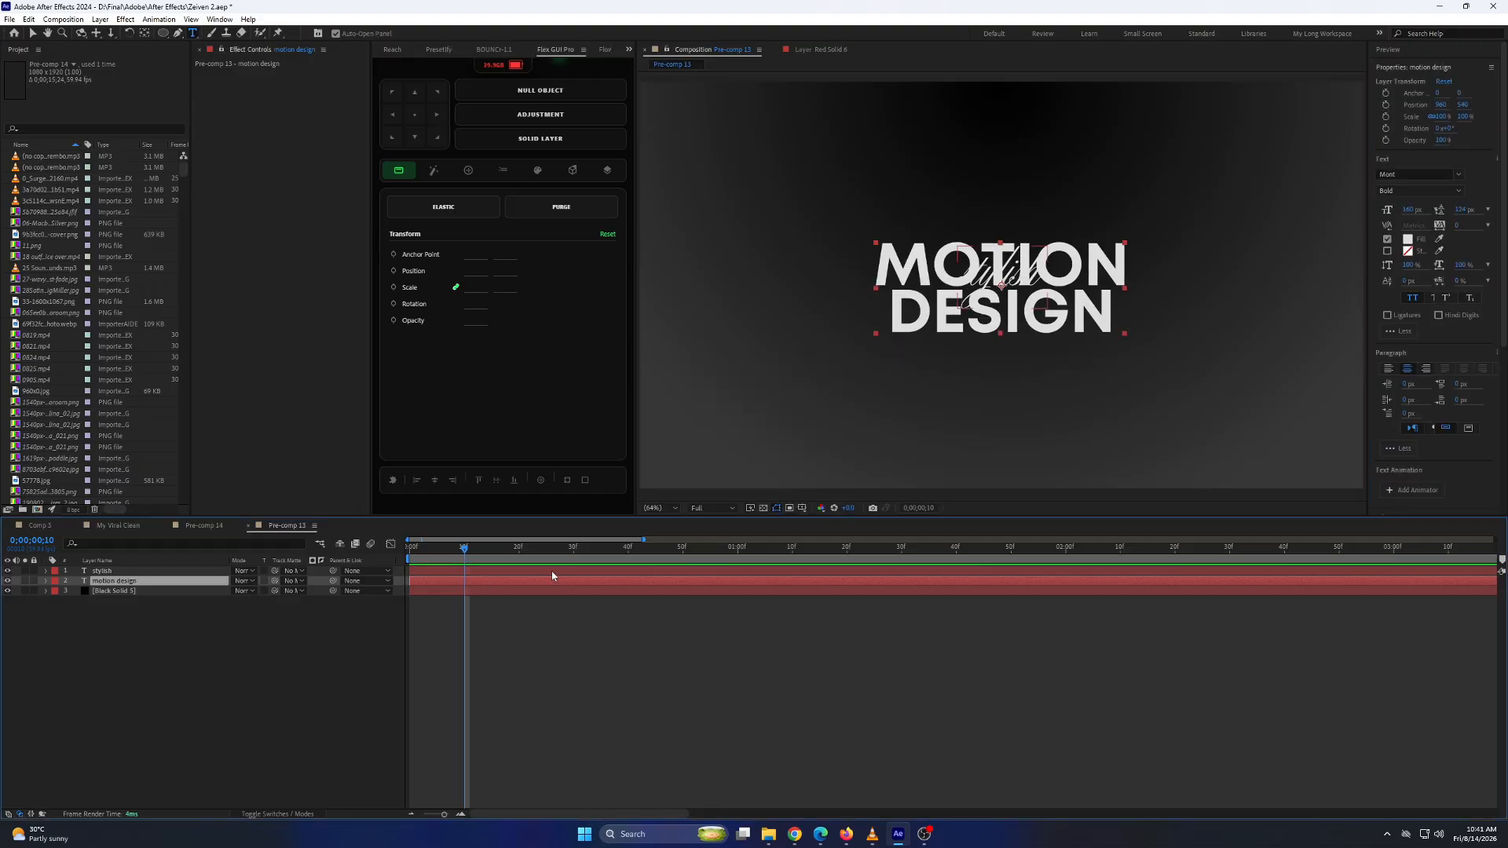
{"action": "key", "text": "v"}
{"action": "left_click_drag", "start_coordinate": [1124, 332], "coordinate": [991, 298]}
{"action": "left_click", "coordinate": [1019, 269]}
{"action": "left_click_drag", "start_coordinate": [1047, 247], "coordinate": [1027, 267]}
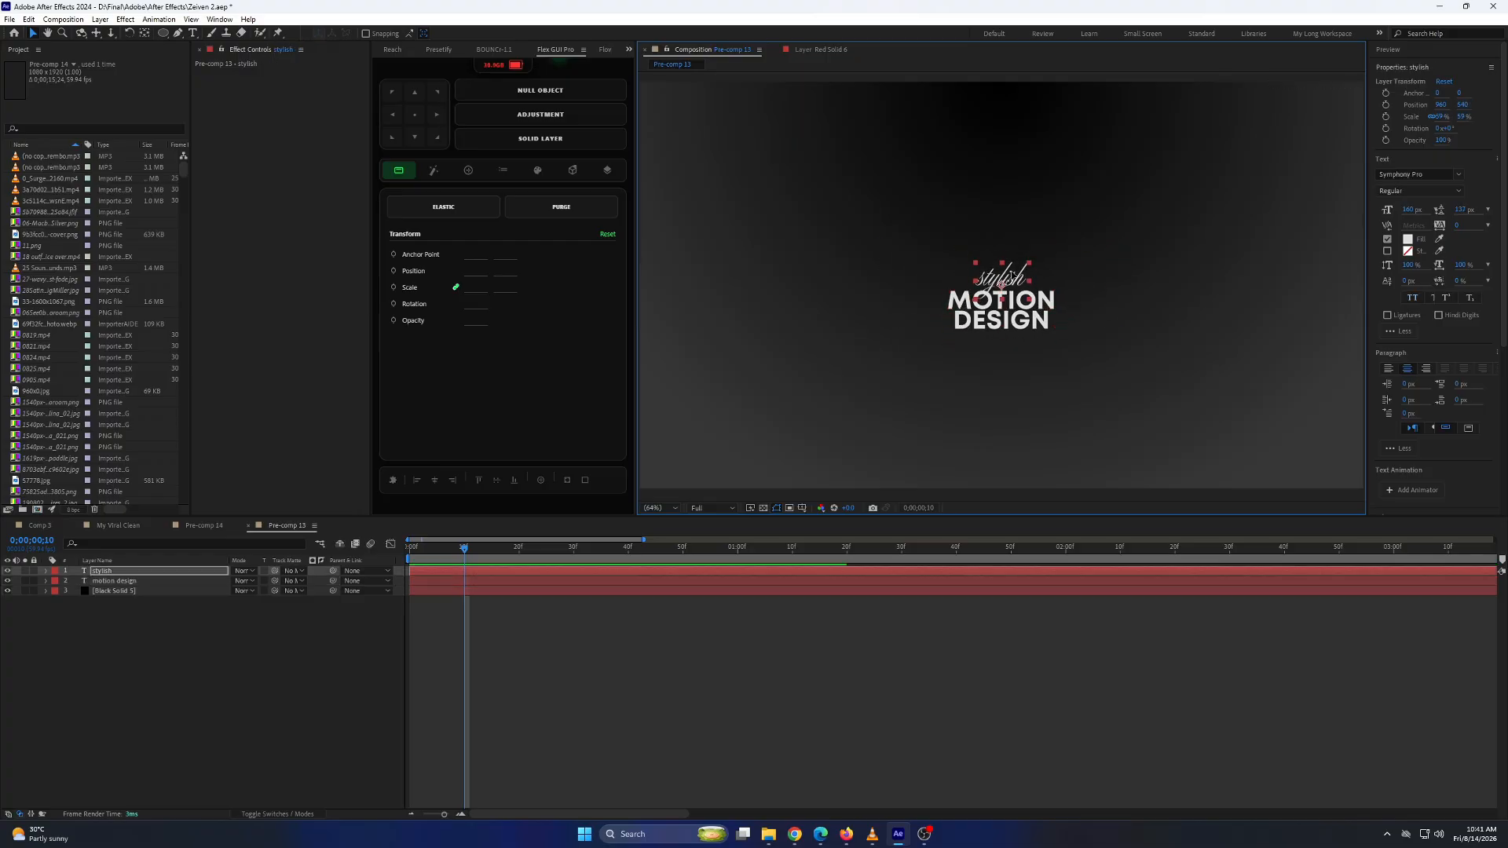
Slightly increase the leading of the MOTION DESIGN text and nudge it up closer to "stylish".
{"action": "left_click", "coordinate": [1015, 290]}
{"action": "left_click", "coordinate": [552, 582]}
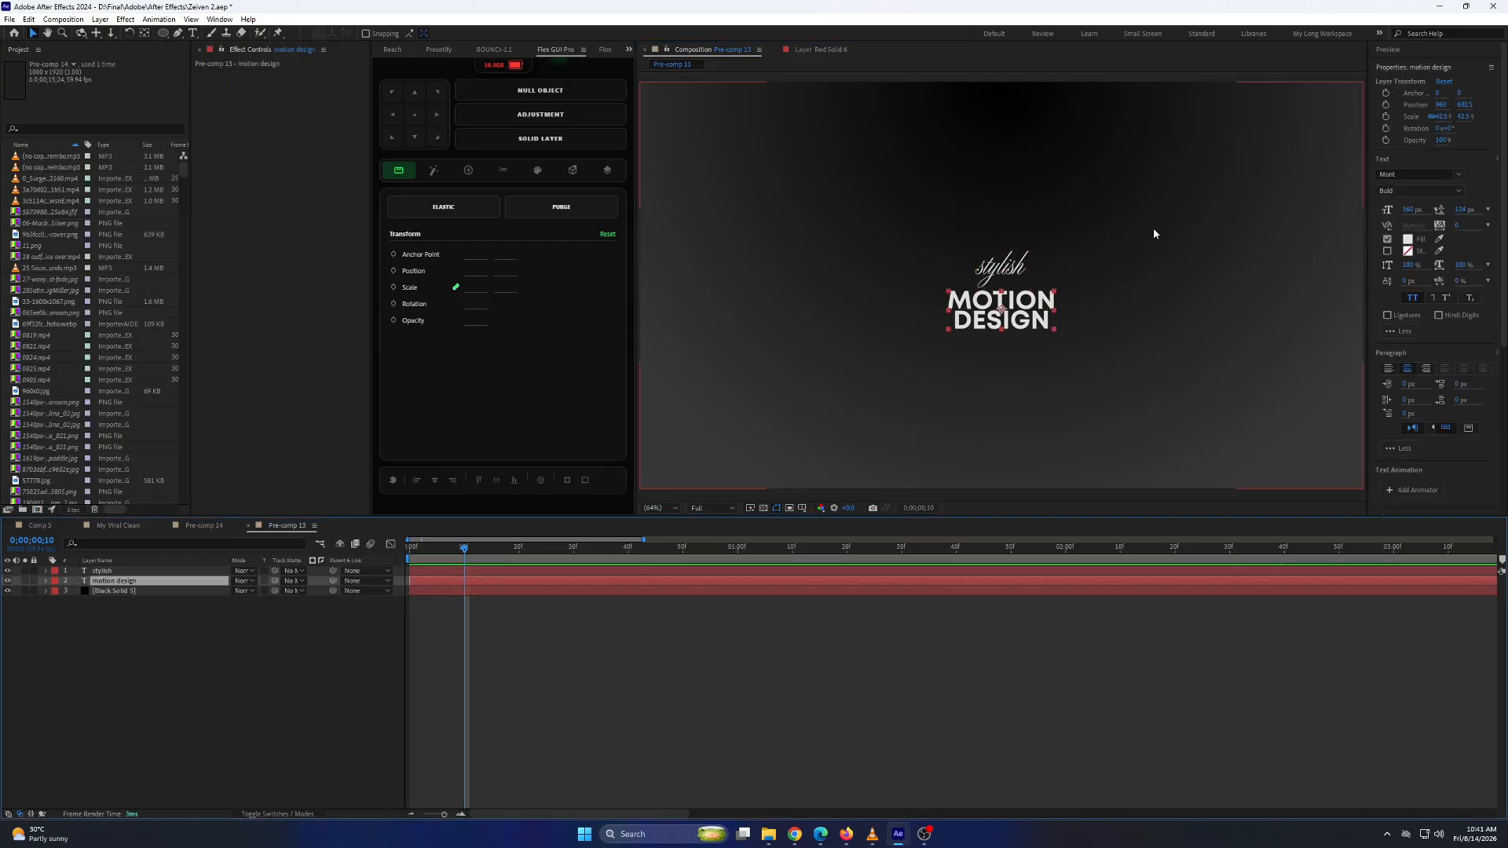
{"action": "left_click", "coordinate": [1000, 269]}
{"action": "left_click", "coordinate": [975, 320]}
{"action": "left_click_drag", "start_coordinate": [1465, 207], "coordinate": [1469, 207]}
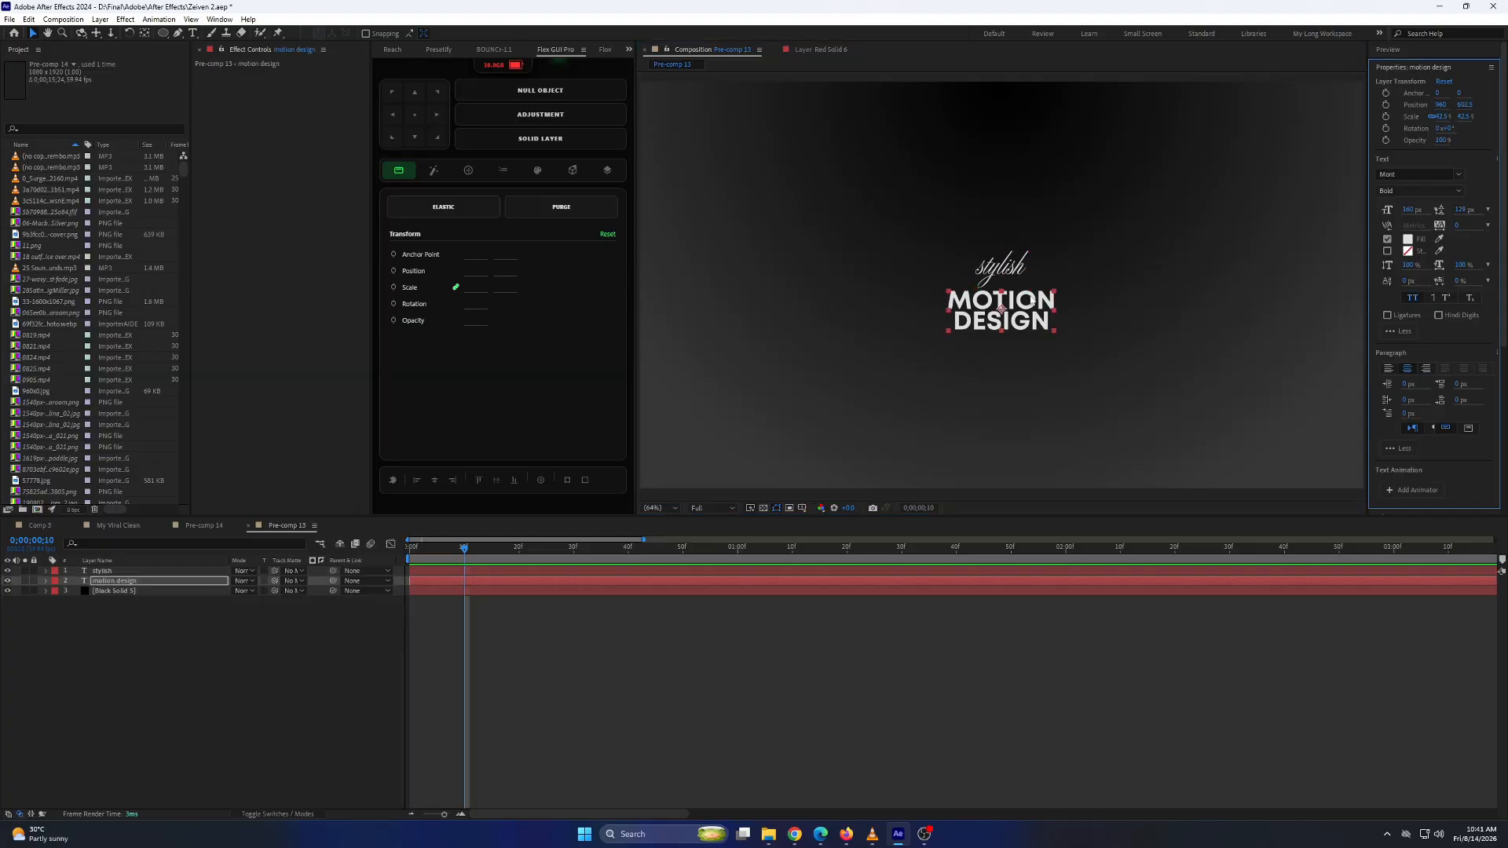
{"action": "left_click_drag", "start_coordinate": [1029, 301], "coordinate": [1029, 300]}
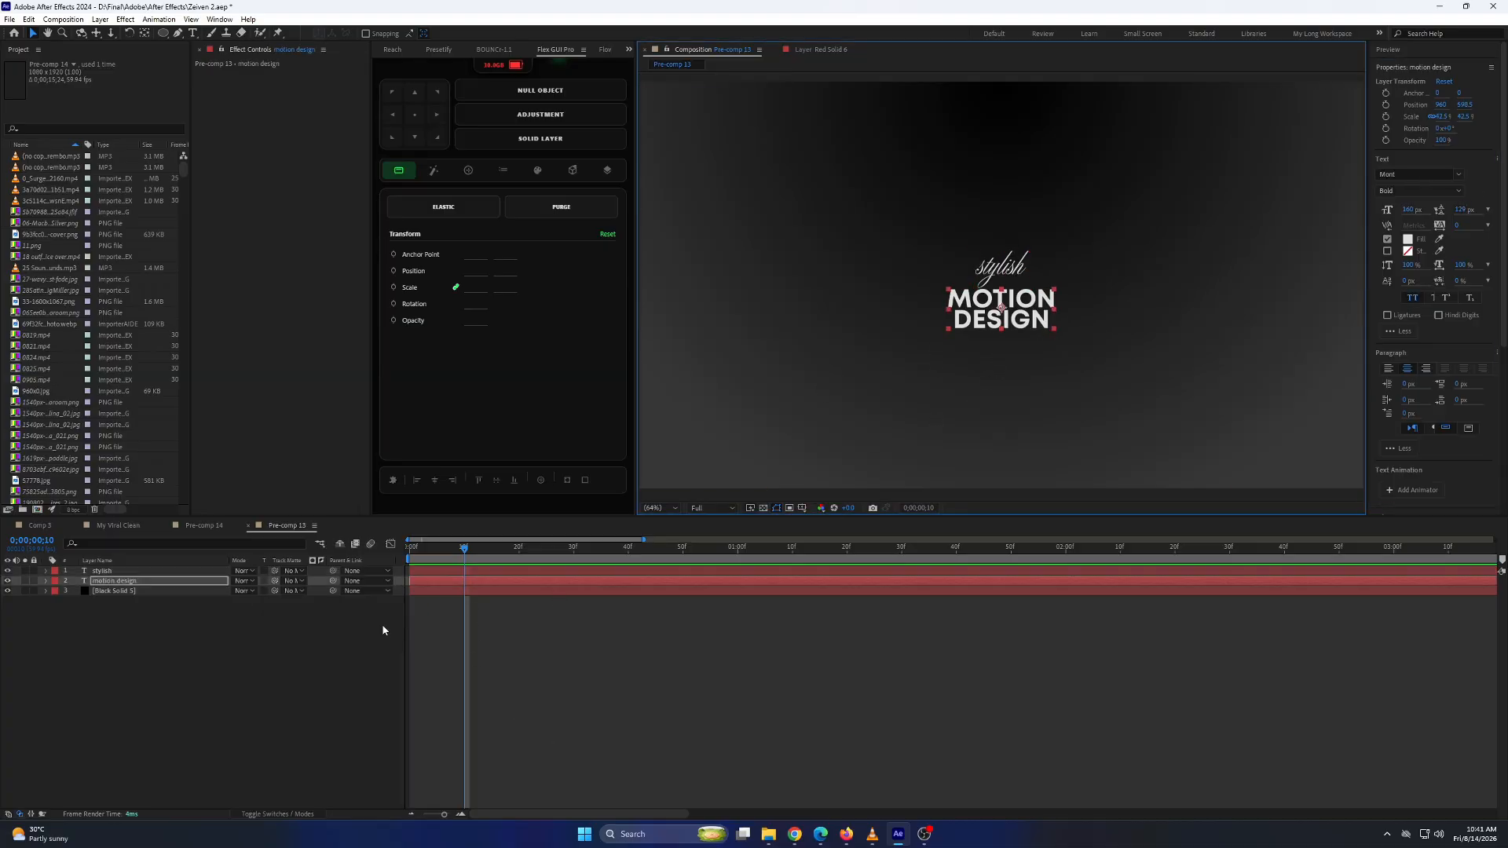
{"action": "right_click", "coordinate": [333, 643]}
{"action": "mouse_move", "coordinate": [360, 649]}
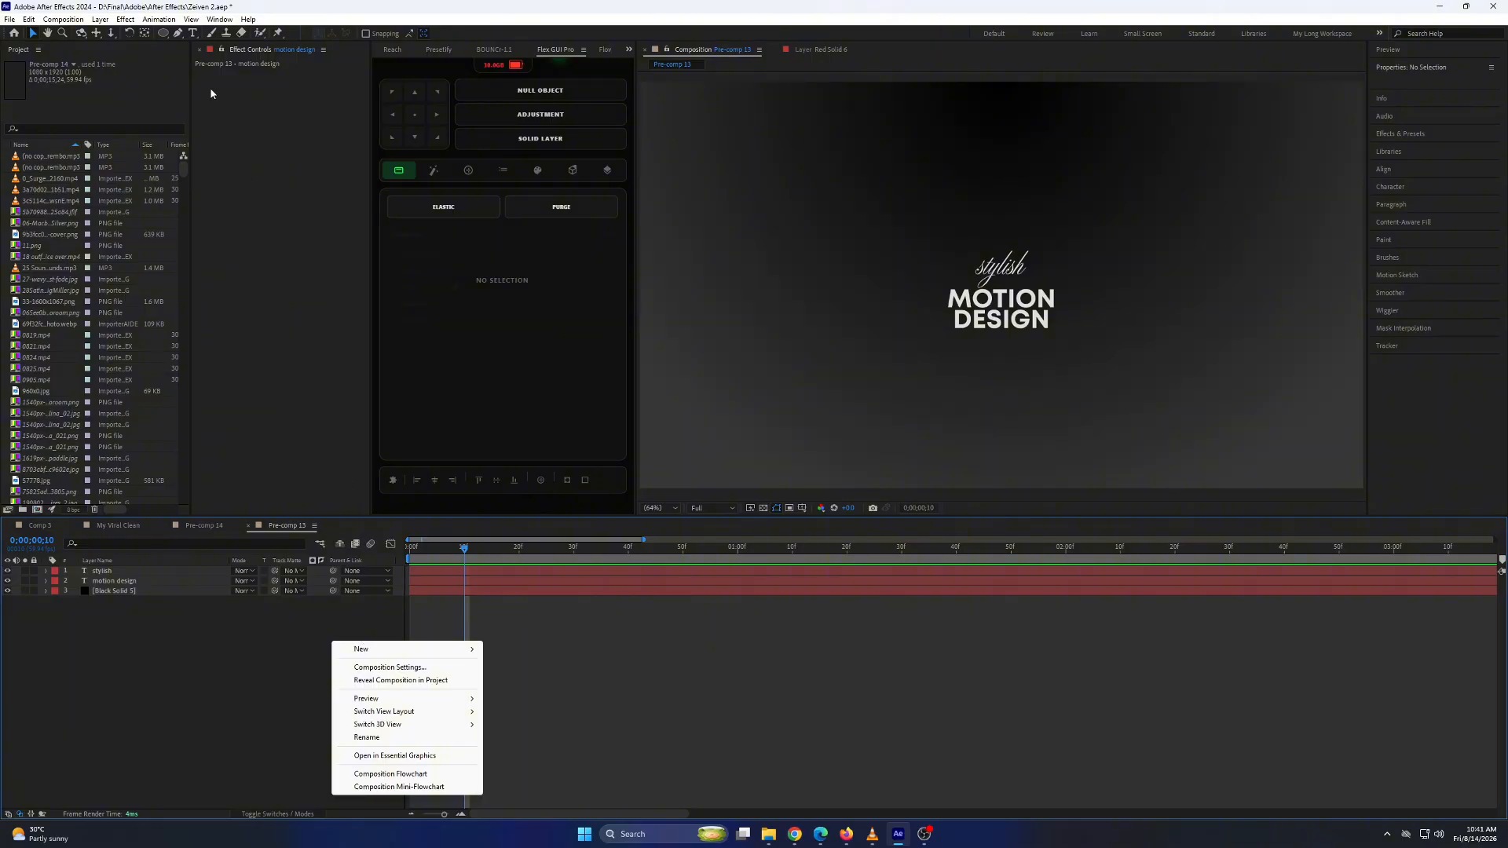
{"action": "left_click", "coordinate": [194, 691]}
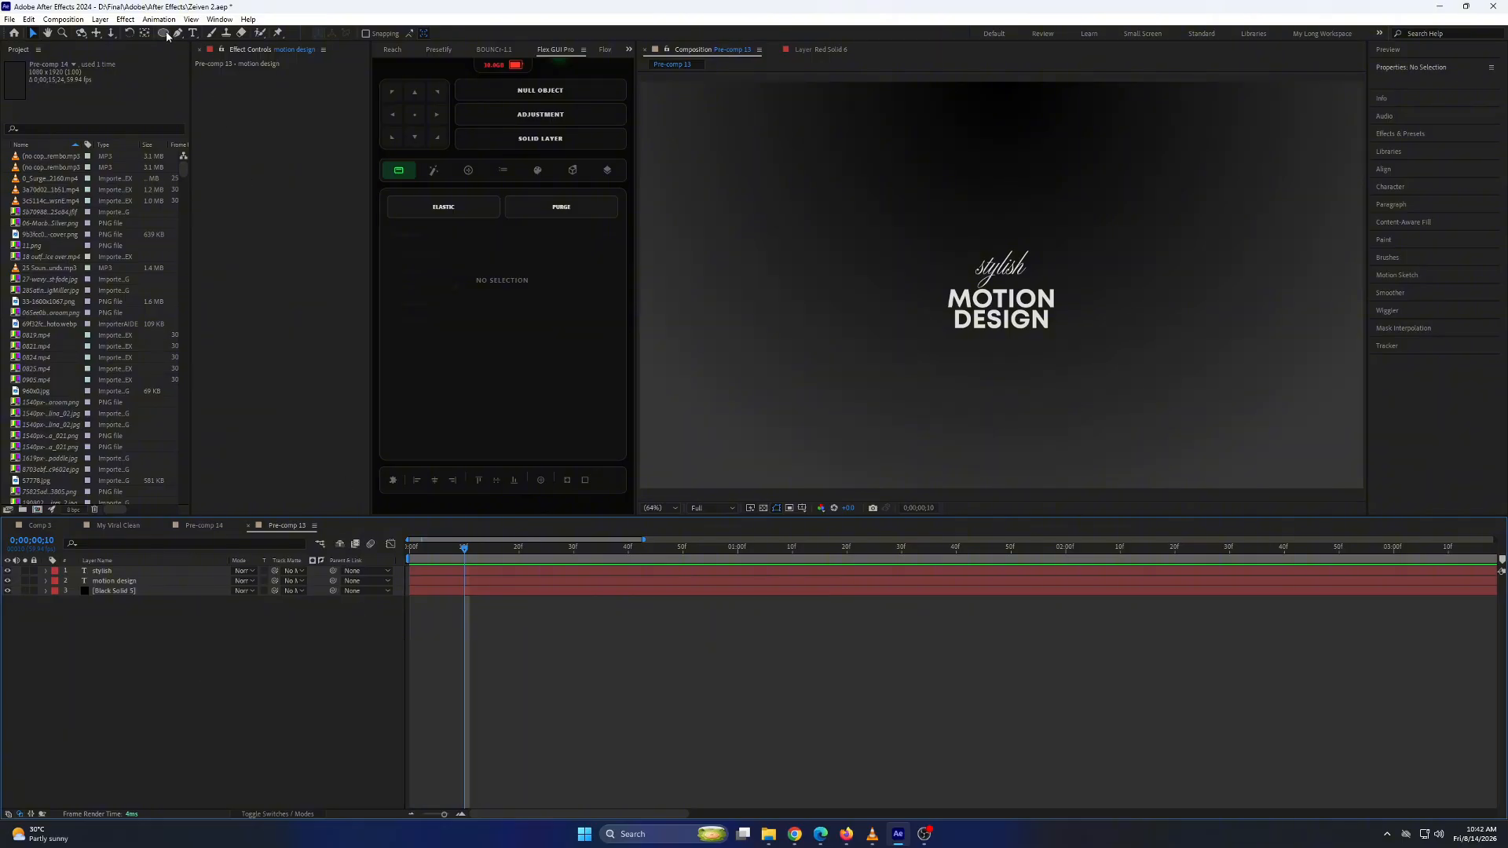
Draw a circle about 435 px in diameter around the text as a new shape layer with the Ellipse tool.
{"action": "mouse_move", "coordinate": [167, 35]}
{"action": "left_mouse_down"}
{"action": "mouse_move", "coordinate": [206, 43]}
{"action": "mouse_move", "coordinate": [210, 62]}
{"action": "left_mouse_up"}
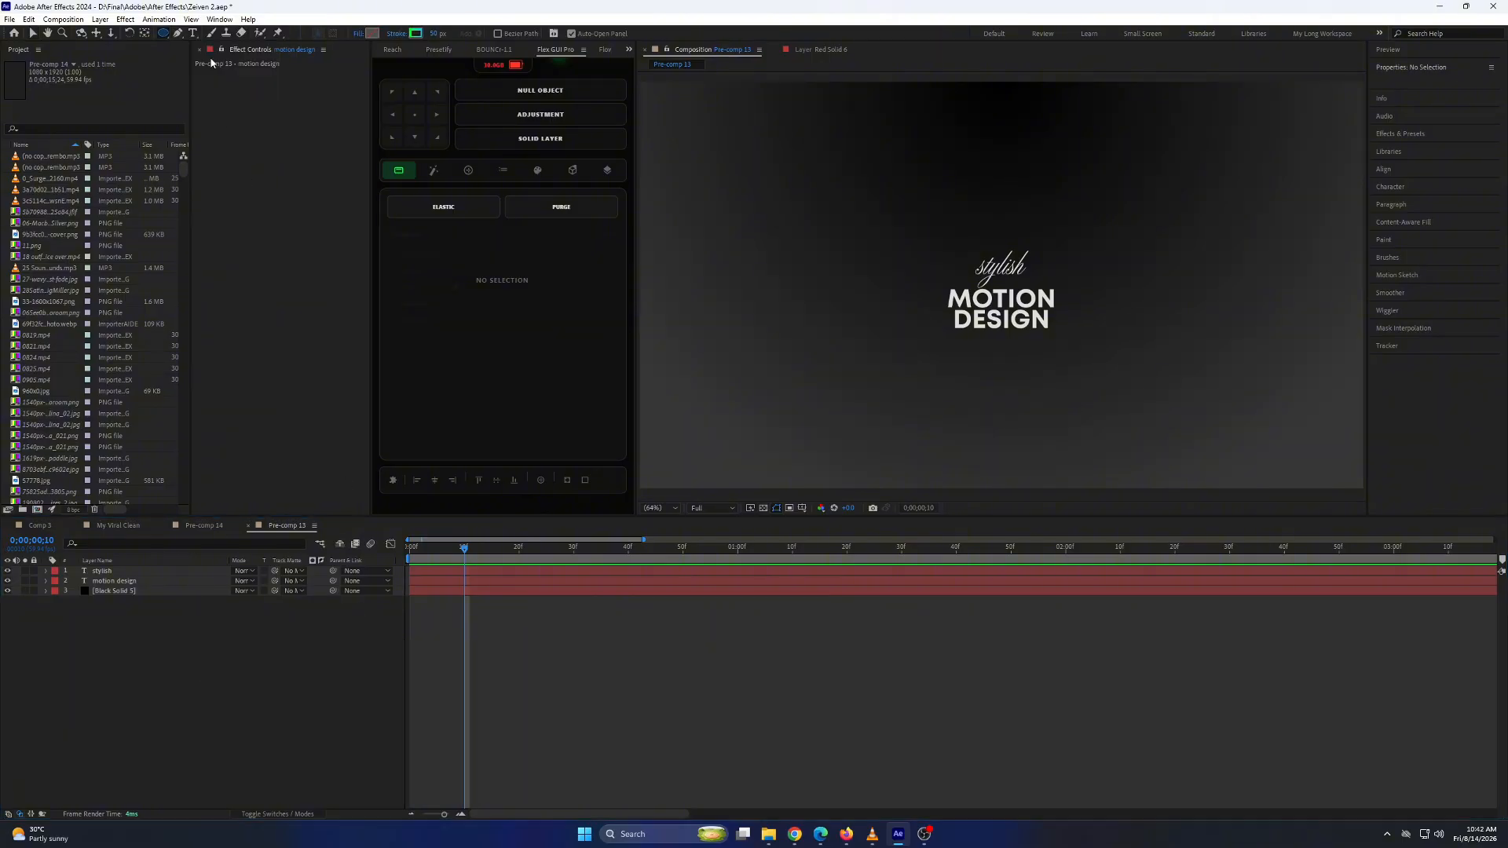
{"action": "left_click", "coordinate": [696, 621]}
{"action": "left_click_drag", "start_coordinate": [994, 281], "coordinate": [1064, 362]}
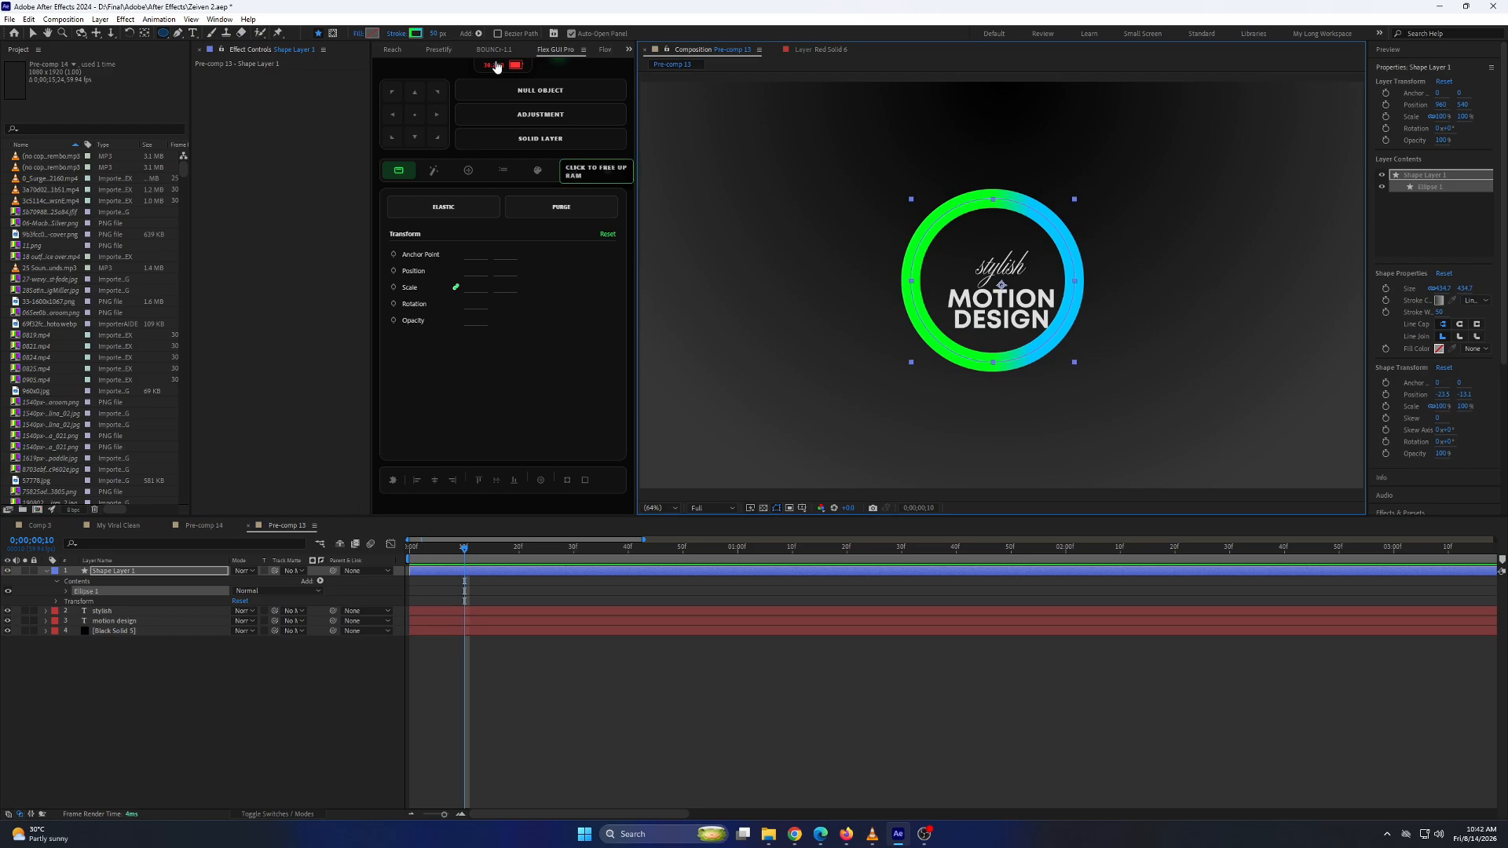
Remove the circle's stroke and give it a solid white fill.
{"action": "left_click", "coordinate": [397, 33]}
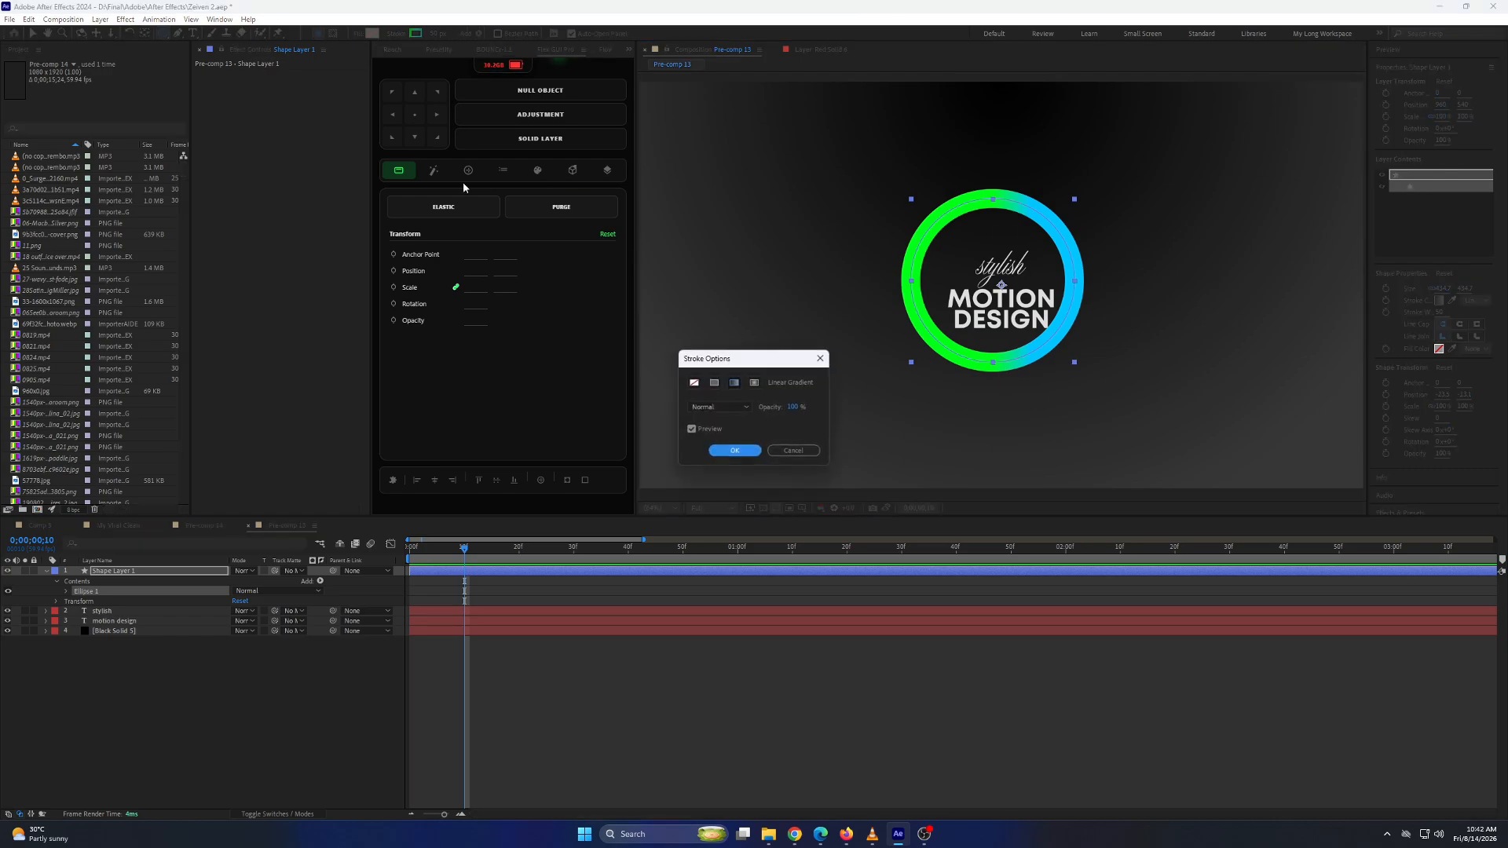
{"action": "left_click", "coordinate": [694, 382]}
{"action": "left_click", "coordinate": [734, 450]}
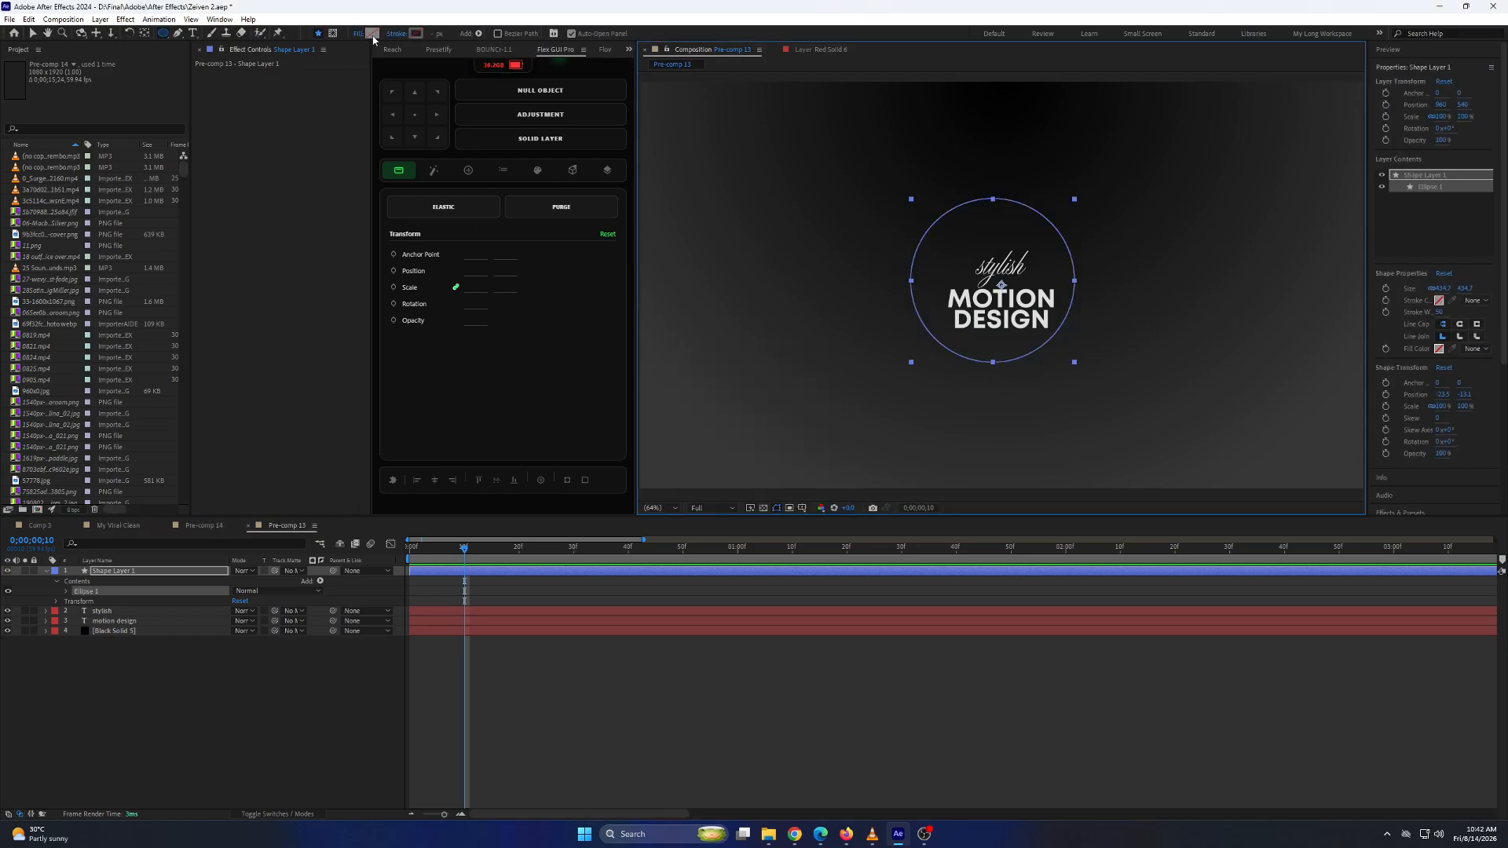
{"action": "left_click", "coordinate": [373, 33]}
{"action": "left_click", "coordinate": [544, 229]}
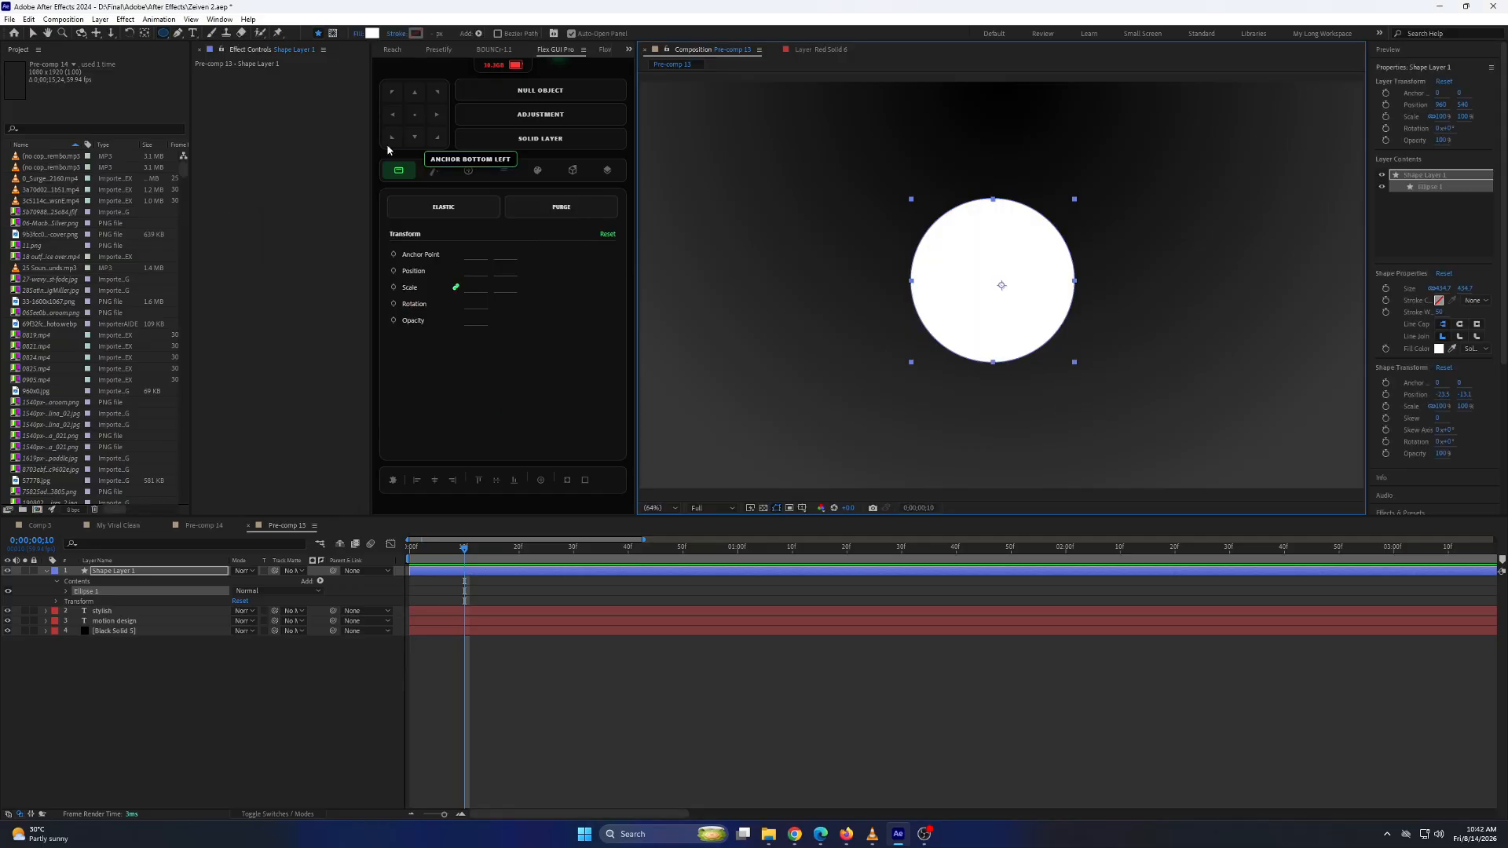
Center the white circle horizontally and vertically in the composition.
{"action": "left_click", "coordinate": [434, 480]}
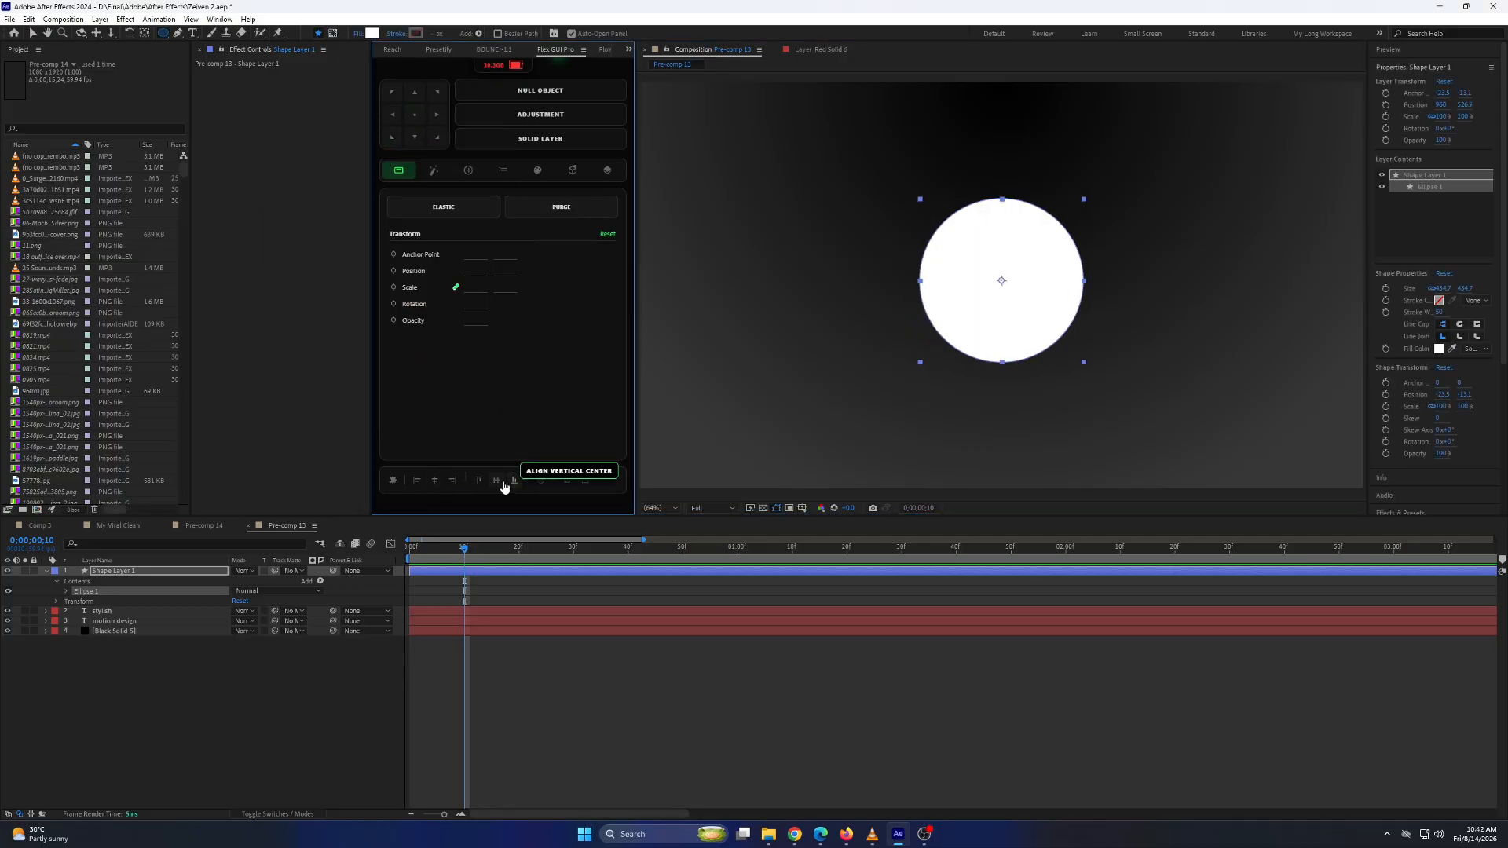
{"action": "left_click", "coordinate": [503, 482]}
{"action": "left_click", "coordinate": [126, 649]}
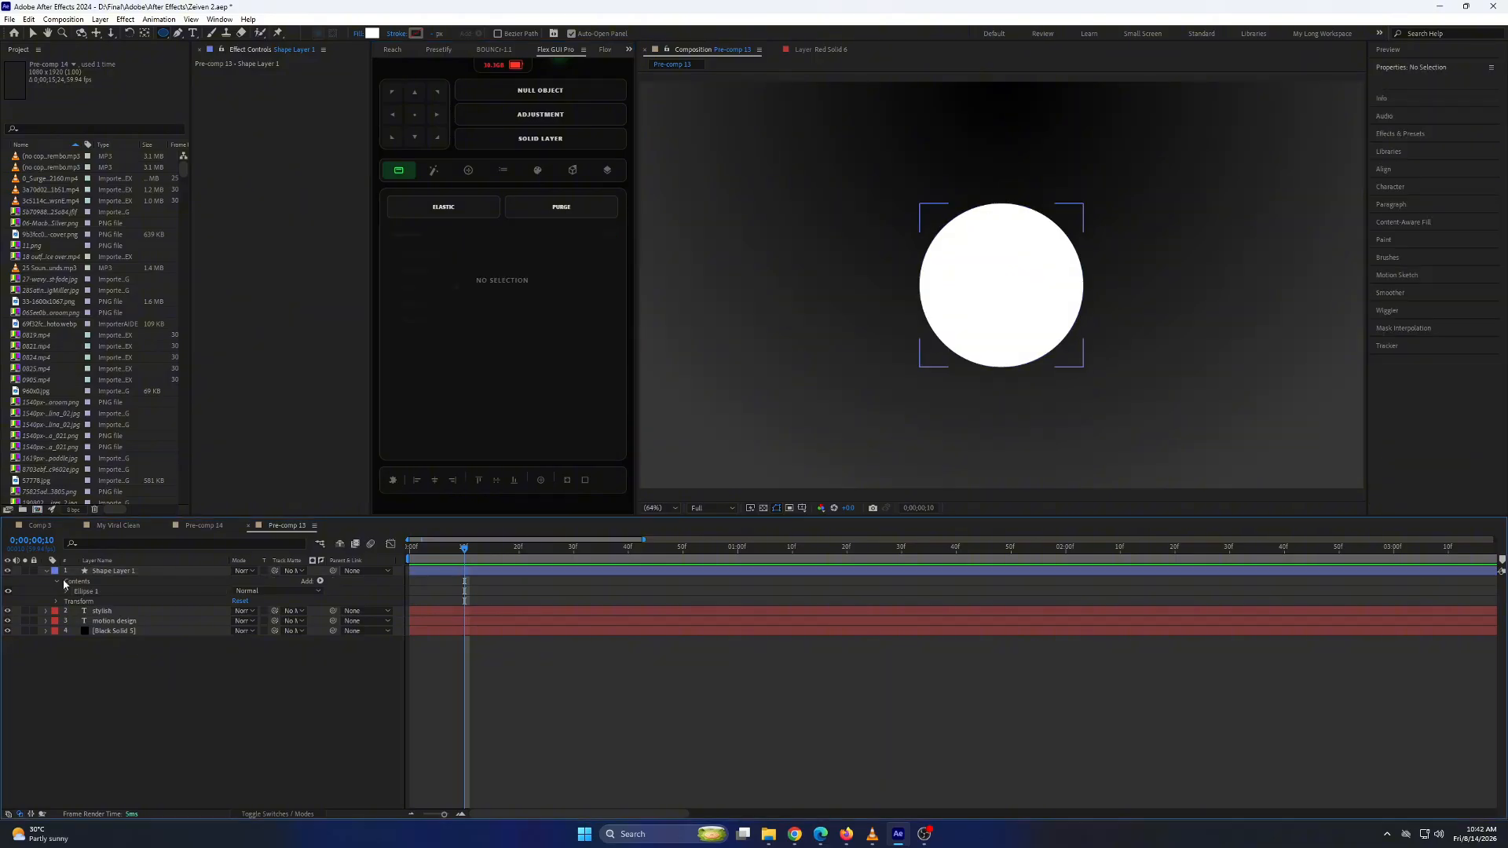
{"action": "left_click", "coordinate": [46, 571]}
Add Gradient Overlay and Bevel and Emboss layer styles to the circle's shape layer.
{"action": "left_click", "coordinate": [100, 572]}
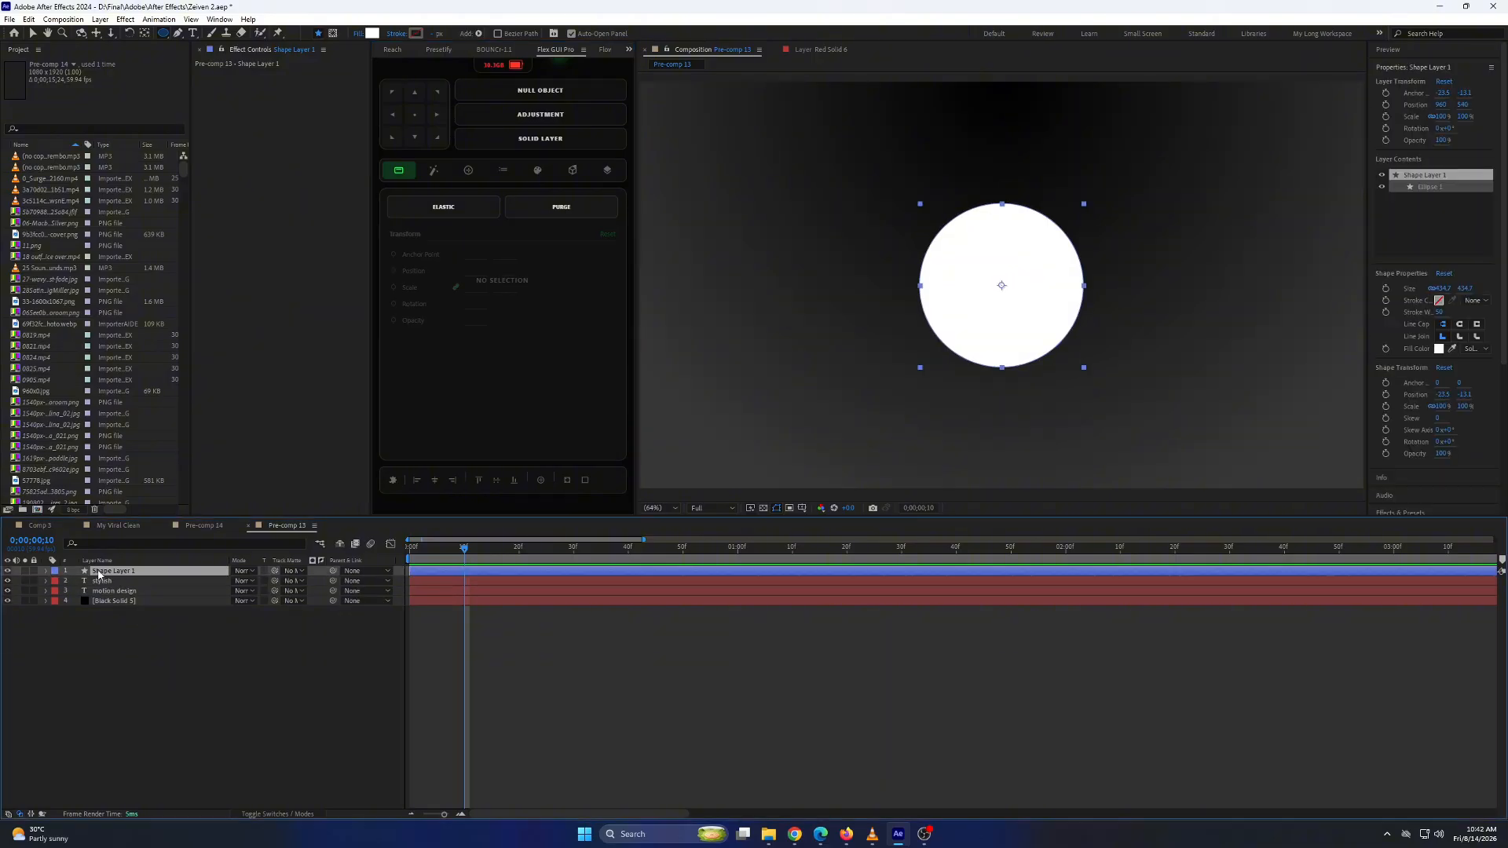
{"action": "right_click", "coordinate": [100, 572]}
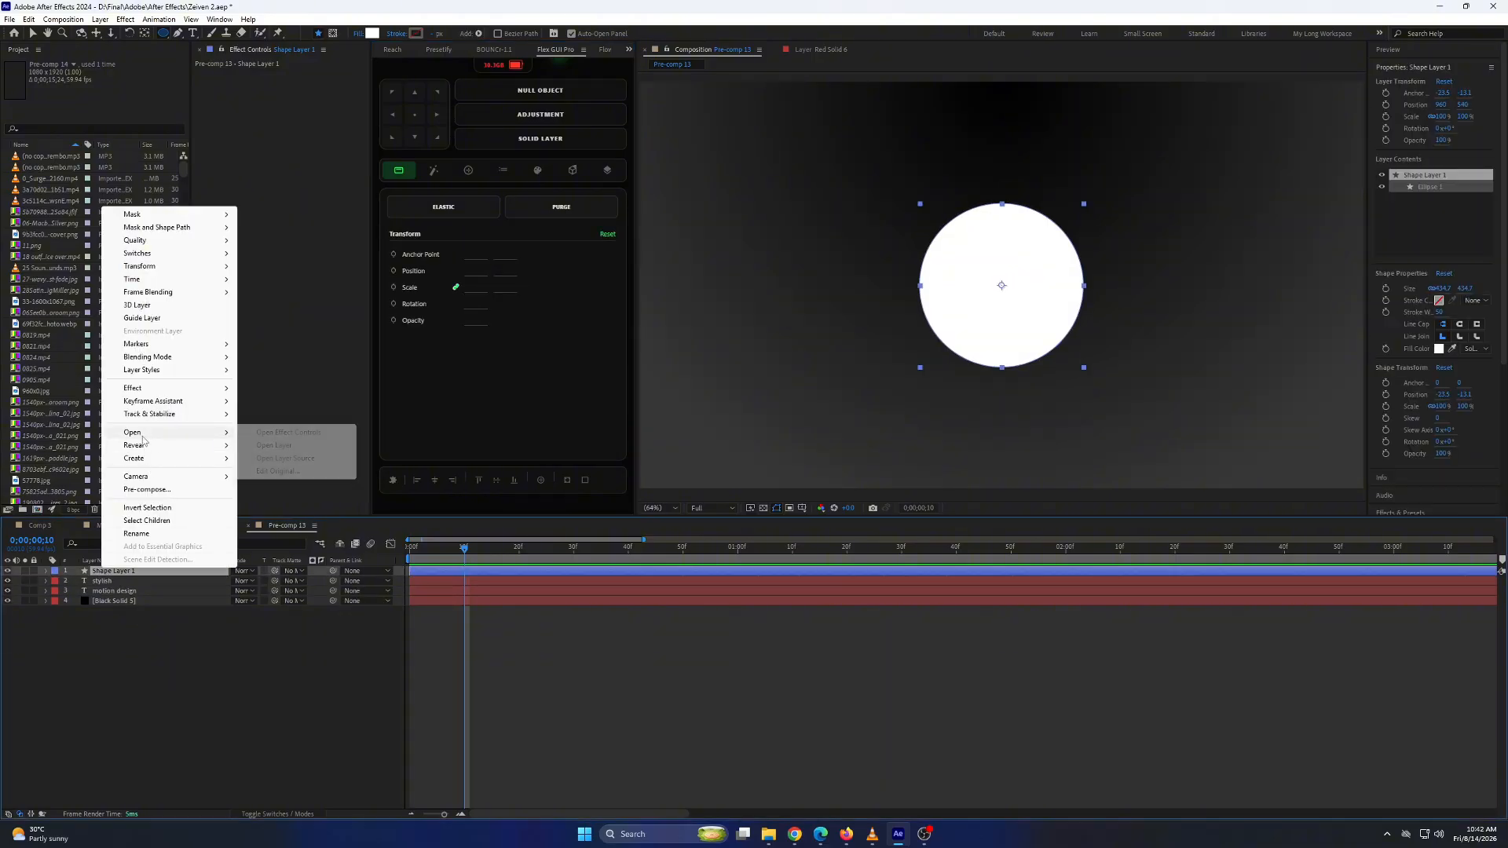
{"action": "mouse_move", "coordinate": [149, 370]}
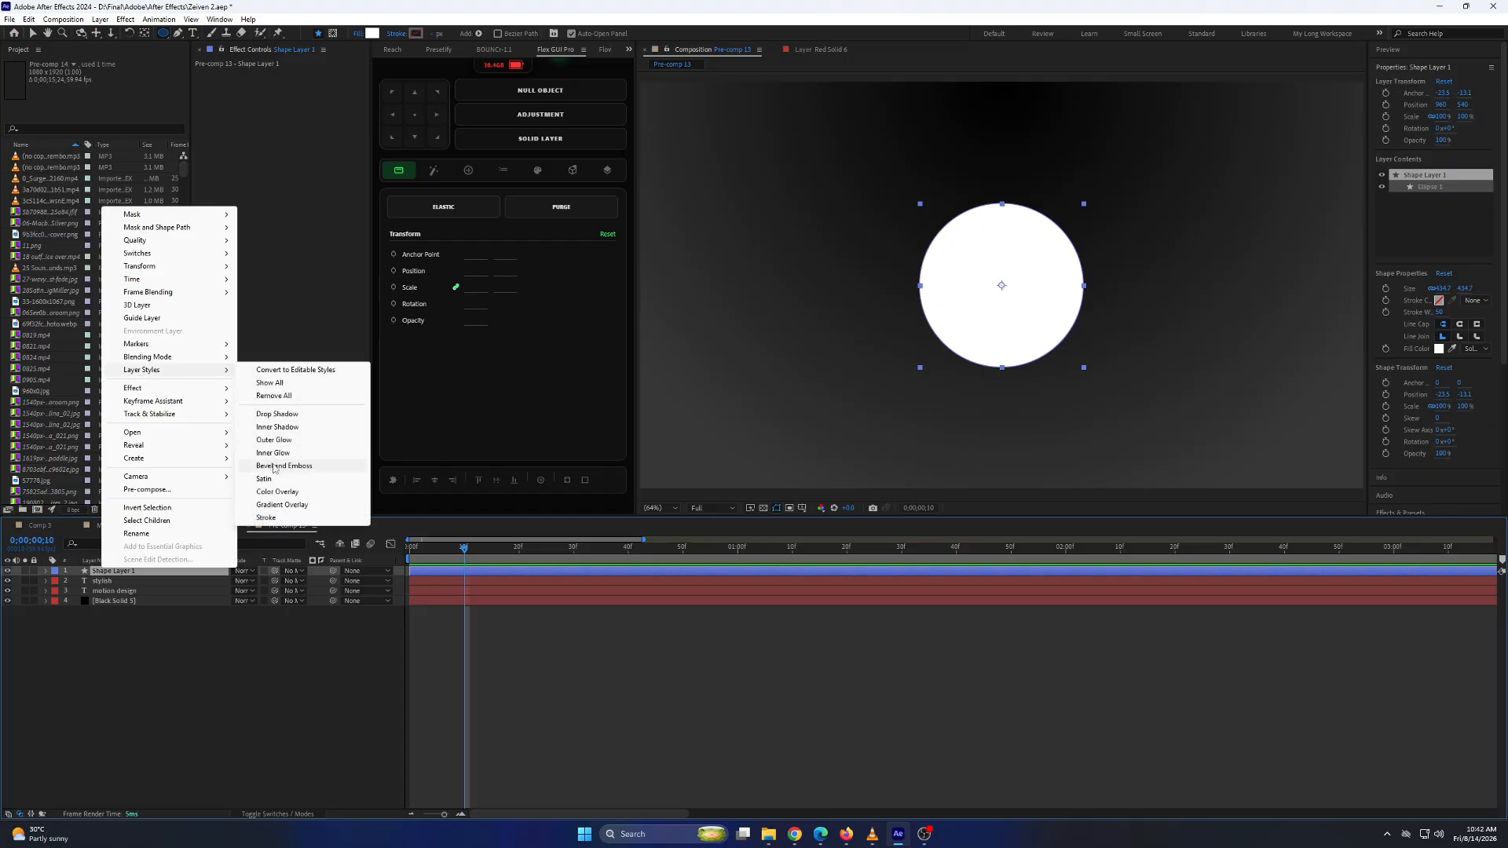
{"action": "left_click", "coordinate": [278, 505]}
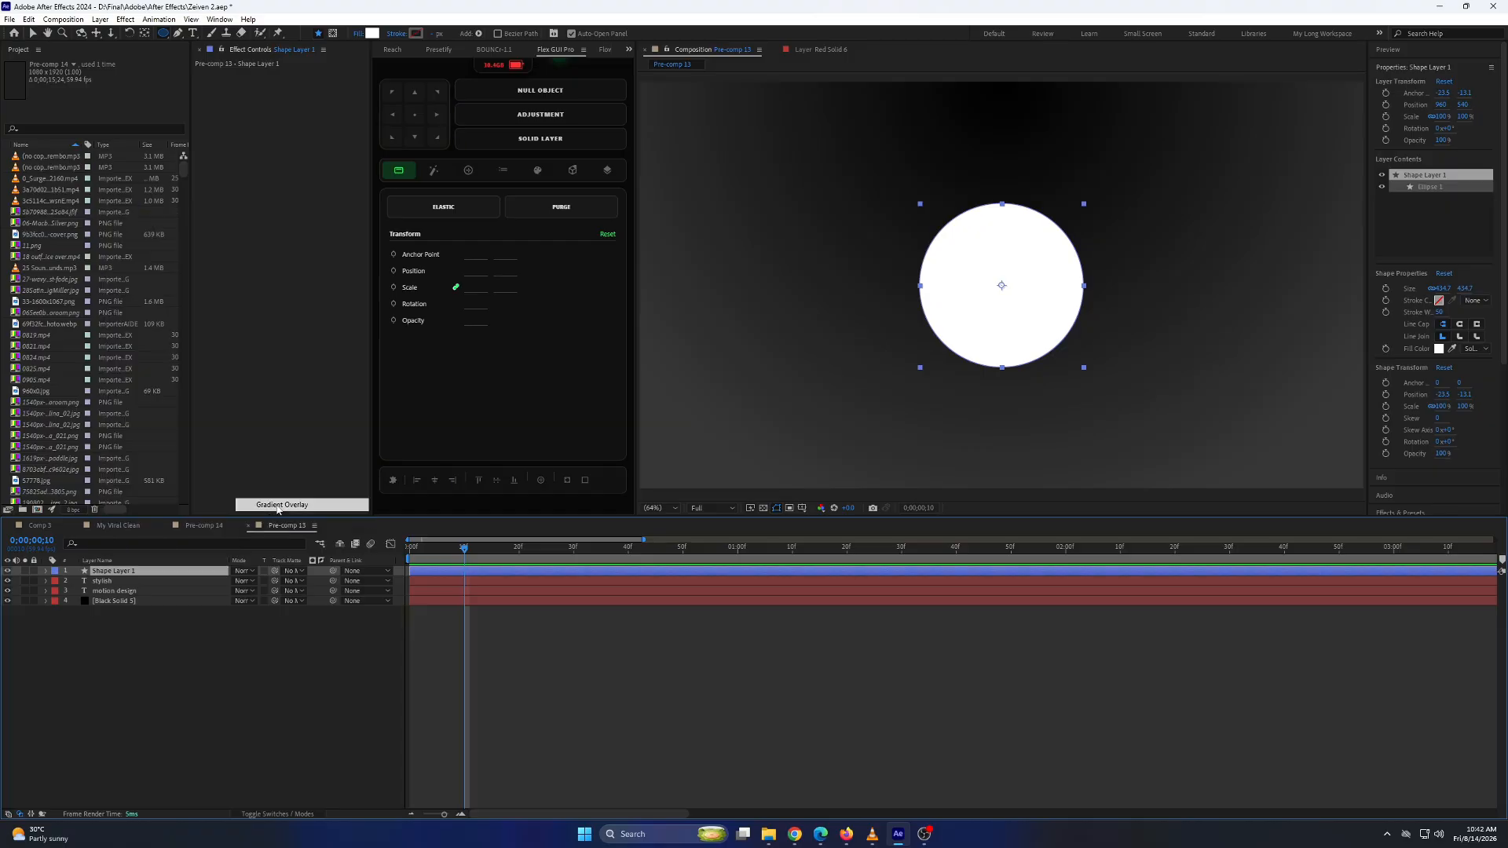
{"action": "right_click", "coordinate": [167, 572]}
{"action": "mouse_move", "coordinate": [267, 371]}
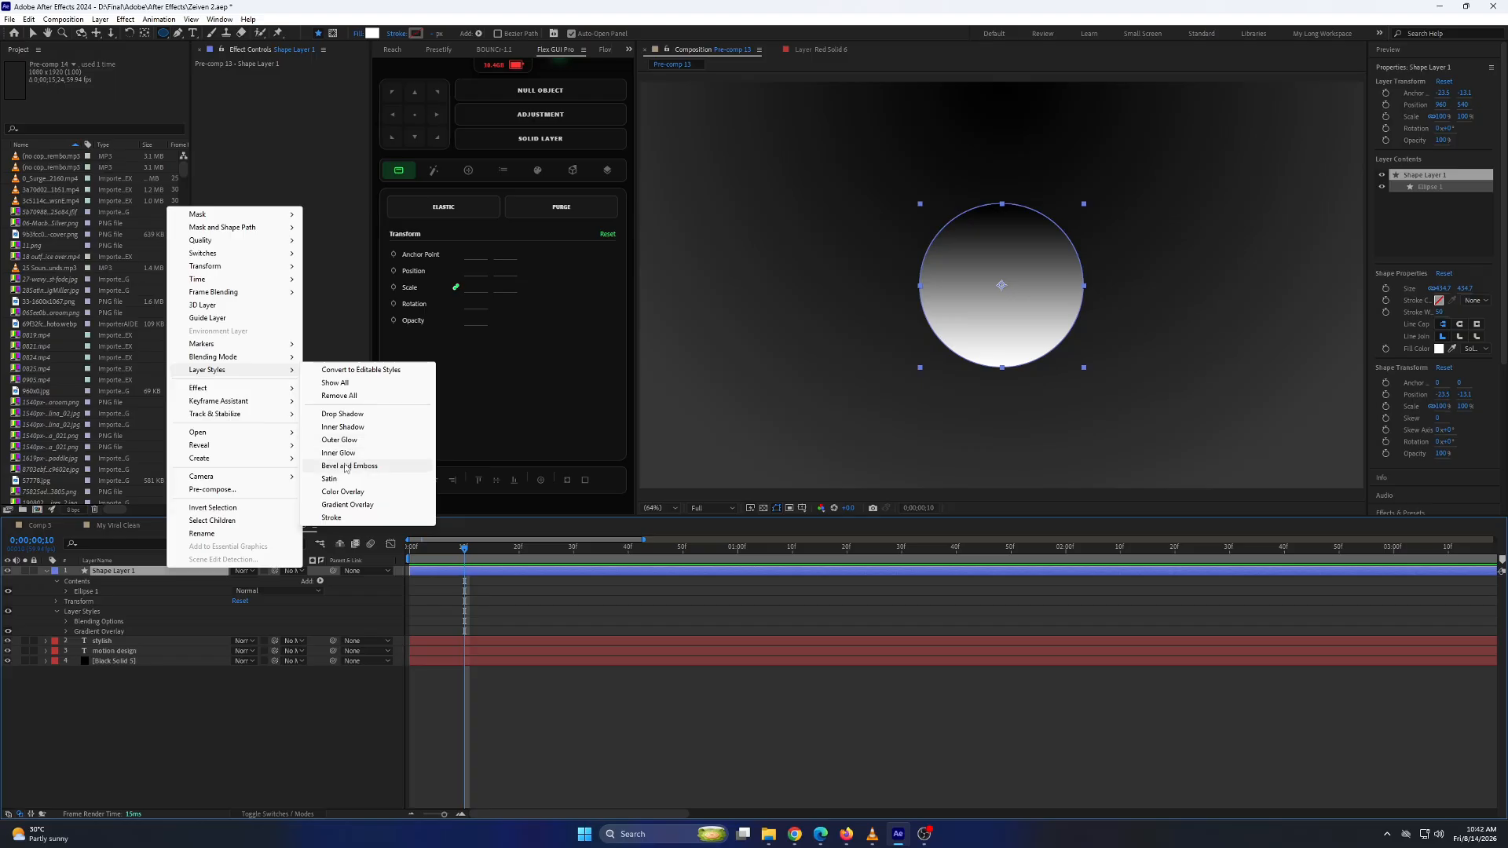
{"action": "left_click", "coordinate": [345, 467]}
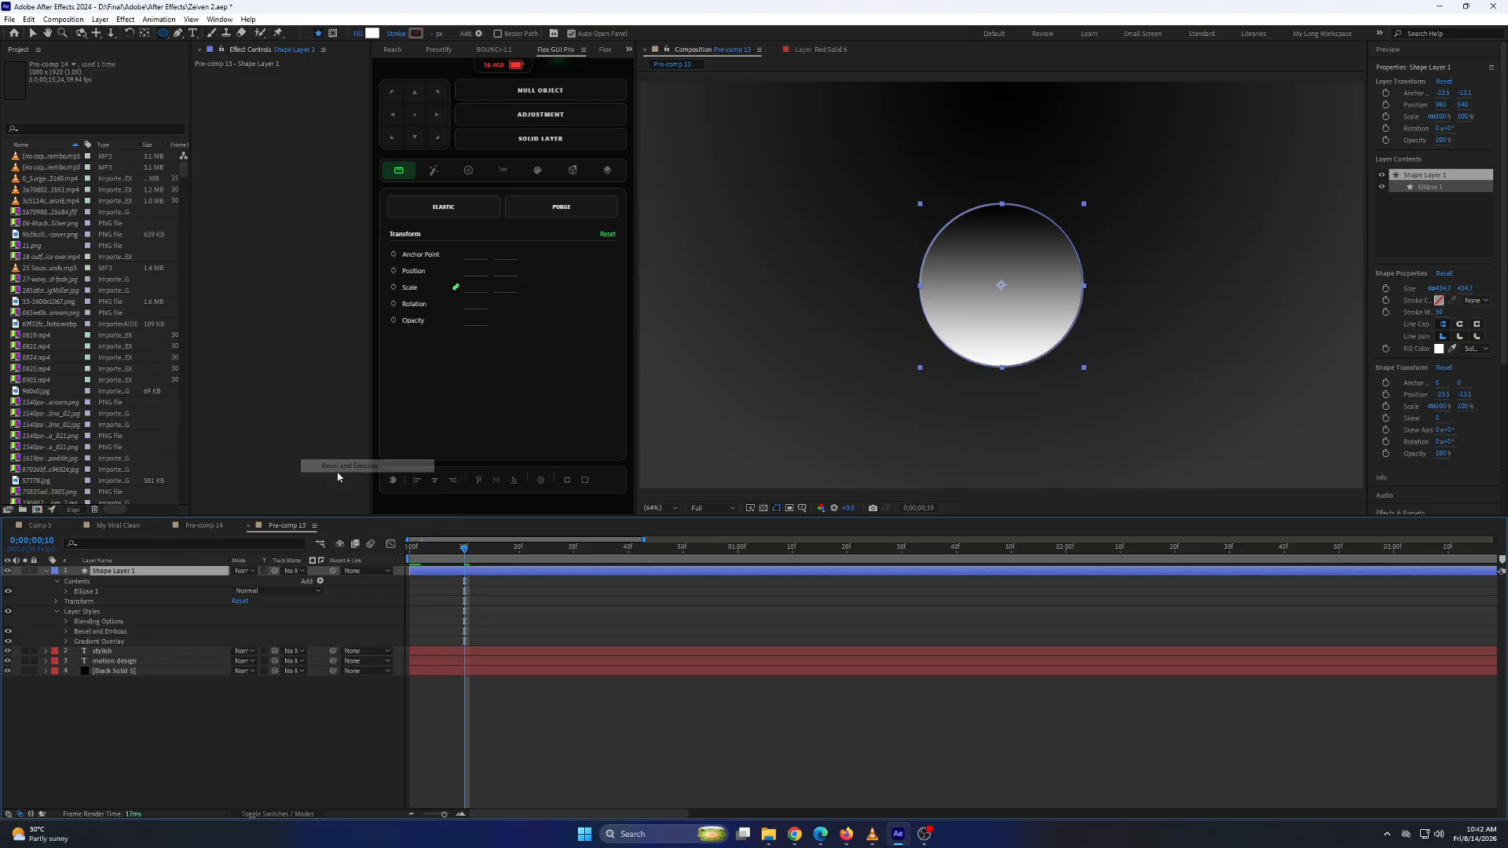
Recolor the circle's gradient overlay so it runs from a very dark gray to pure black.
{"action": "left_click", "coordinate": [67, 641]}
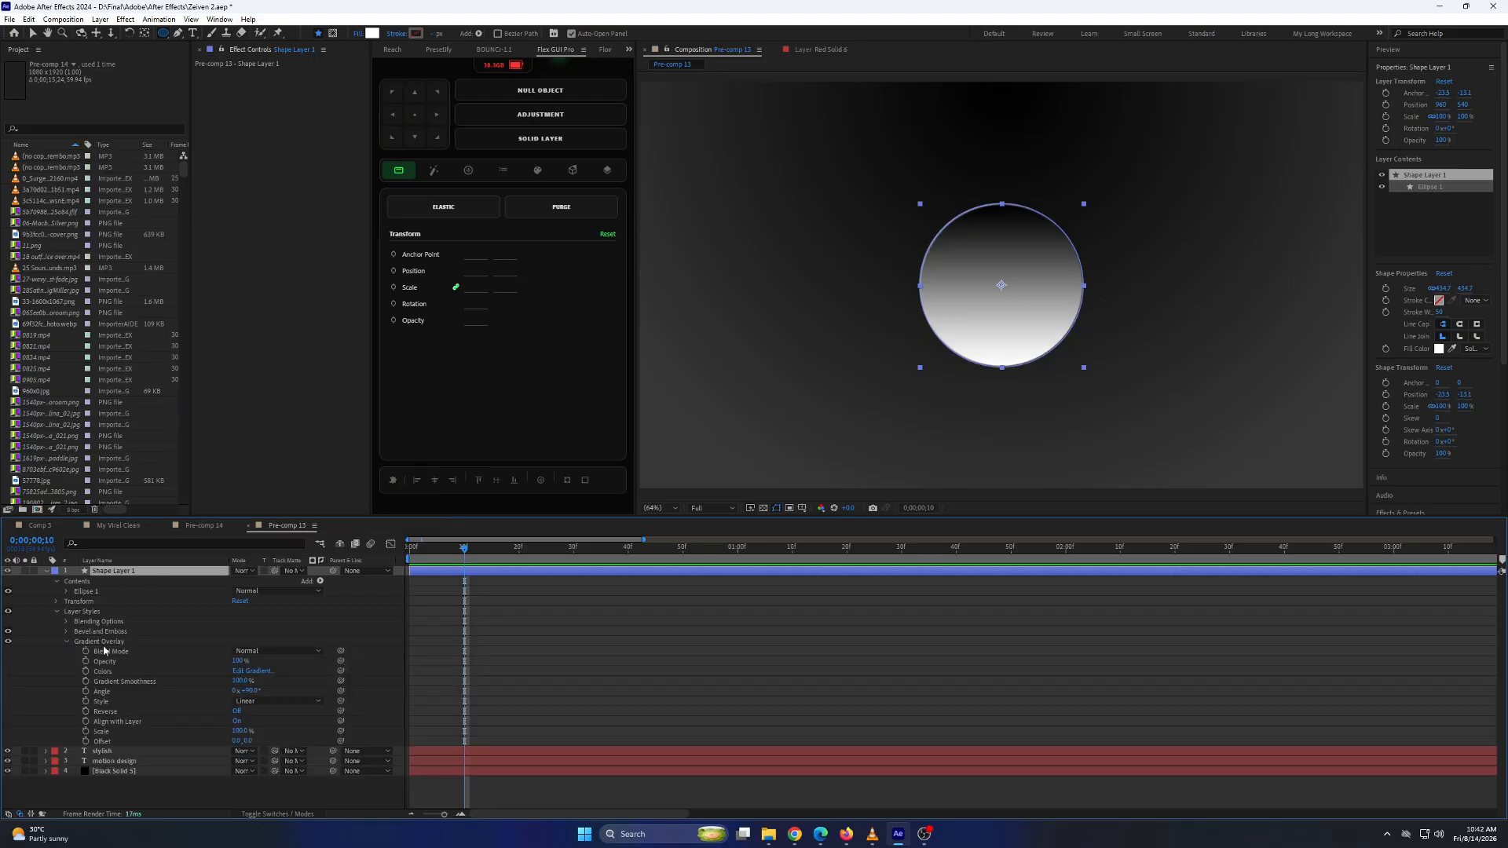
{"action": "left_click", "coordinate": [251, 672]}
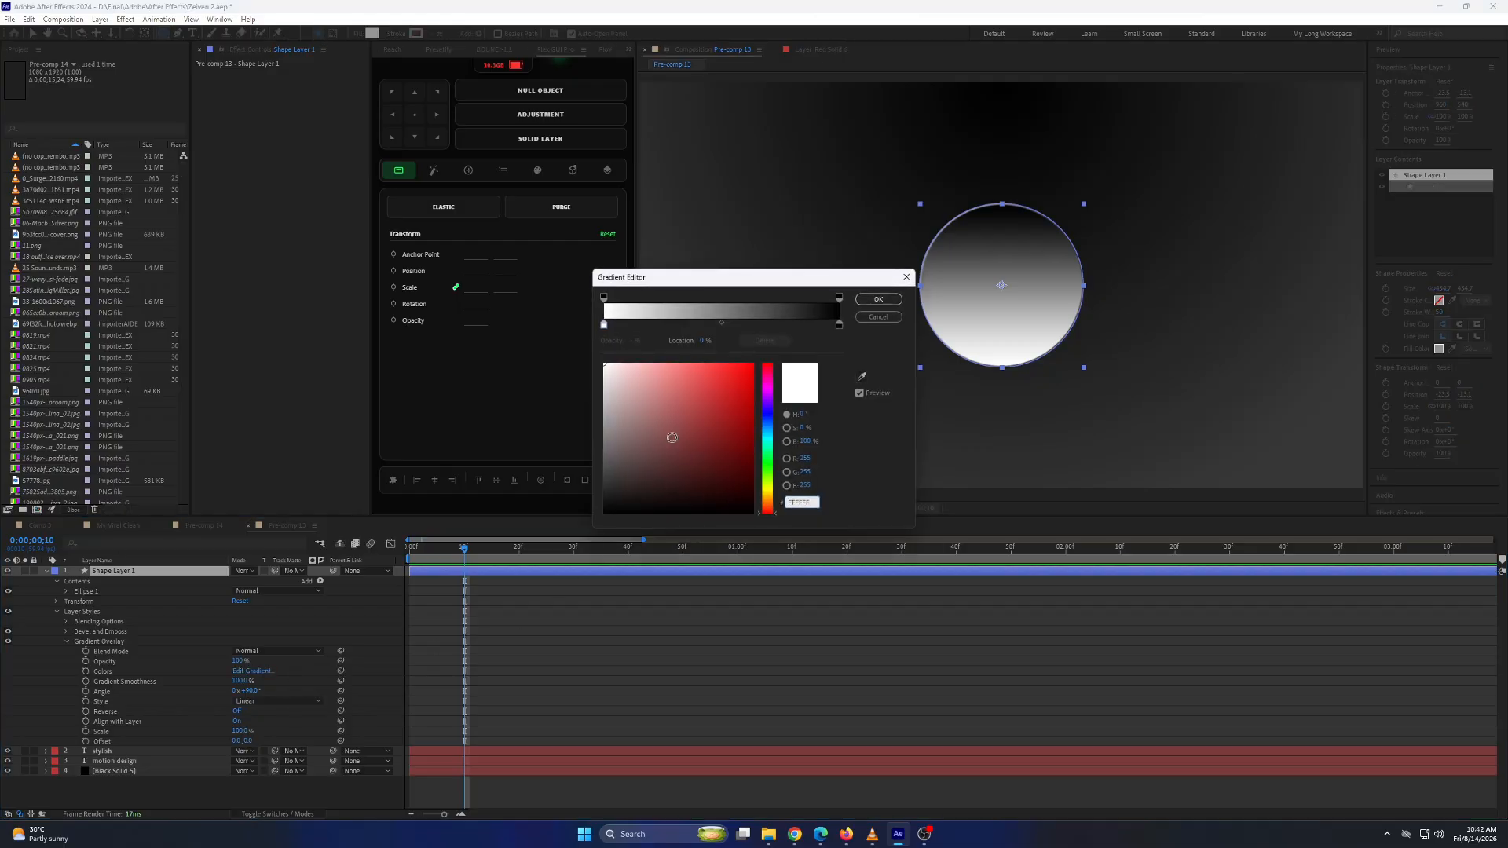
{"action": "left_click", "coordinate": [604, 326]}
{"action": "left_click_drag", "start_coordinate": [641, 397], "coordinate": [589, 495]}
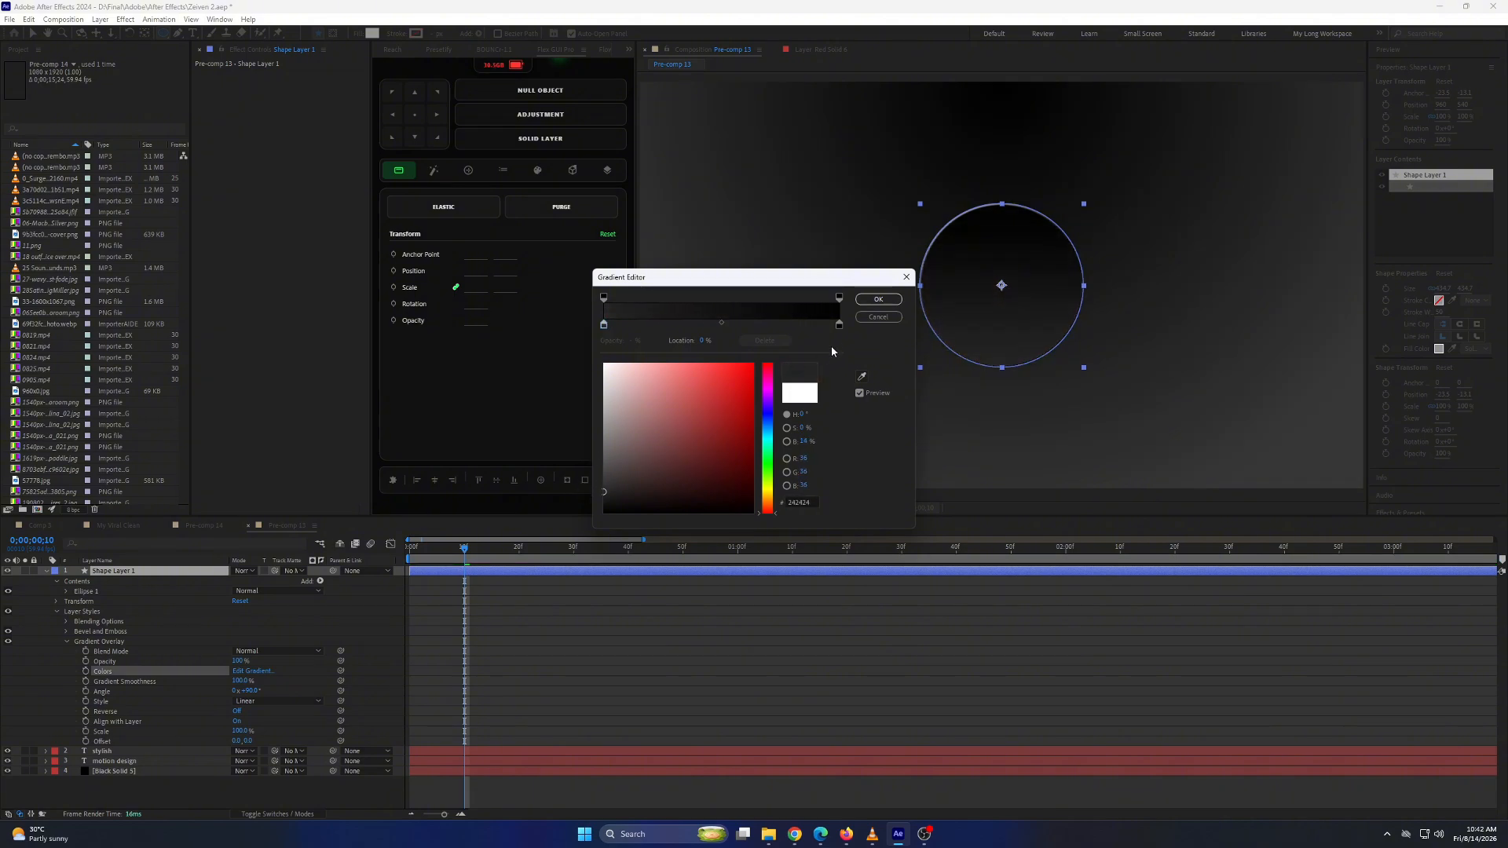
{"action": "left_click", "coordinate": [838, 325]}
{"action": "left_click_drag", "start_coordinate": [599, 509], "coordinate": [615, 516]}
{"action": "left_click", "coordinate": [873, 300]}
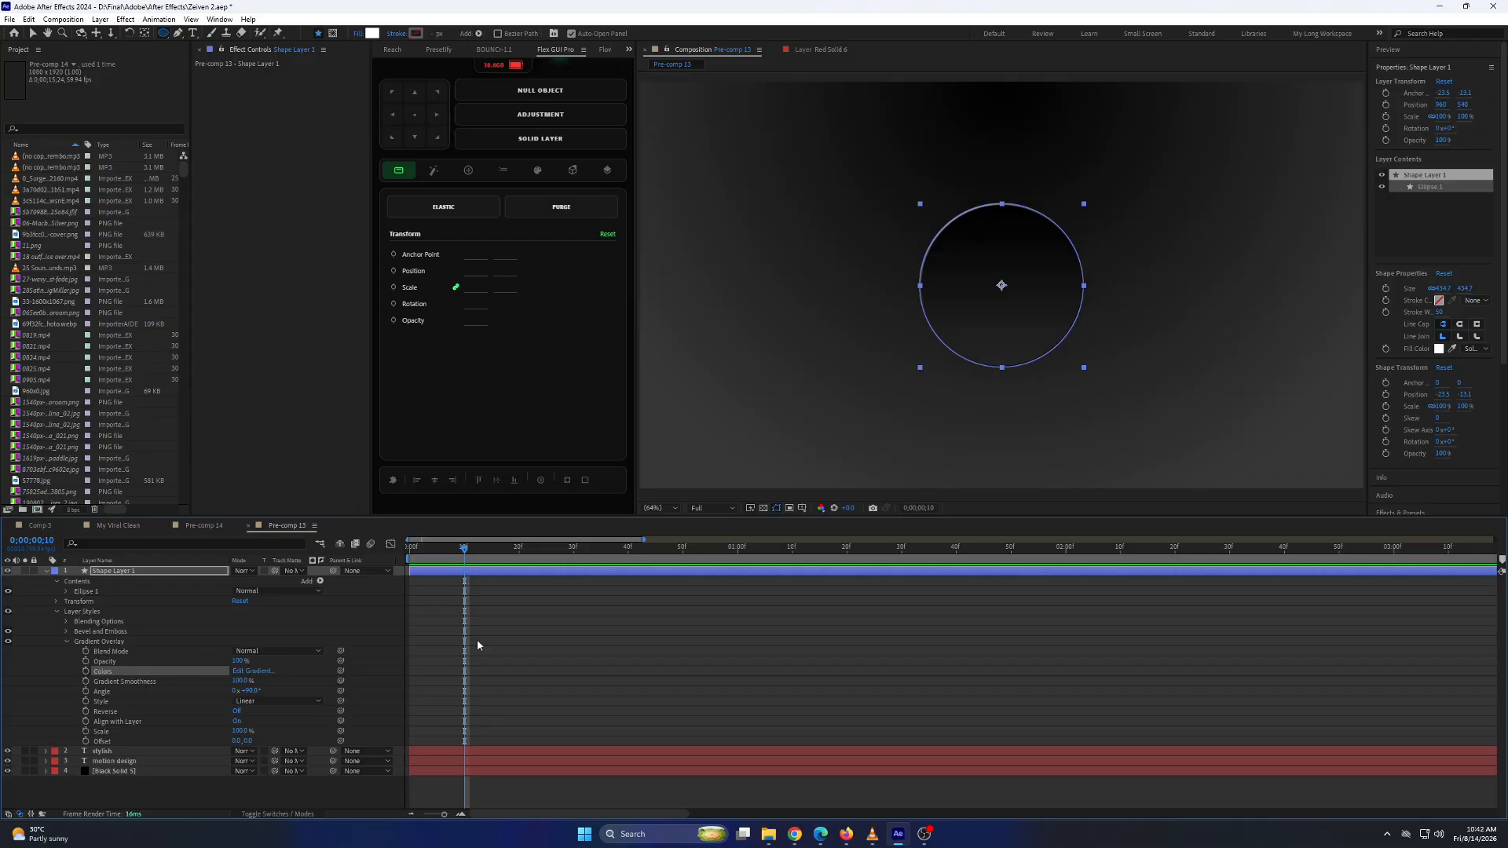
Reduce the circle's Bevel and Emboss size, change its highlight opacity and lower its shadow opacity to 0%.
{"action": "left_click", "coordinate": [67, 633]}
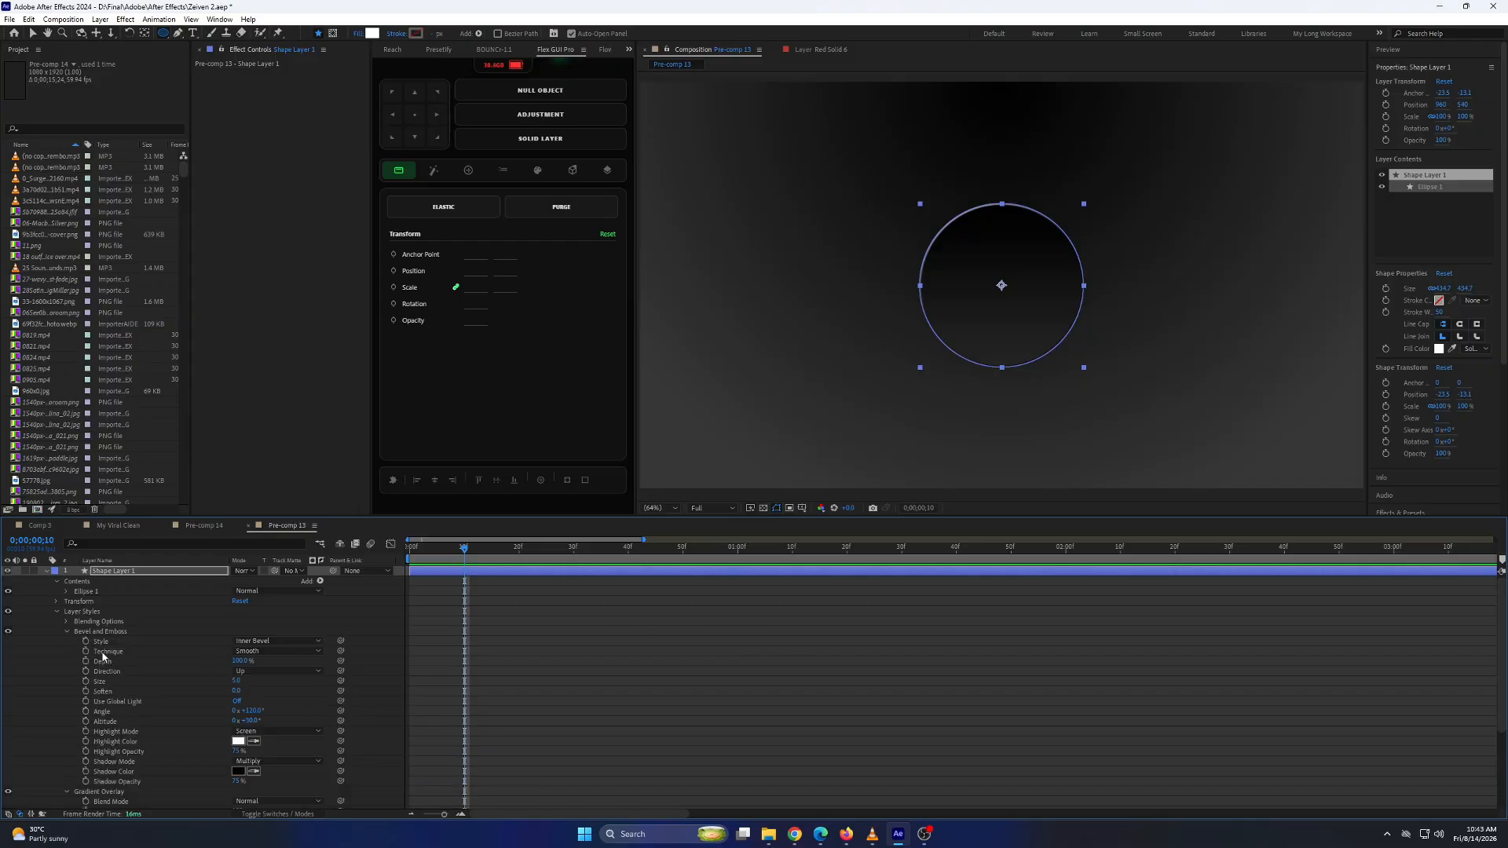
{"action": "left_click", "coordinate": [237, 681]}
{"action": "left_click", "coordinate": [239, 752]}
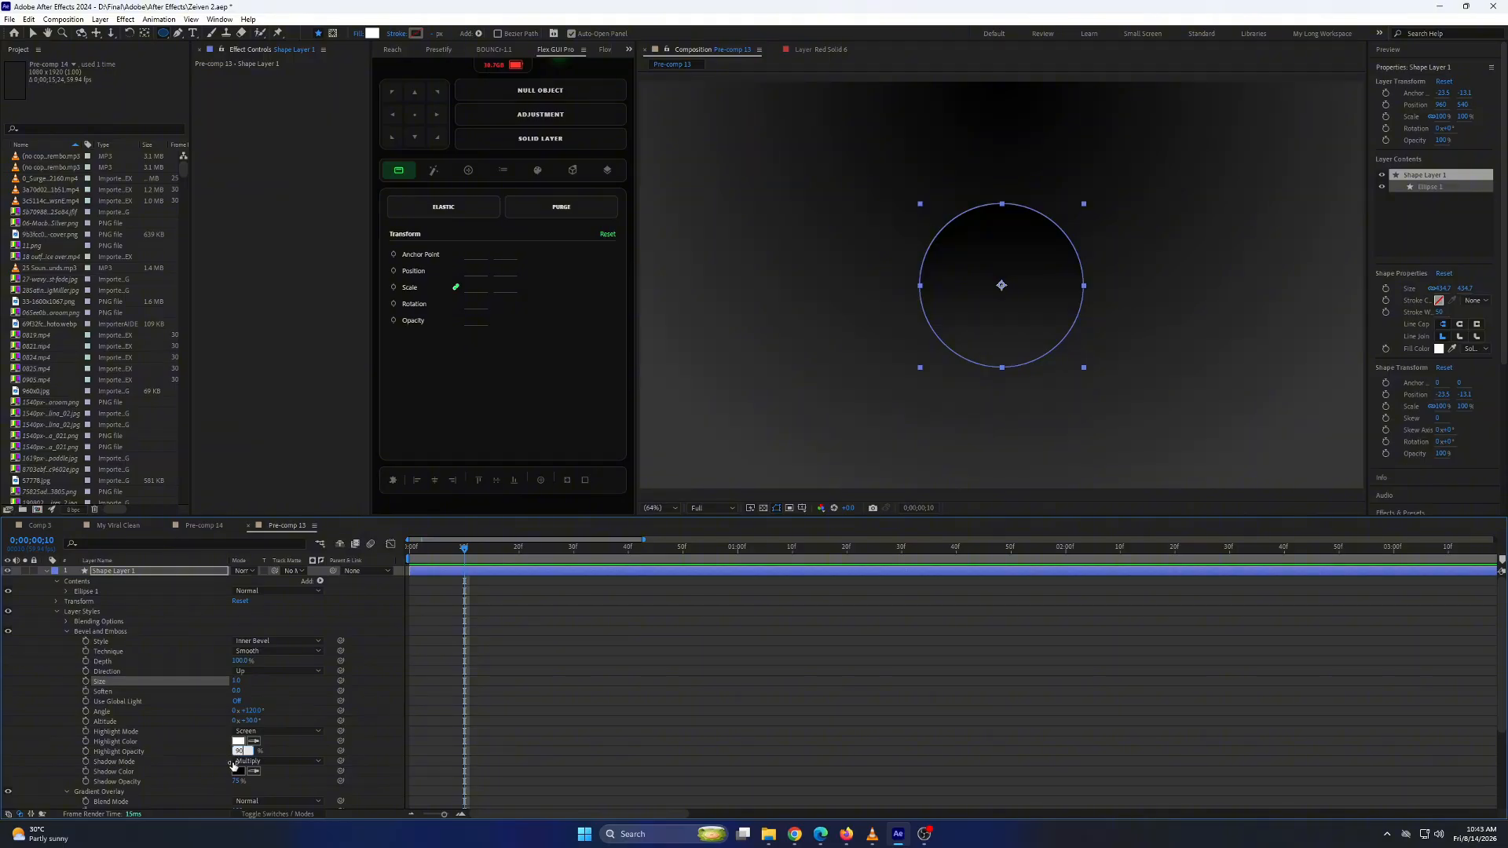
{"action": "left_click_drag", "start_coordinate": [235, 782], "coordinate": [31, 787]}
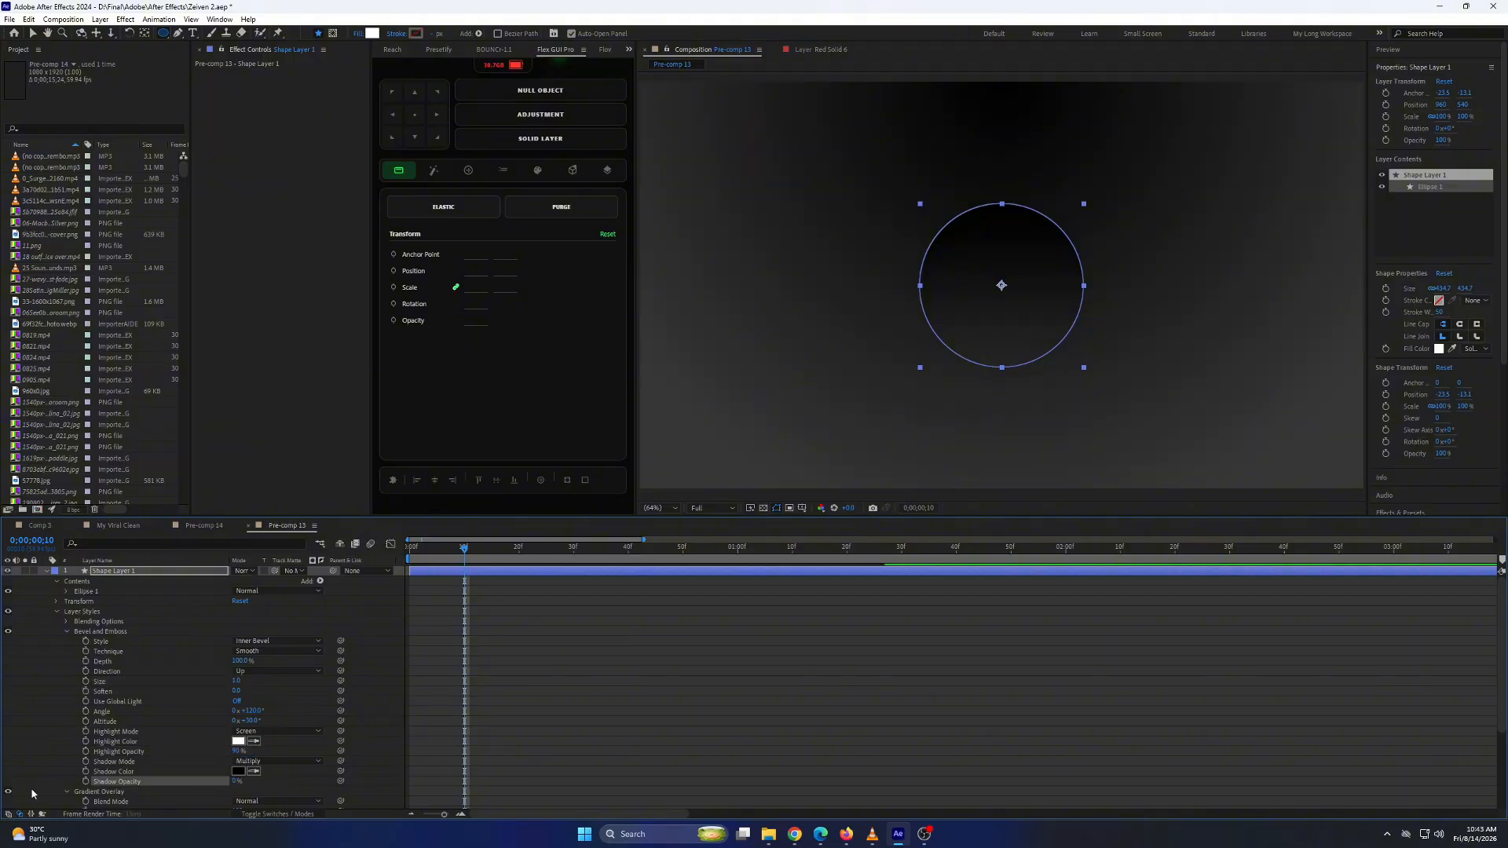
{"action": "left_click", "coordinate": [57, 614]}
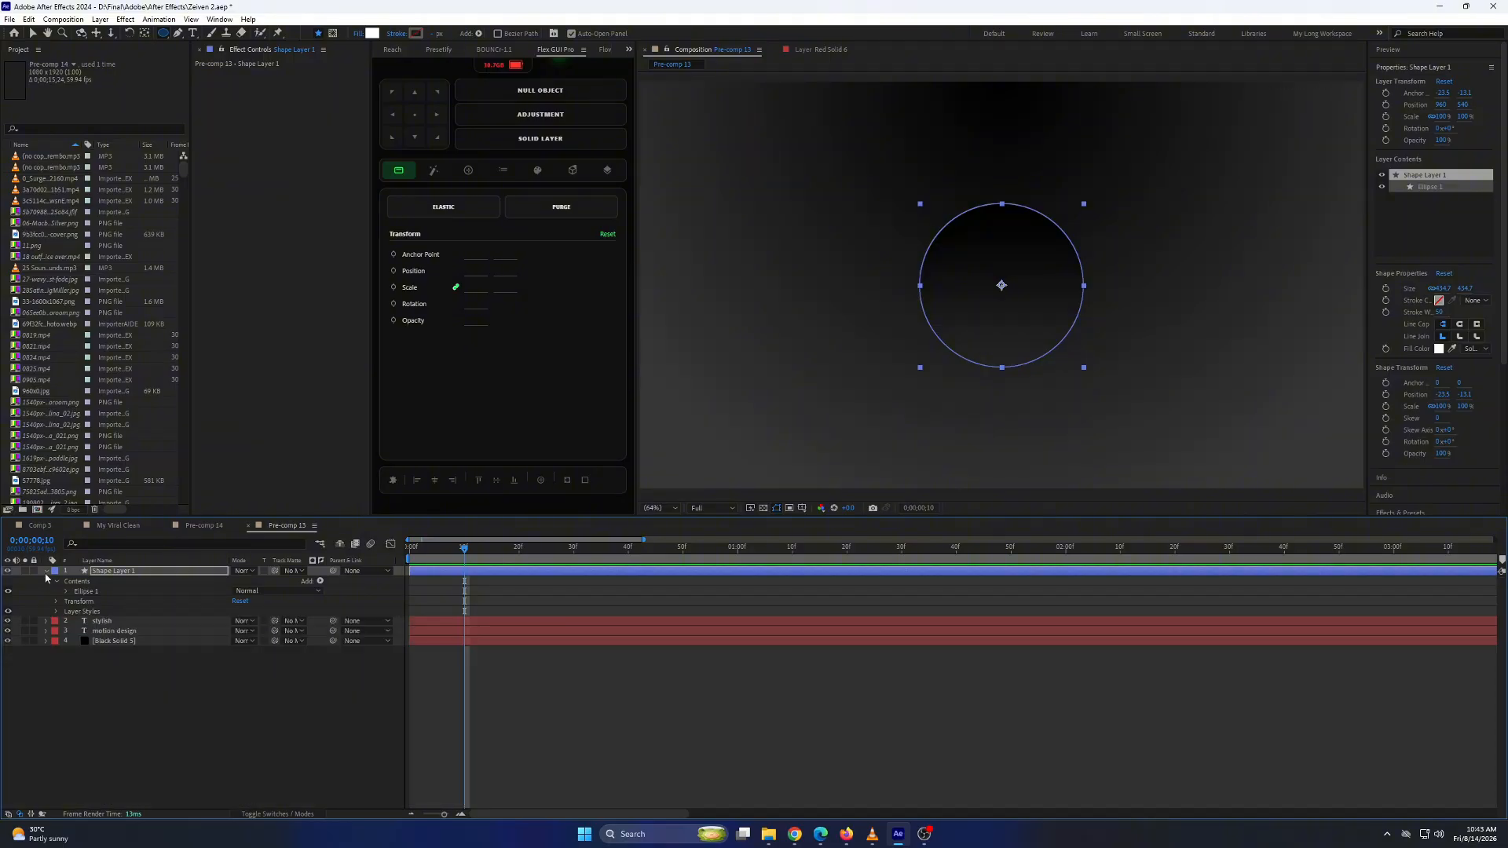
{"action": "left_click", "coordinate": [46, 572]}
Duplicate the circle layer, place the copy beneath the original and rename it "stroke".
{"action": "key", "text": "ctrl+d"}
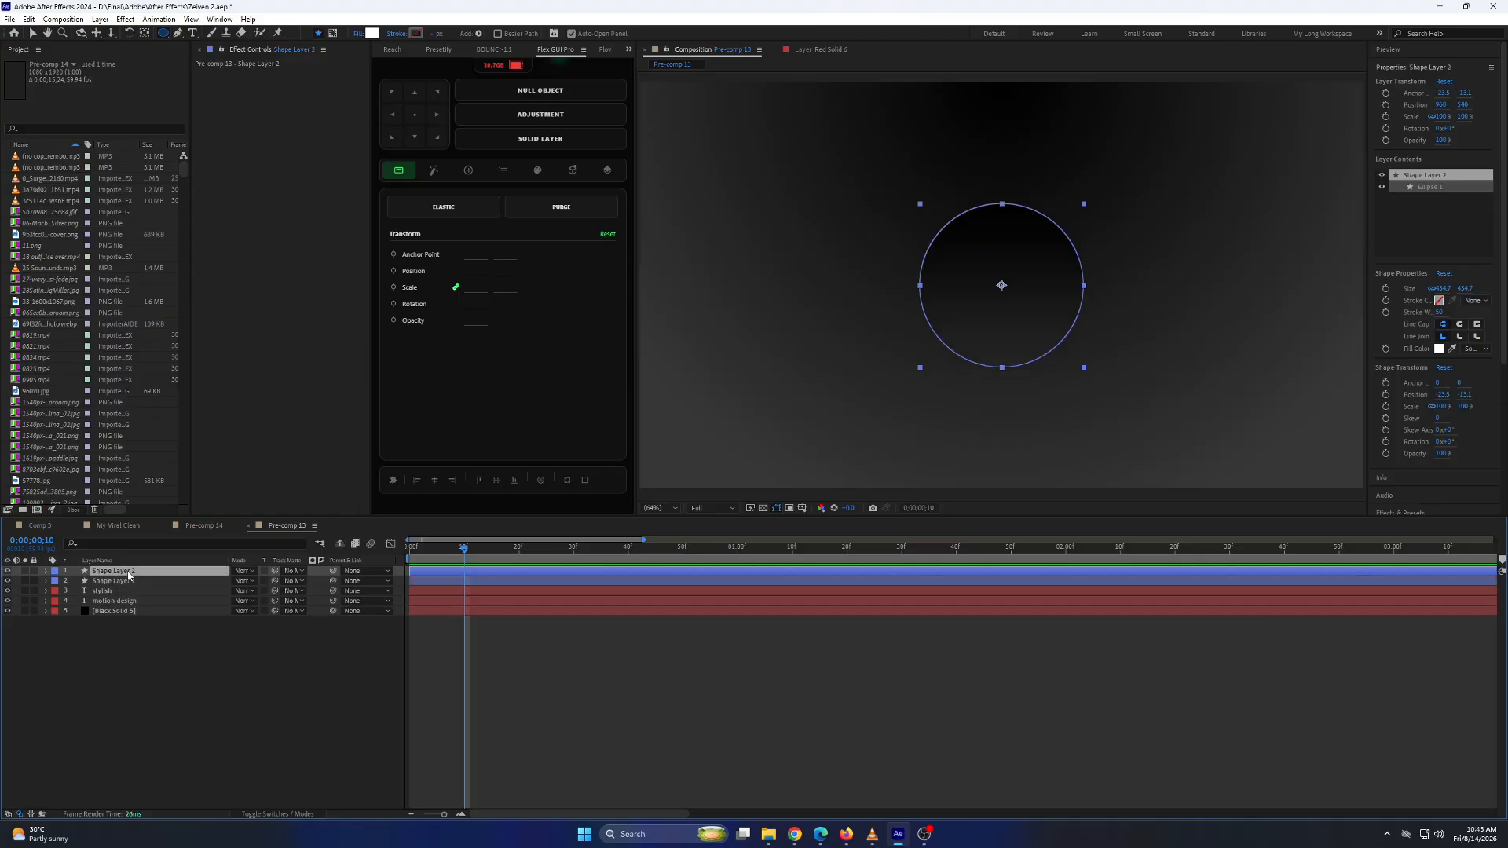
{"action": "right_click", "coordinate": [129, 582]}
{"action": "left_click", "coordinate": [166, 550]}
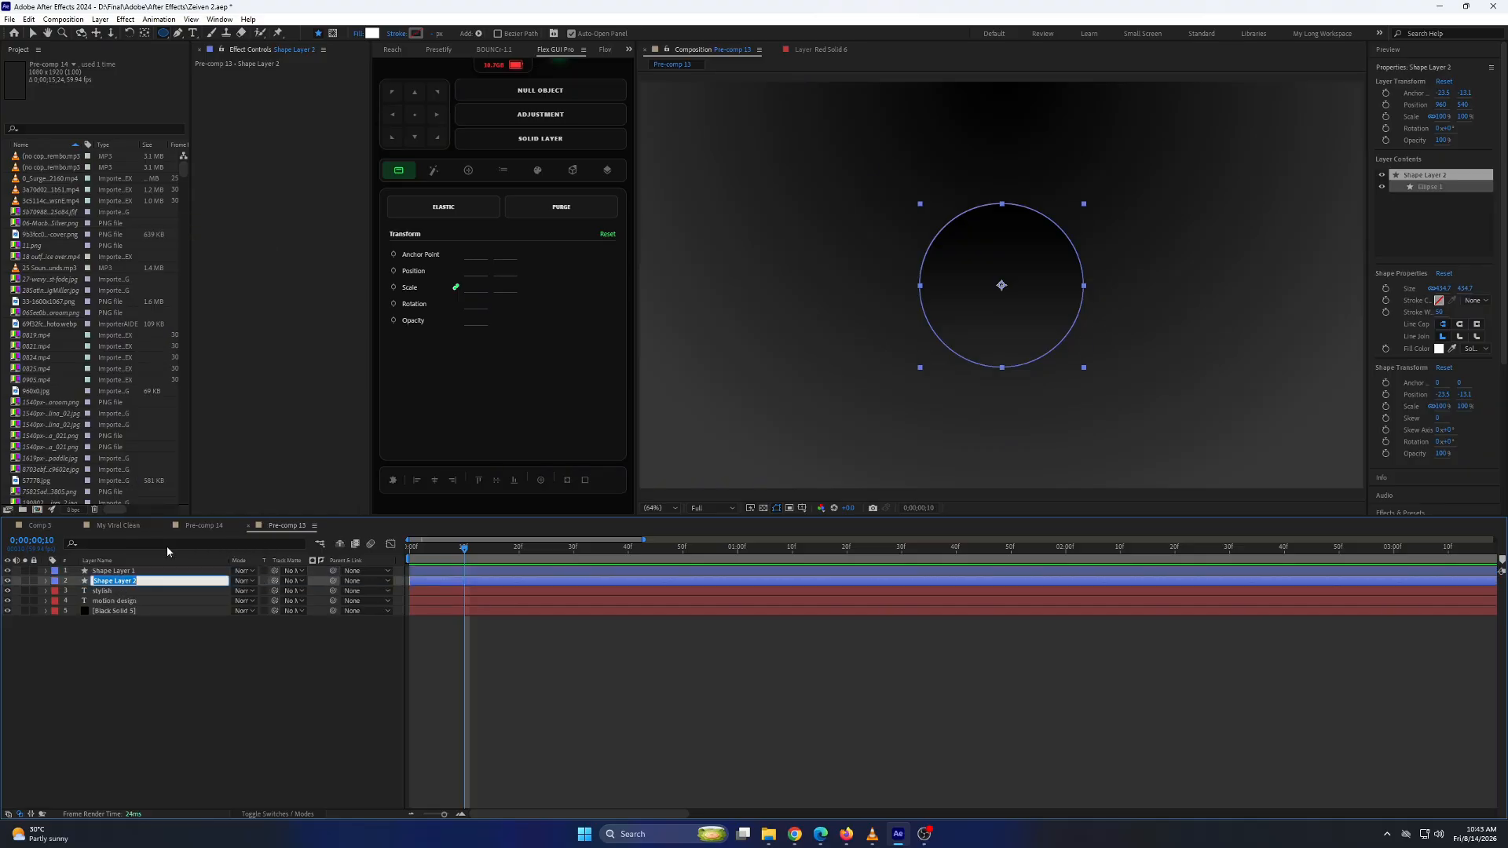
{"action": "type", "text": "stroke"}
{"action": "key", "text": "Return"}
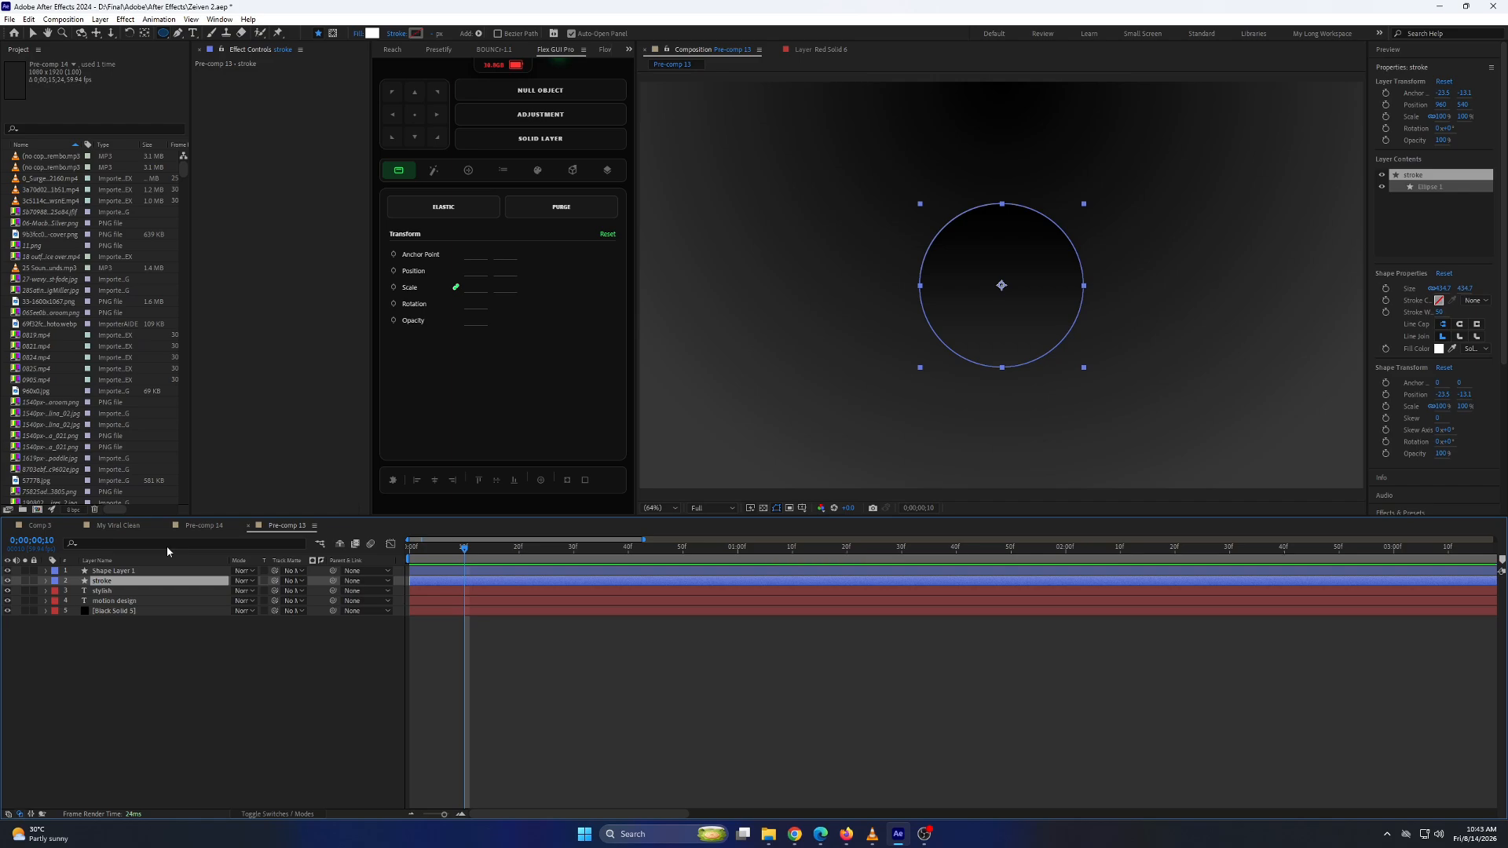
Delete all layer styles from the "stroke" layer and set its fill to none.
{"action": "left_click", "coordinate": [45, 581]}
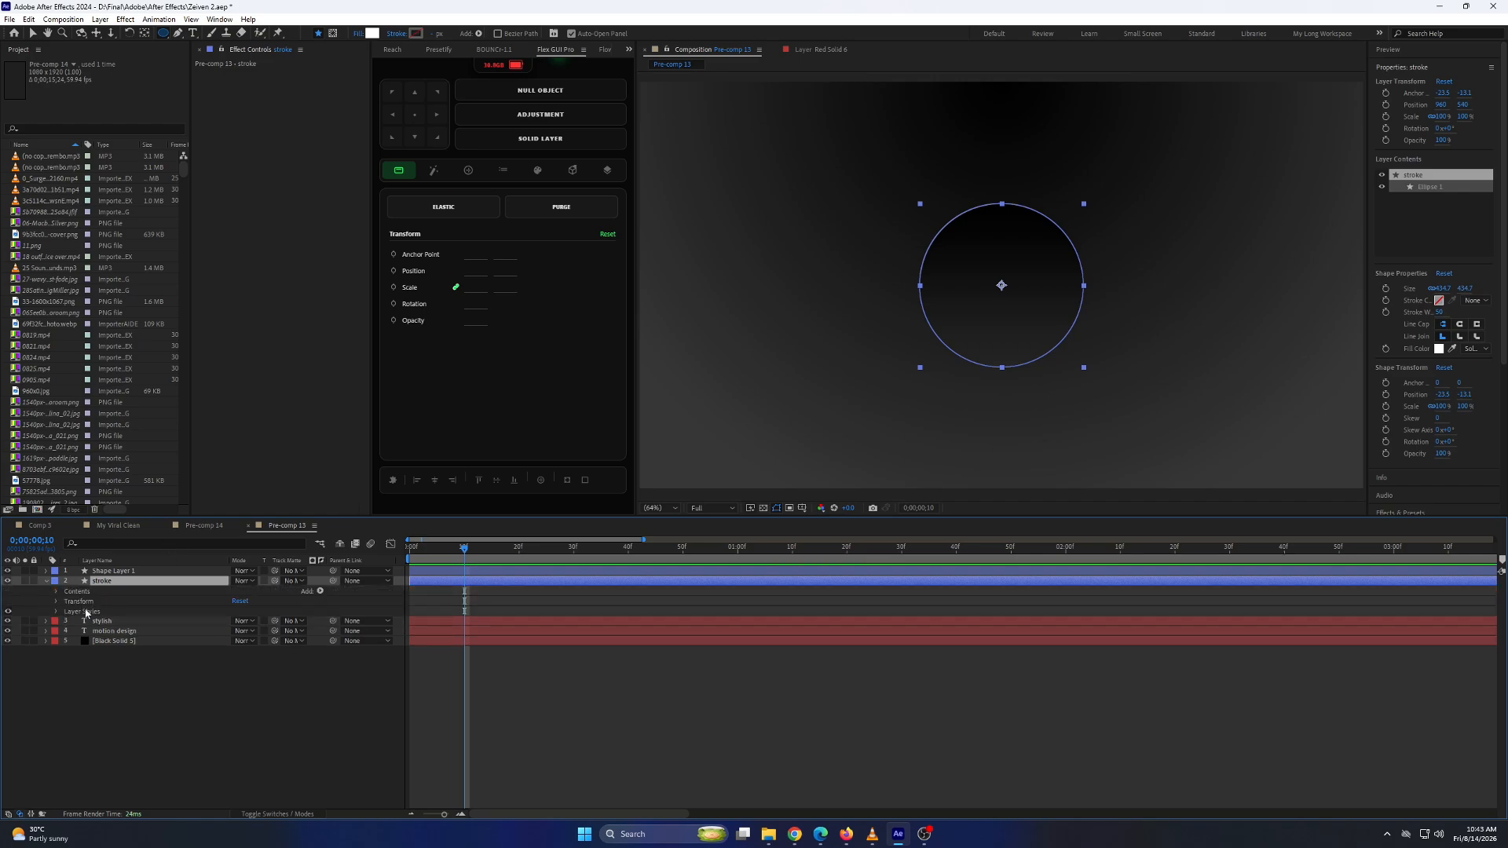
{"action": "left_click", "coordinate": [86, 613]}
{"action": "key", "text": "Delete"}
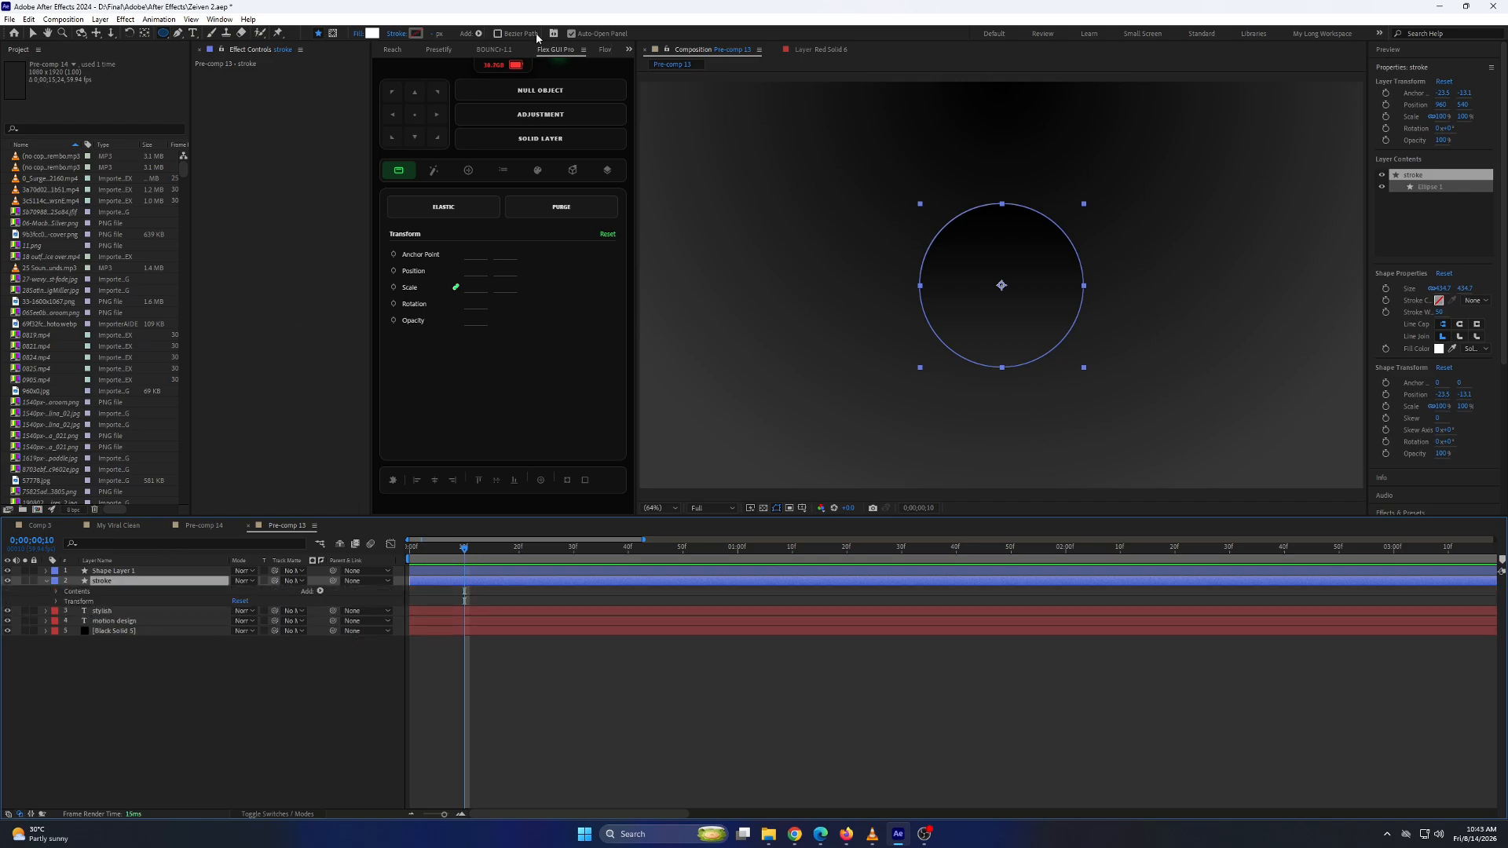
{"action": "left_click", "coordinate": [358, 35]}
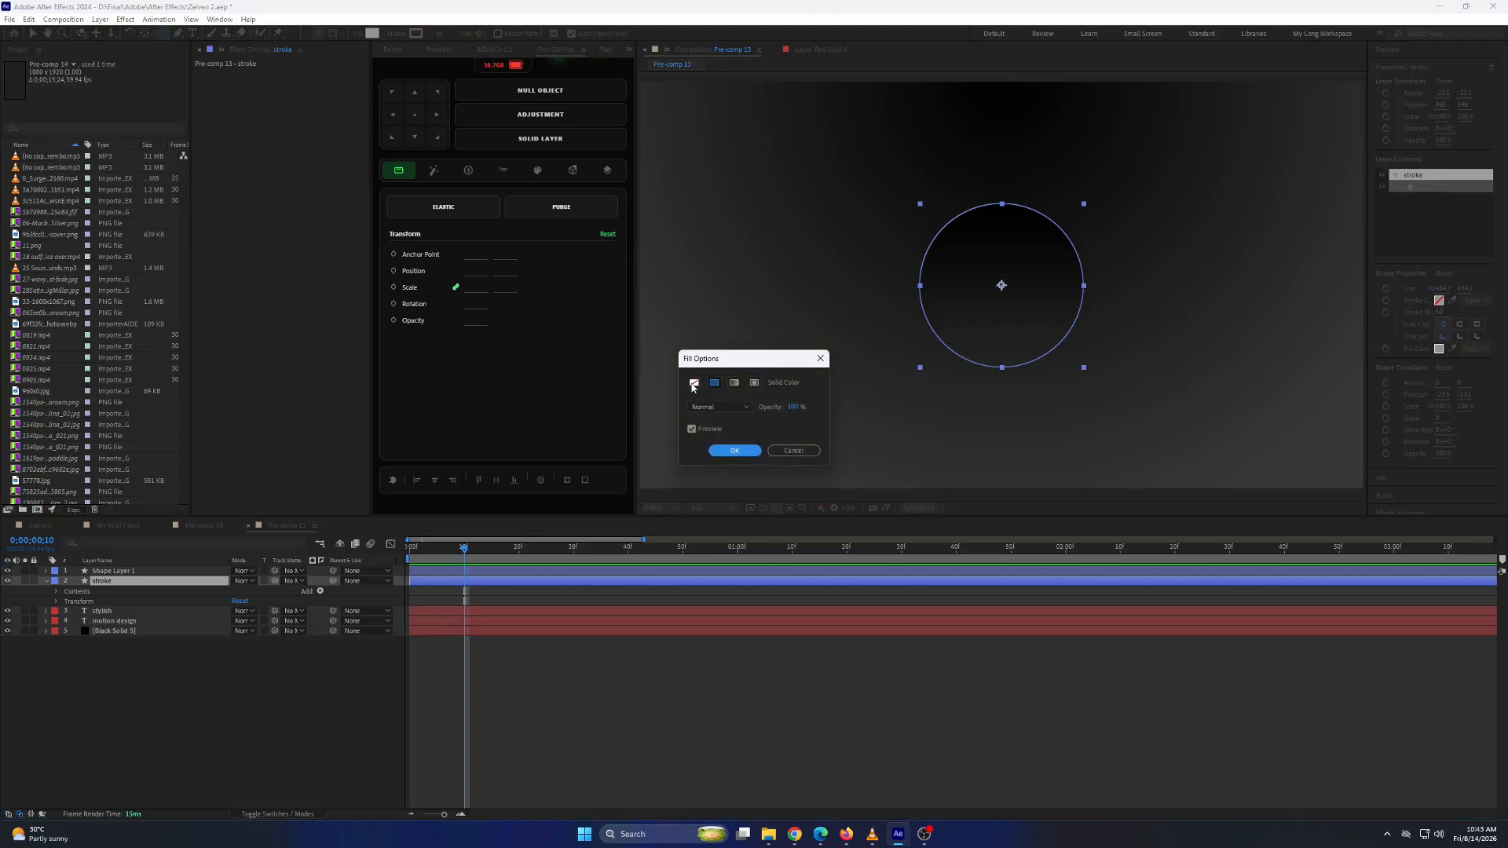
{"action": "left_click", "coordinate": [693, 384]}
{"action": "left_click", "coordinate": [734, 450]}
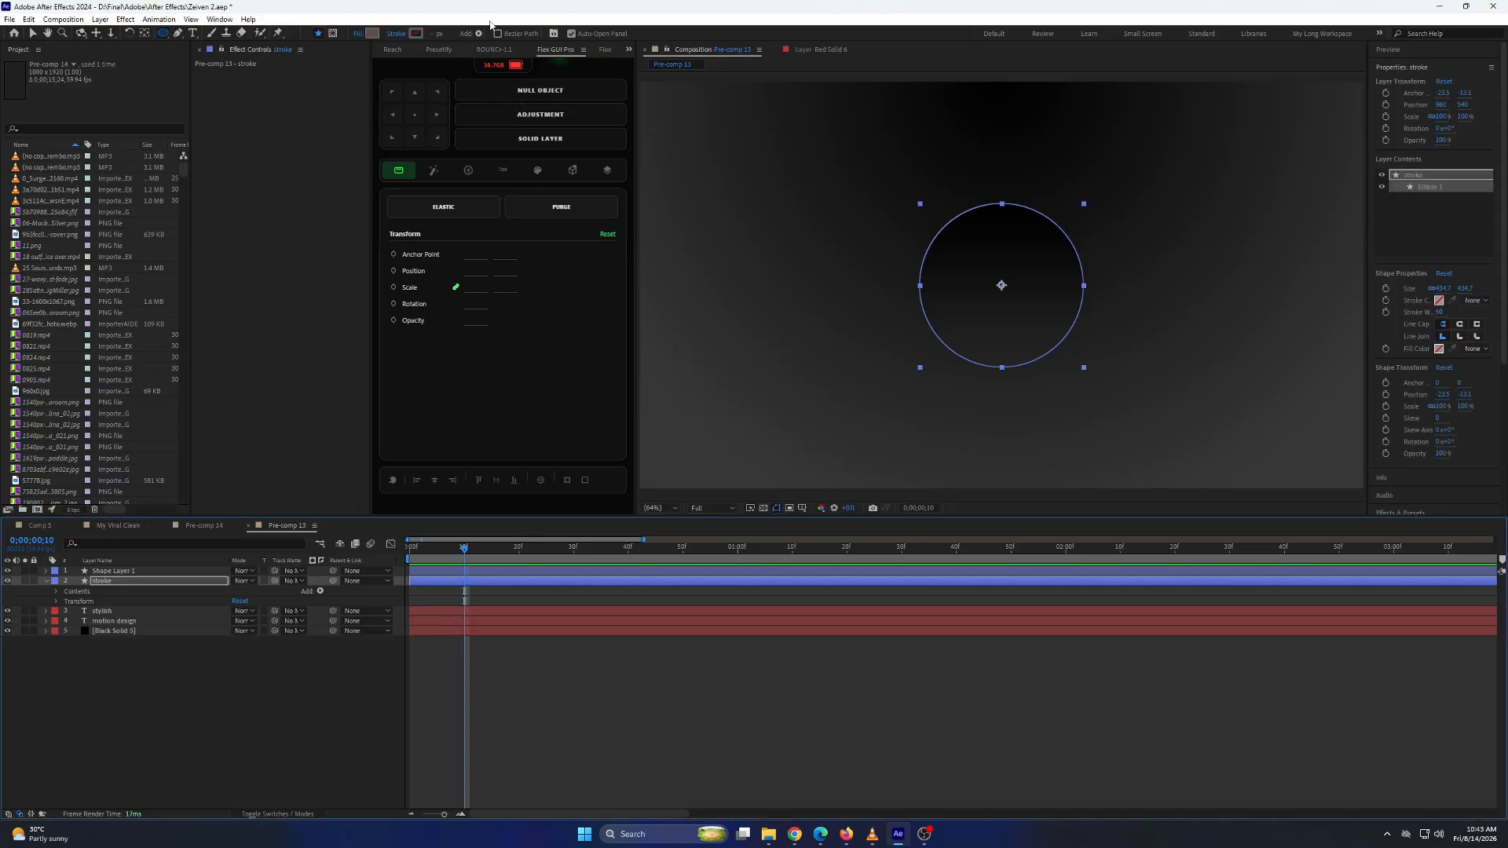
Give the "stroke" circle a linear gradient stroke and angle it diagonally, green at the upper left to blue at the lower right.
{"action": "left_click", "coordinate": [404, 34]}
{"action": "left_click", "coordinate": [727, 385]}
{"action": "left_click", "coordinate": [734, 450]}
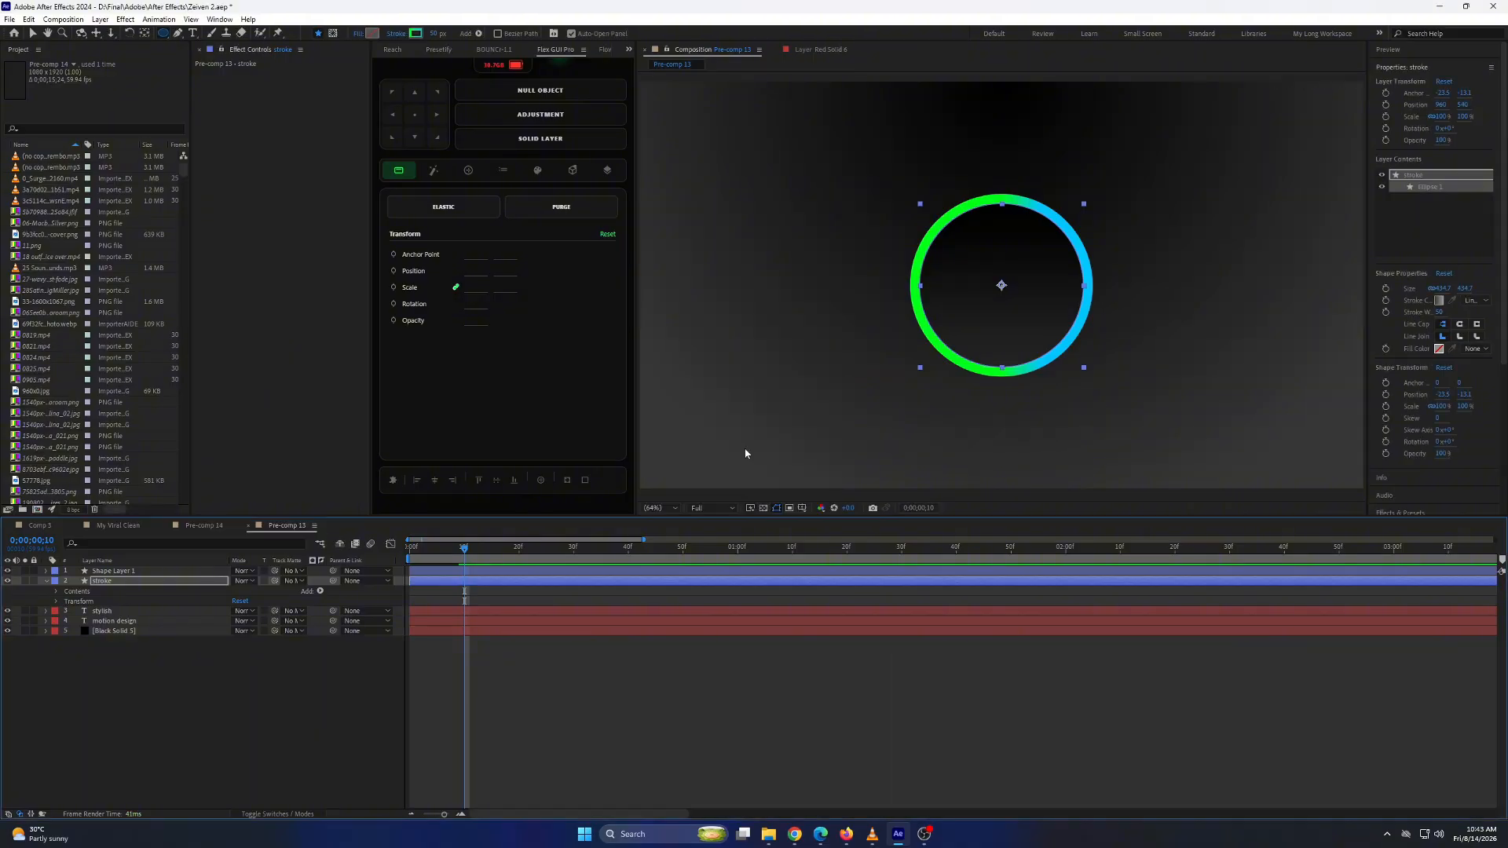
{"action": "left_click", "coordinate": [32, 33]}
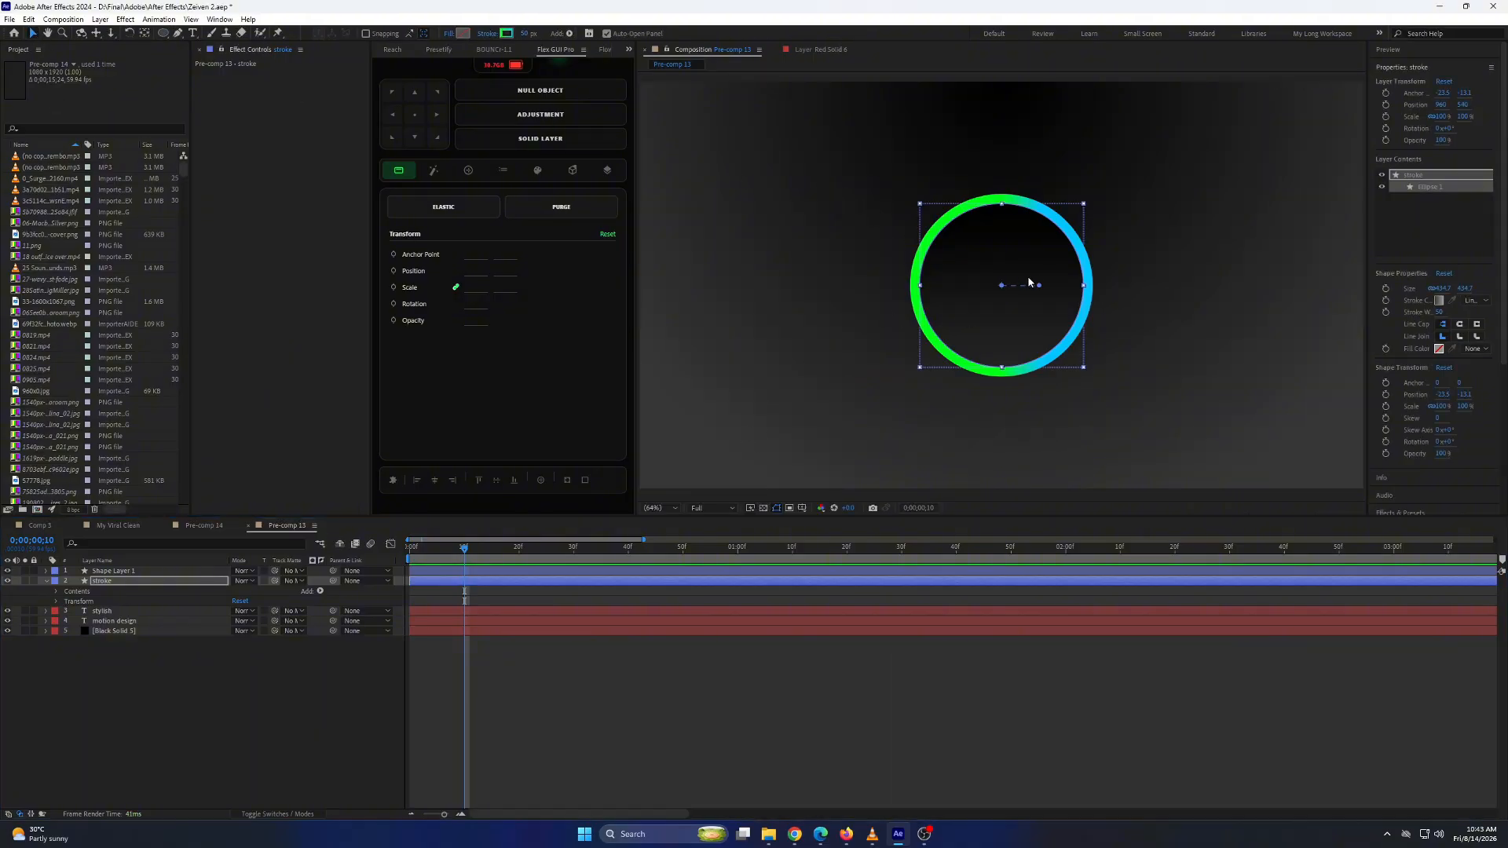
{"action": "left_click_drag", "start_coordinate": [1039, 288], "coordinate": [1069, 227]}
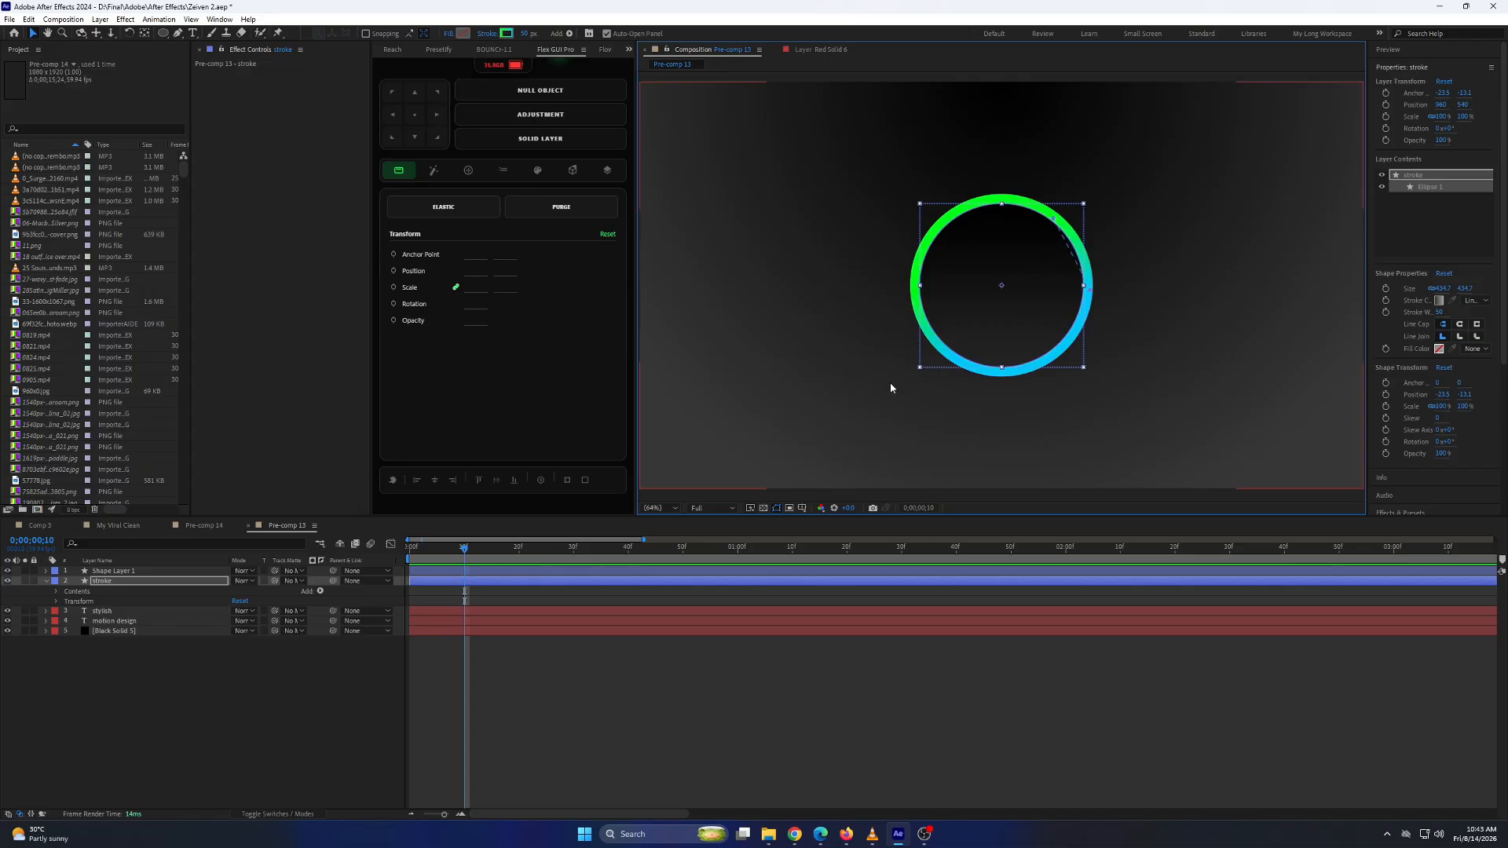
Try a 45 px stroke width on the gradient ring and return it to 50 px.
{"action": "left_click", "coordinate": [524, 35]}
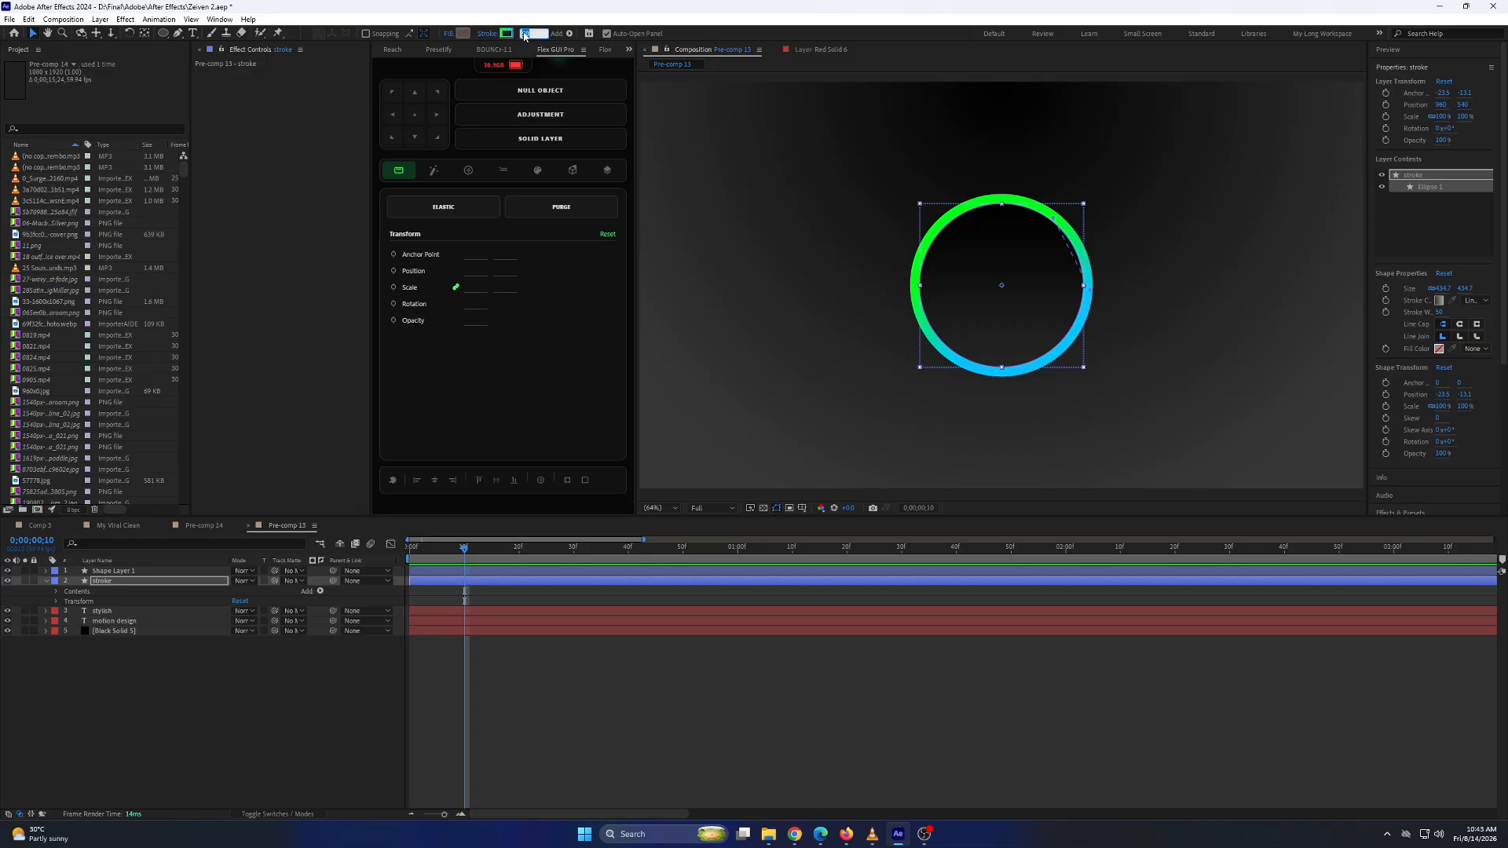
{"action": "type", "text": "45"}
{"action": "key", "text": "Return"}
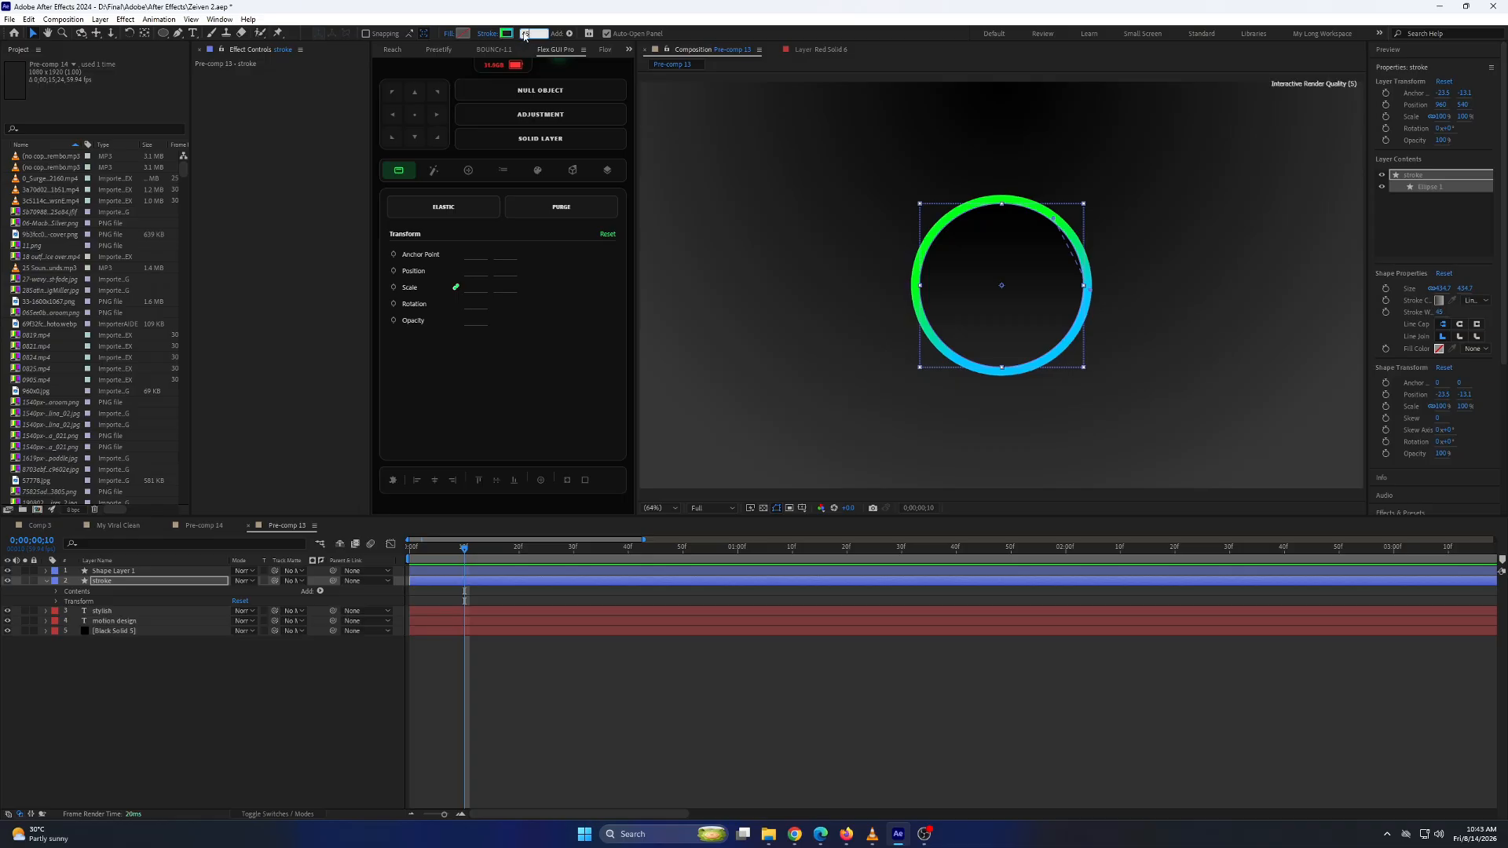
{"action": "key", "text": "Return"}
{"action": "left_click", "coordinate": [525, 33]}
{"action": "type", "text": "50"}
{"action": "key", "text": "Return"}
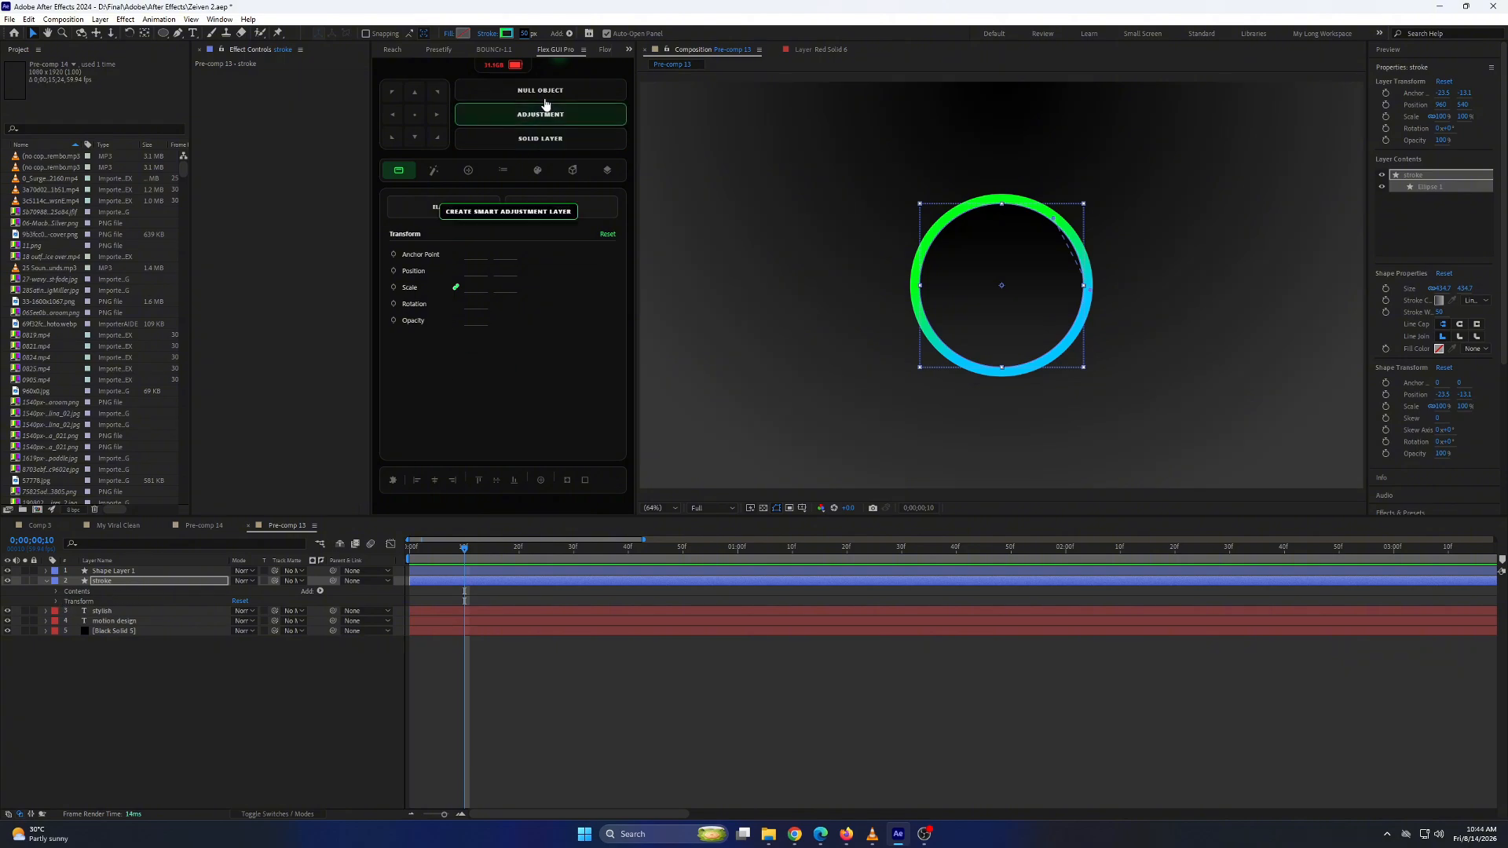
Add Trim Paths to the gradient ring and set its Start to 75%.
{"action": "left_click", "coordinate": [569, 33]}
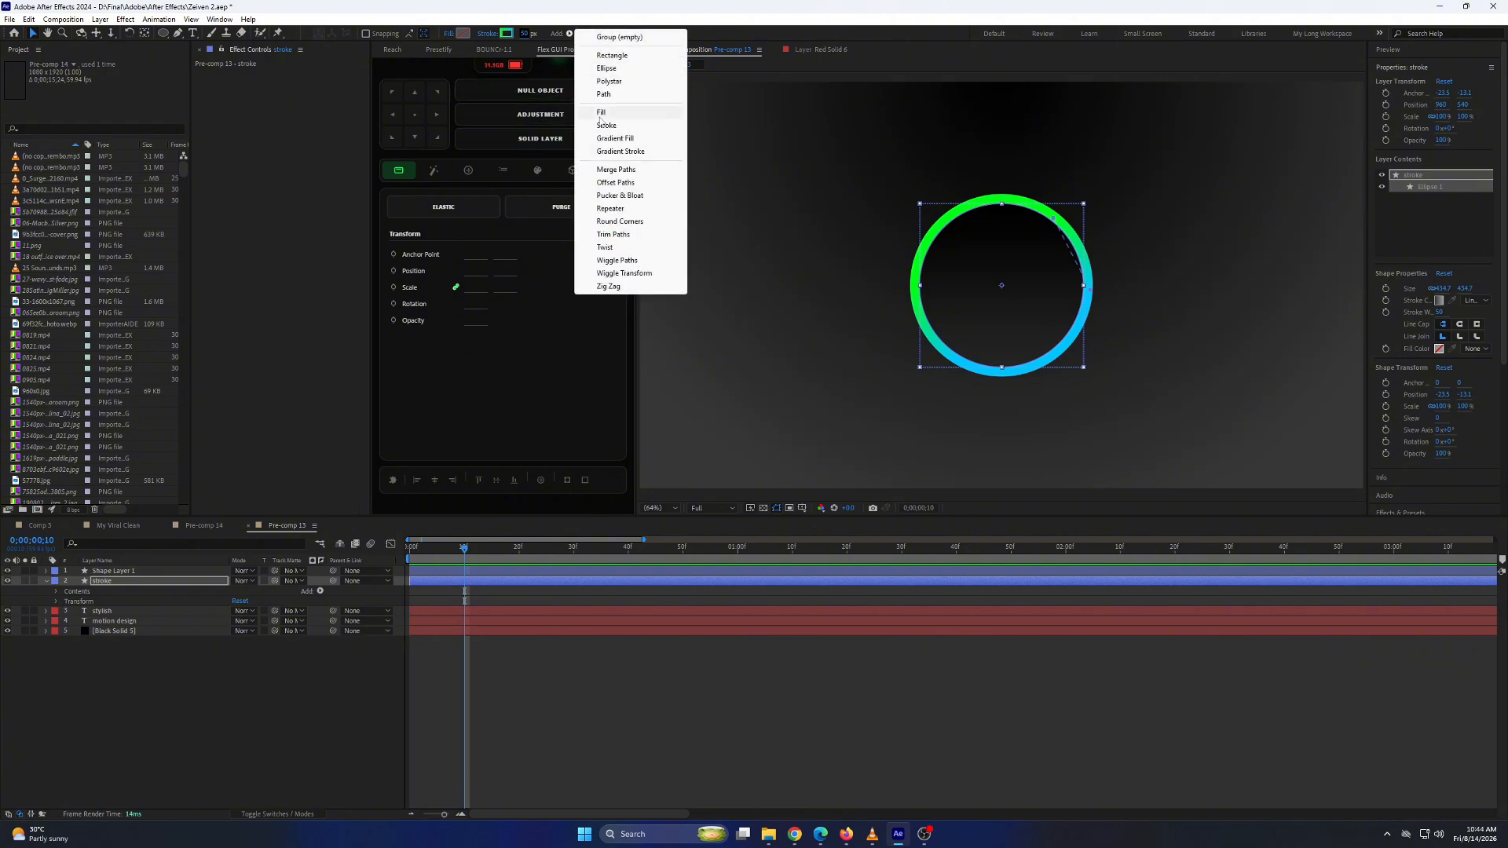
{"action": "left_click", "coordinate": [615, 234]}
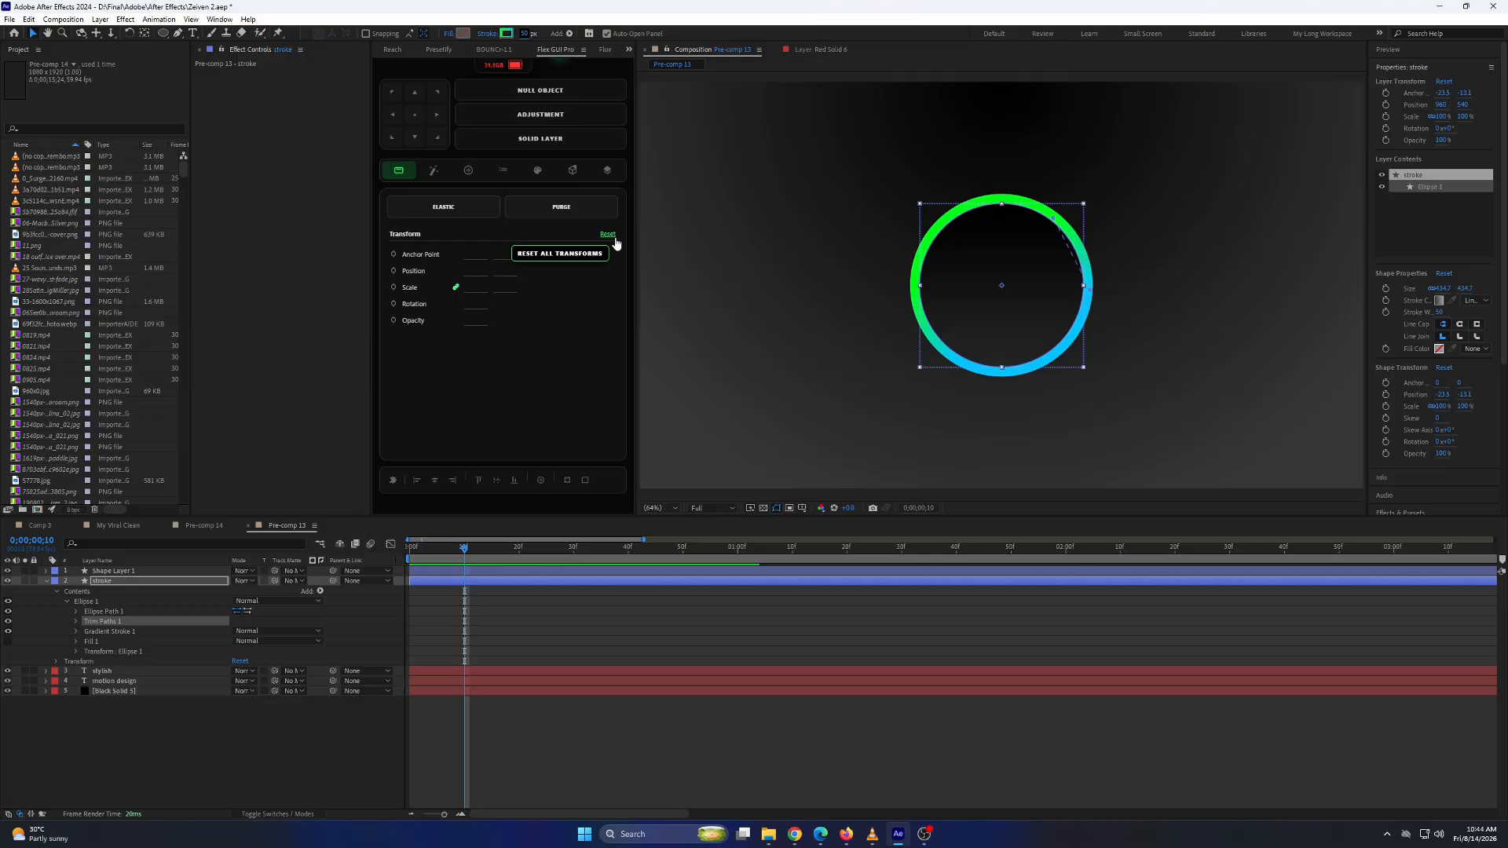
{"action": "left_click", "coordinate": [77, 622]}
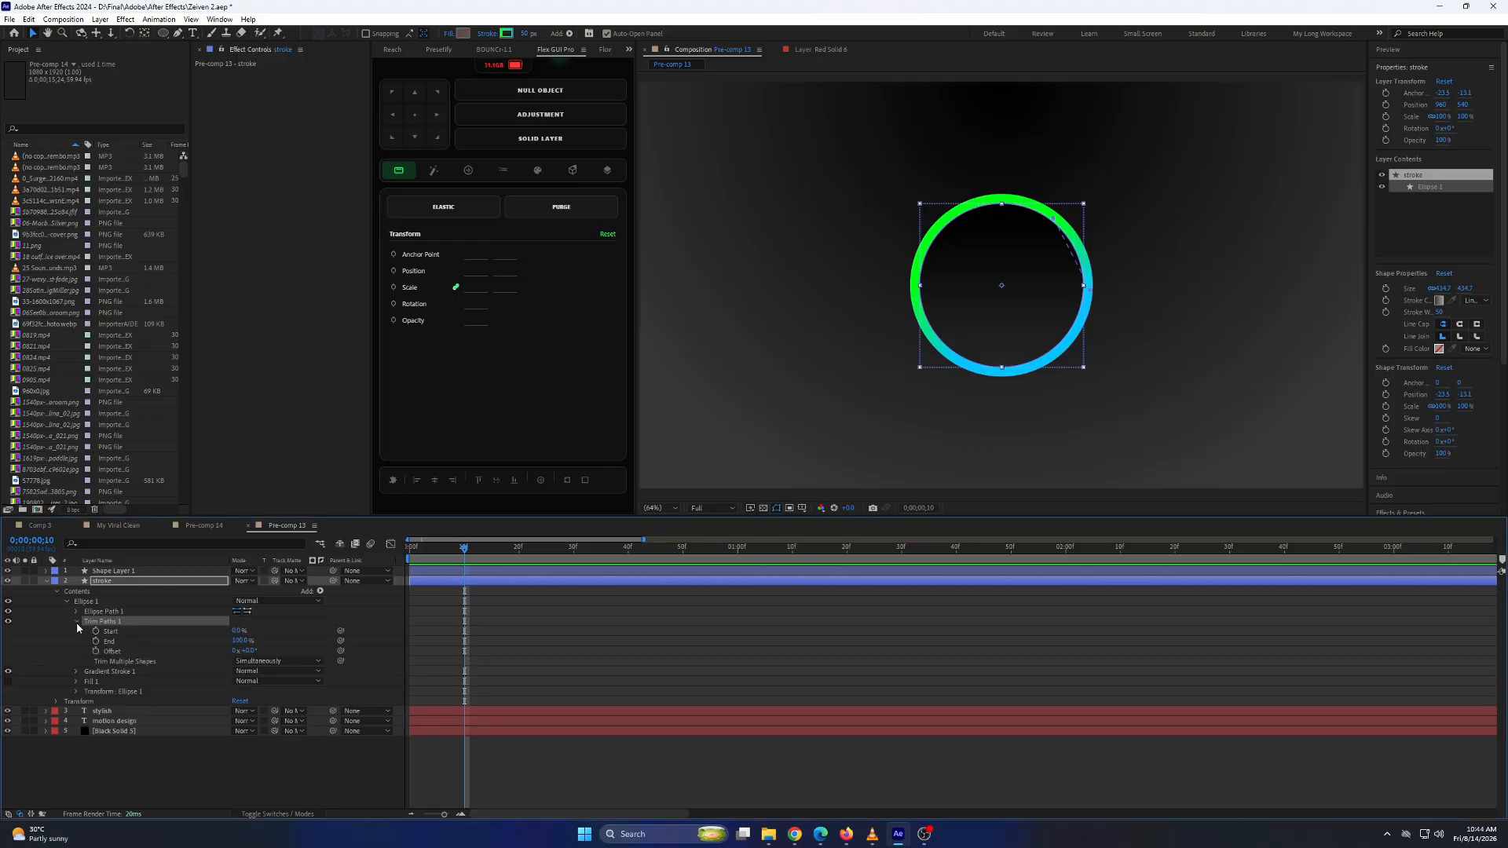
{"action": "left_click", "coordinate": [240, 631]}
{"action": "type", "text": "75"}
{"action": "key", "text": "Return"}
{"action": "key", "text": "3"}
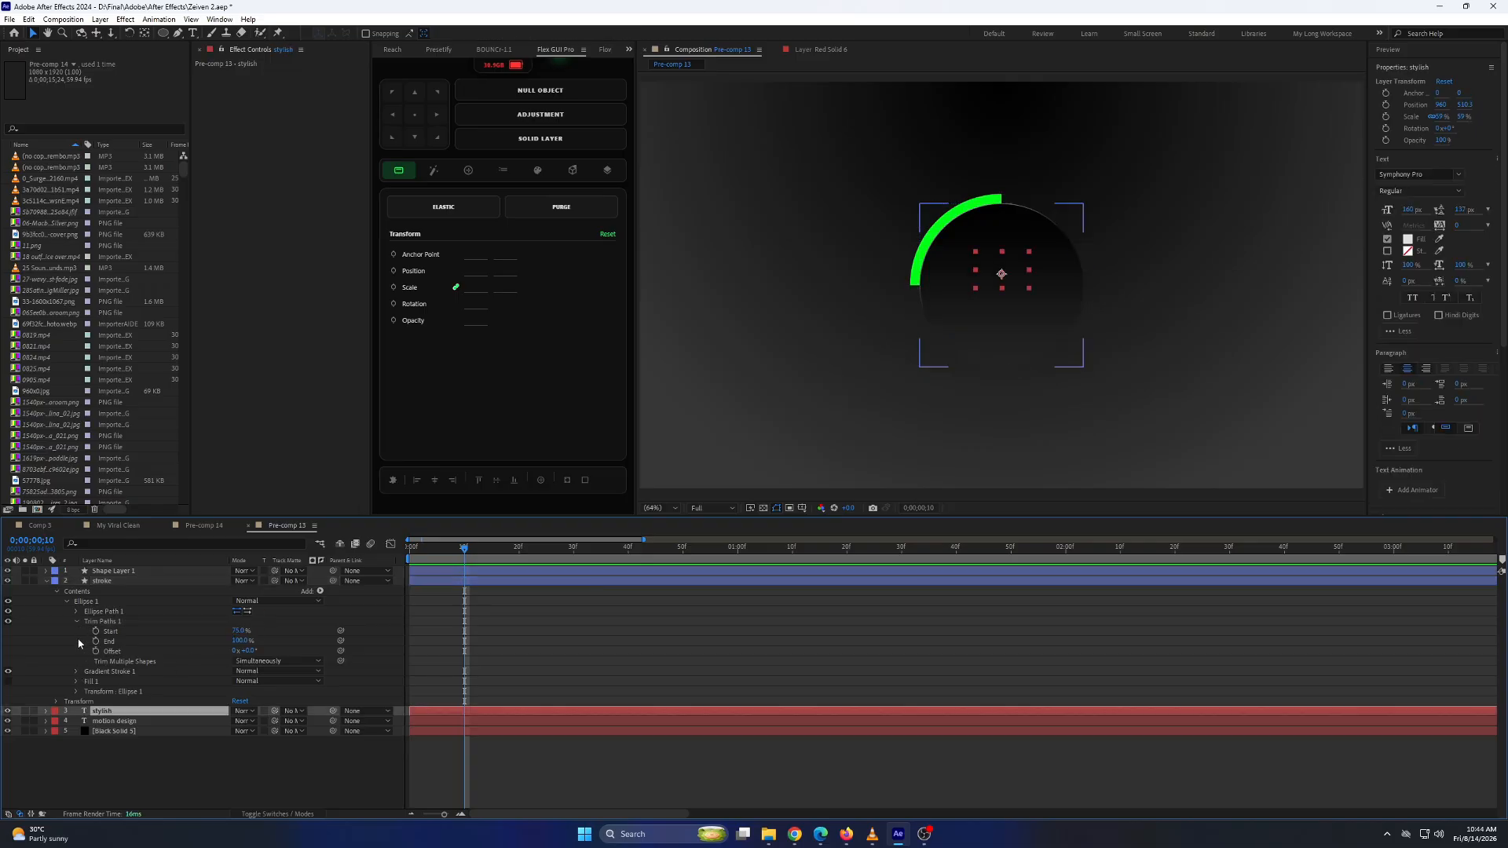
{"action": "left_click", "coordinate": [76, 691]}
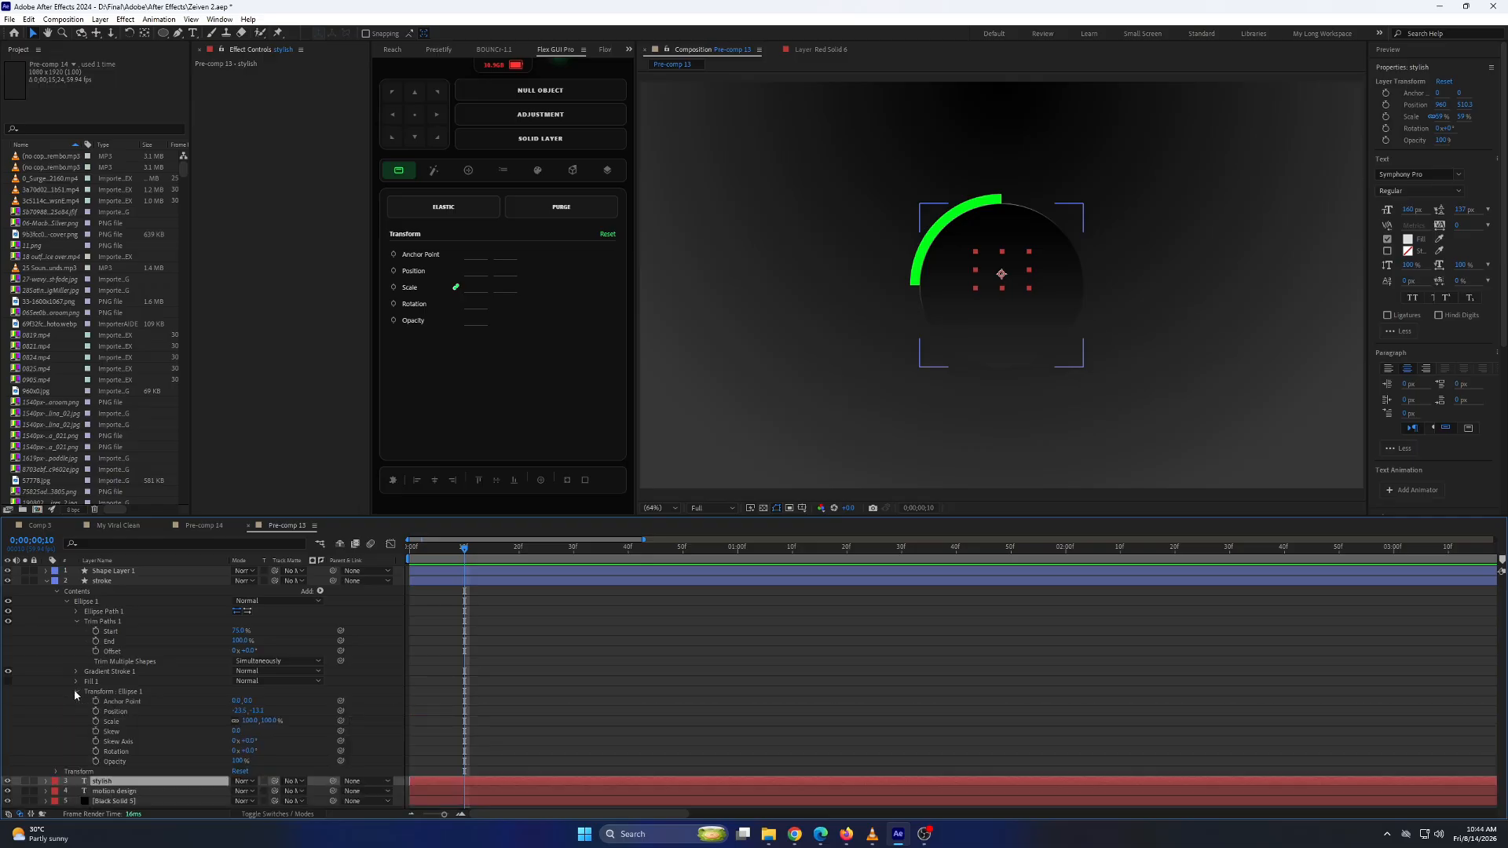
{"action": "left_click", "coordinate": [76, 691]}
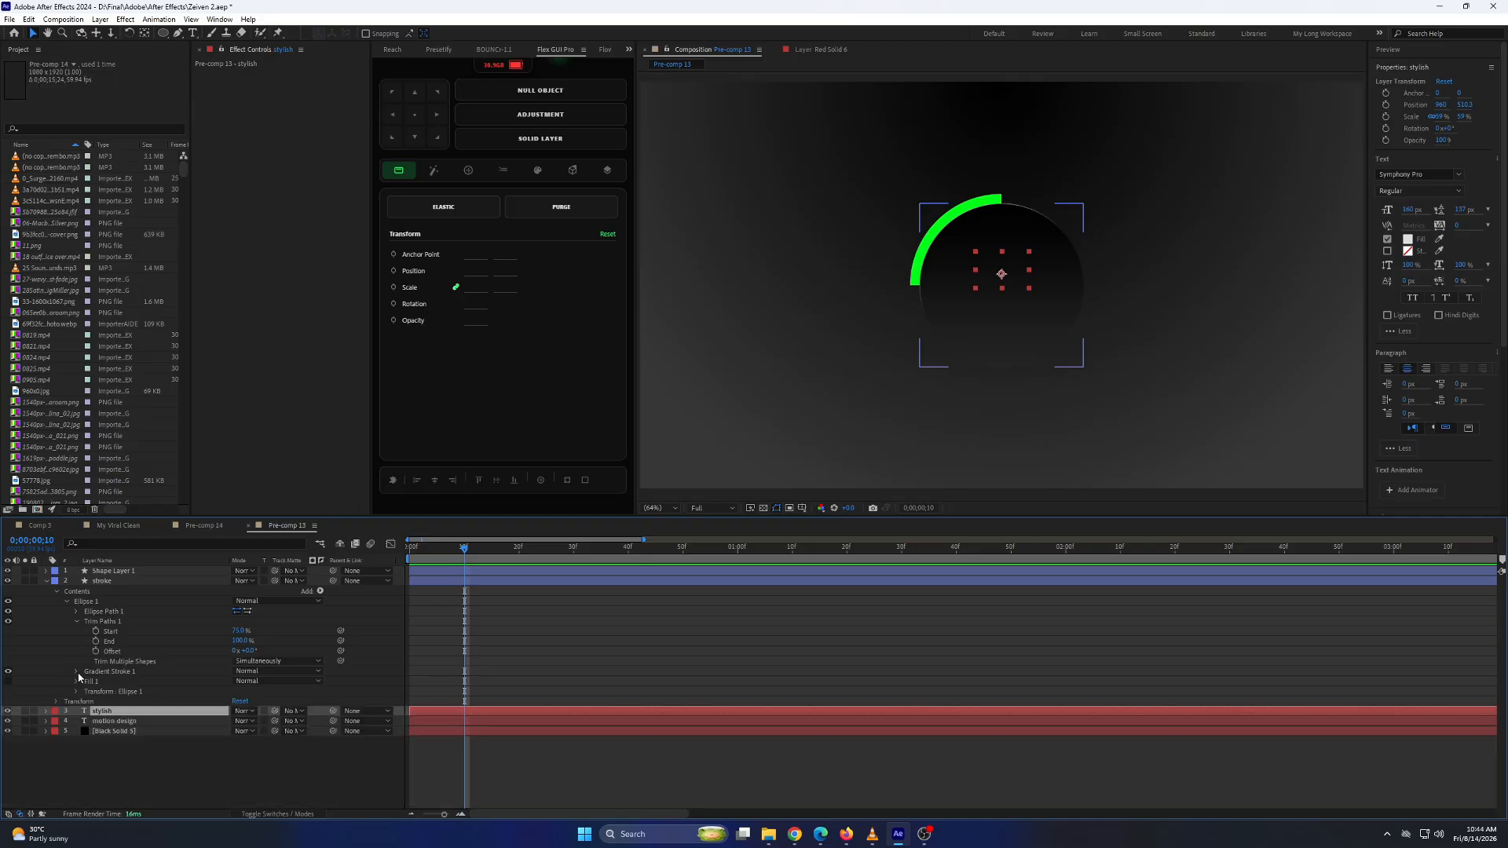
Taper the ring's gradient stroke with both Start Length and End Length set to 100%.
{"action": "left_click", "coordinate": [77, 672]}
{"action": "scroll", "coordinate": [141, 714], "scroll_direction": "down", "scroll_amount": 3}
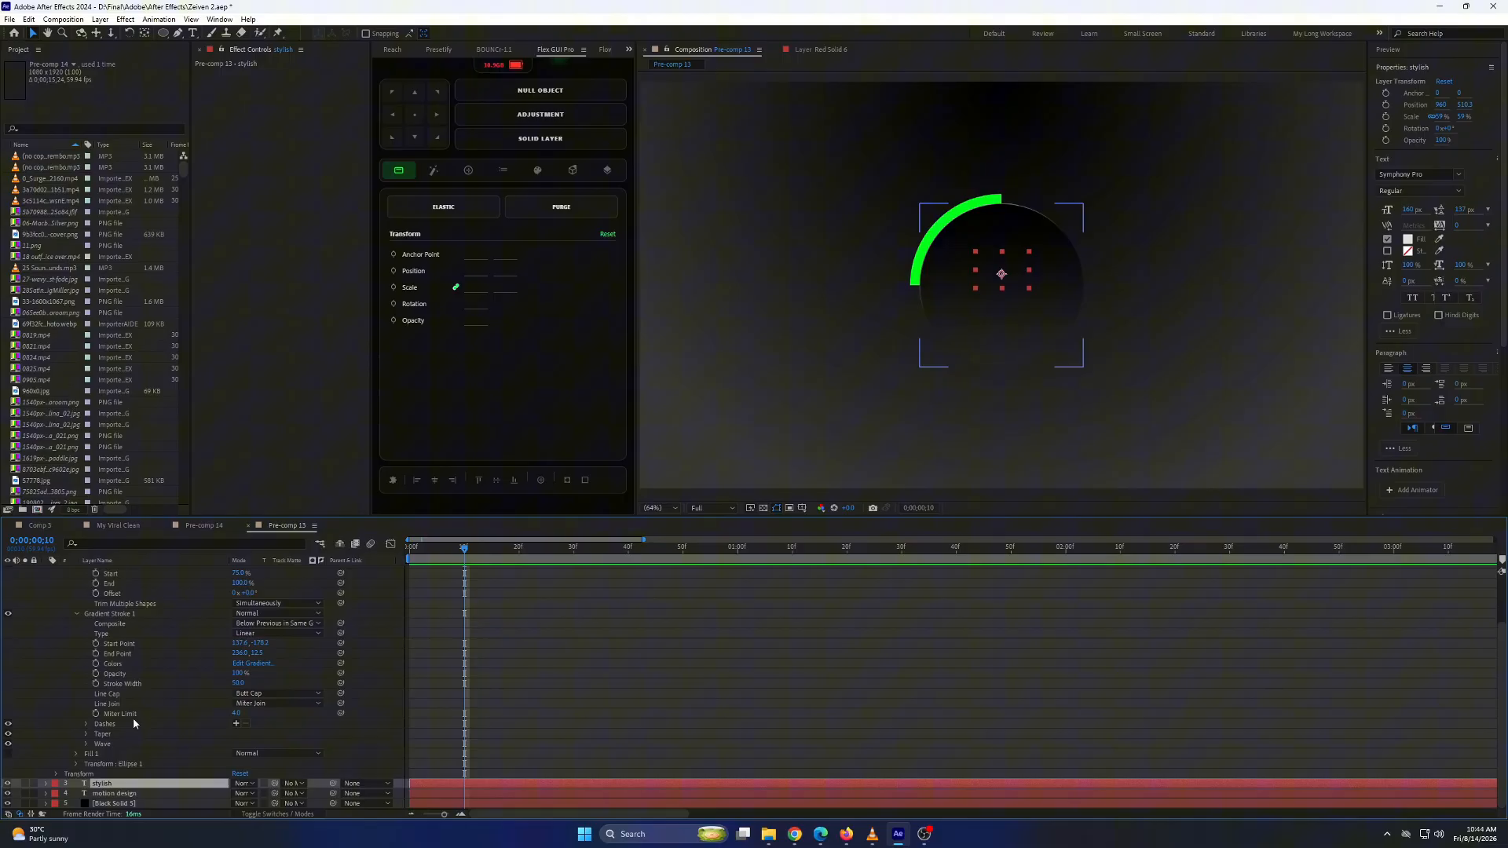
{"action": "left_click", "coordinate": [86, 734]}
{"action": "mouse_move", "coordinate": [232, 755]}
{"action": "left_mouse_down"}
{"action": "mouse_move", "coordinate": [269, 771]}
{"action": "mouse_move", "coordinate": [501, 760]}
{"action": "left_mouse_up"}
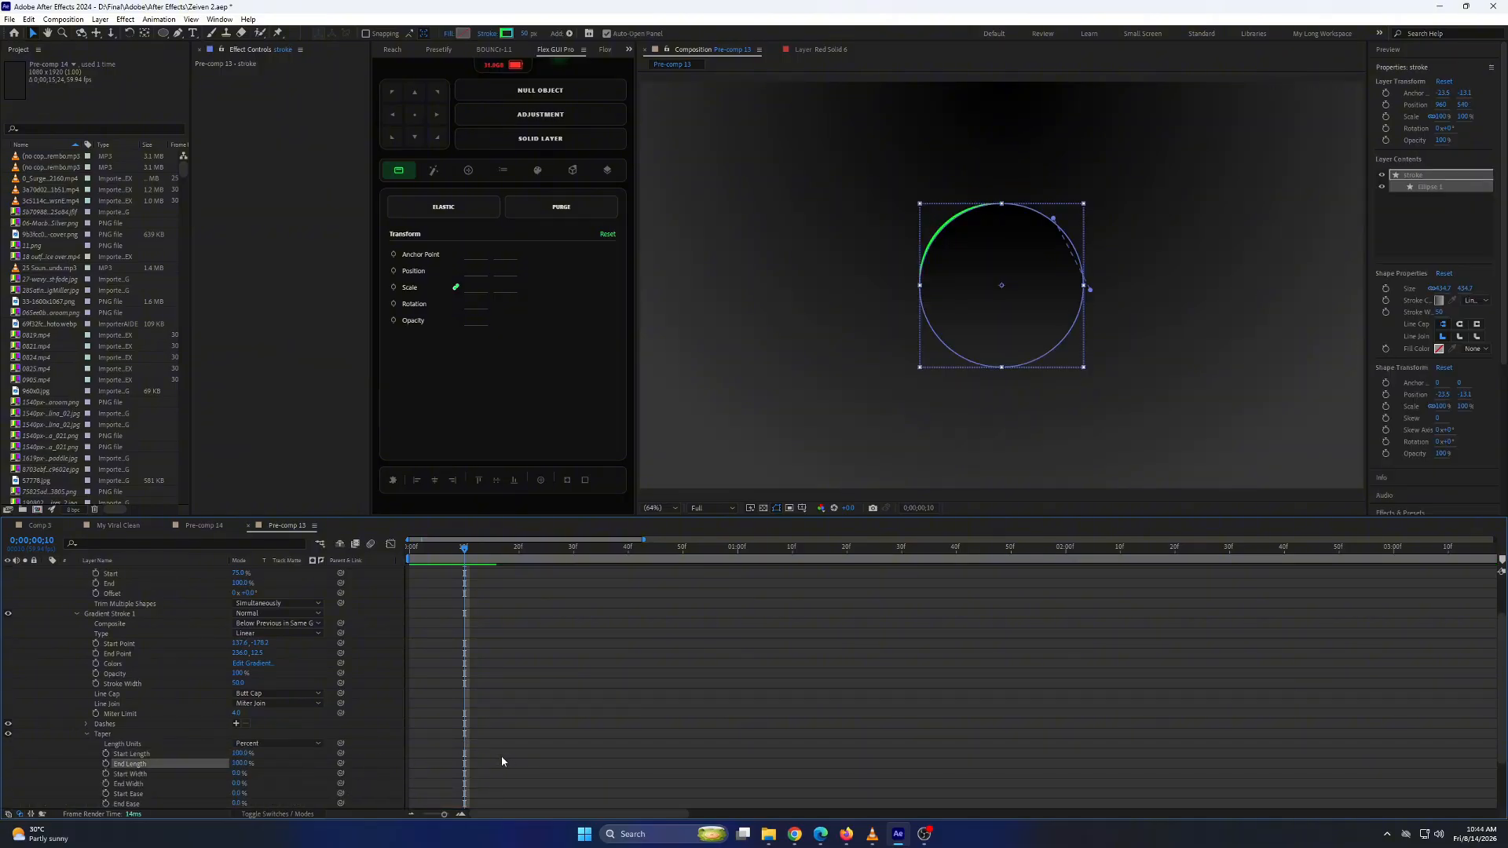
{"action": "left_click", "coordinate": [275, 718]}
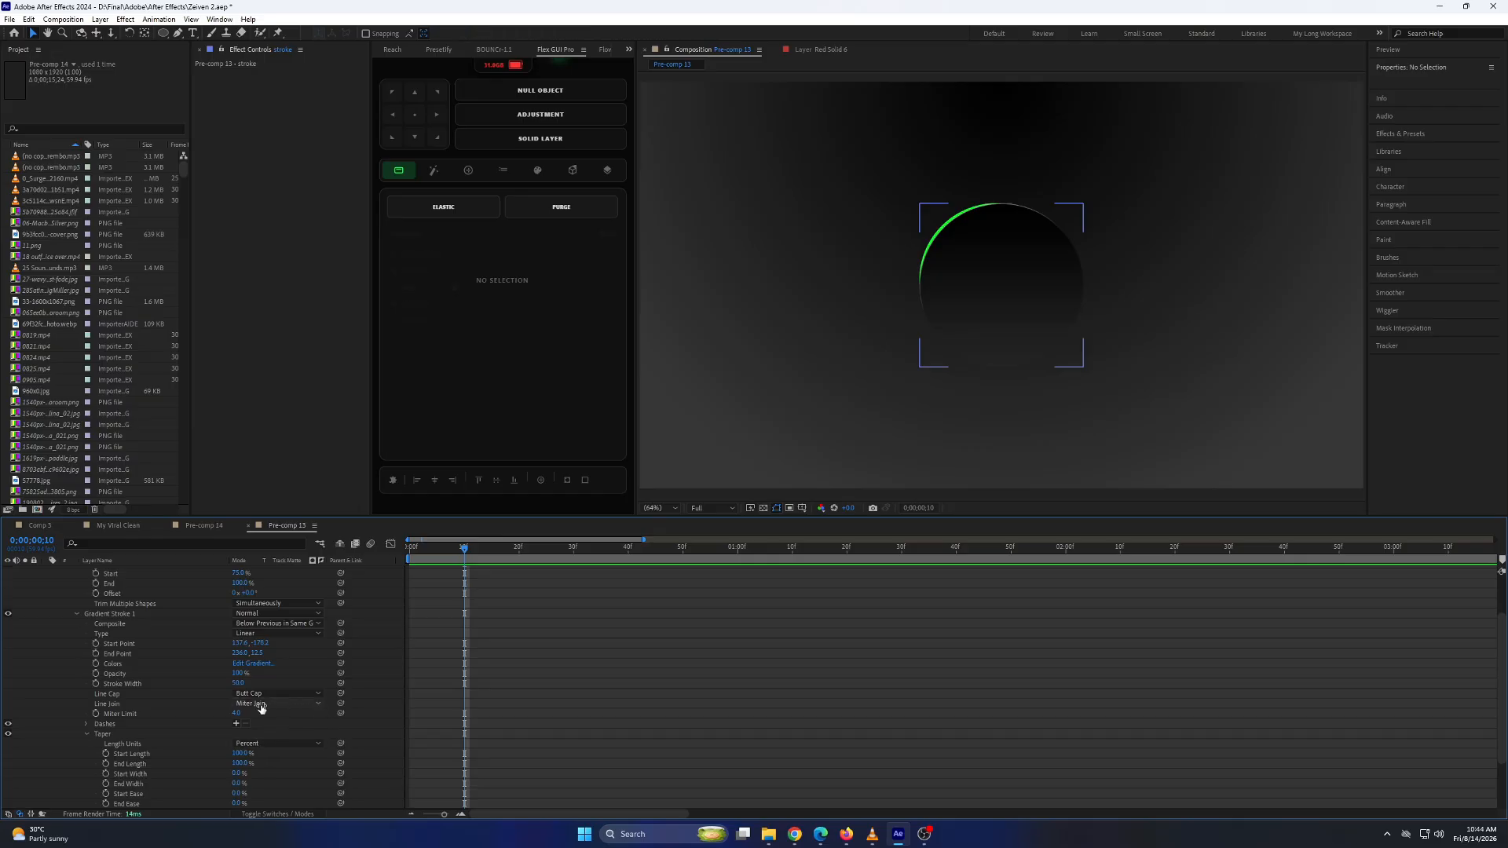
{"action": "key", "text": "space"}
{"action": "key", "text": "space"}
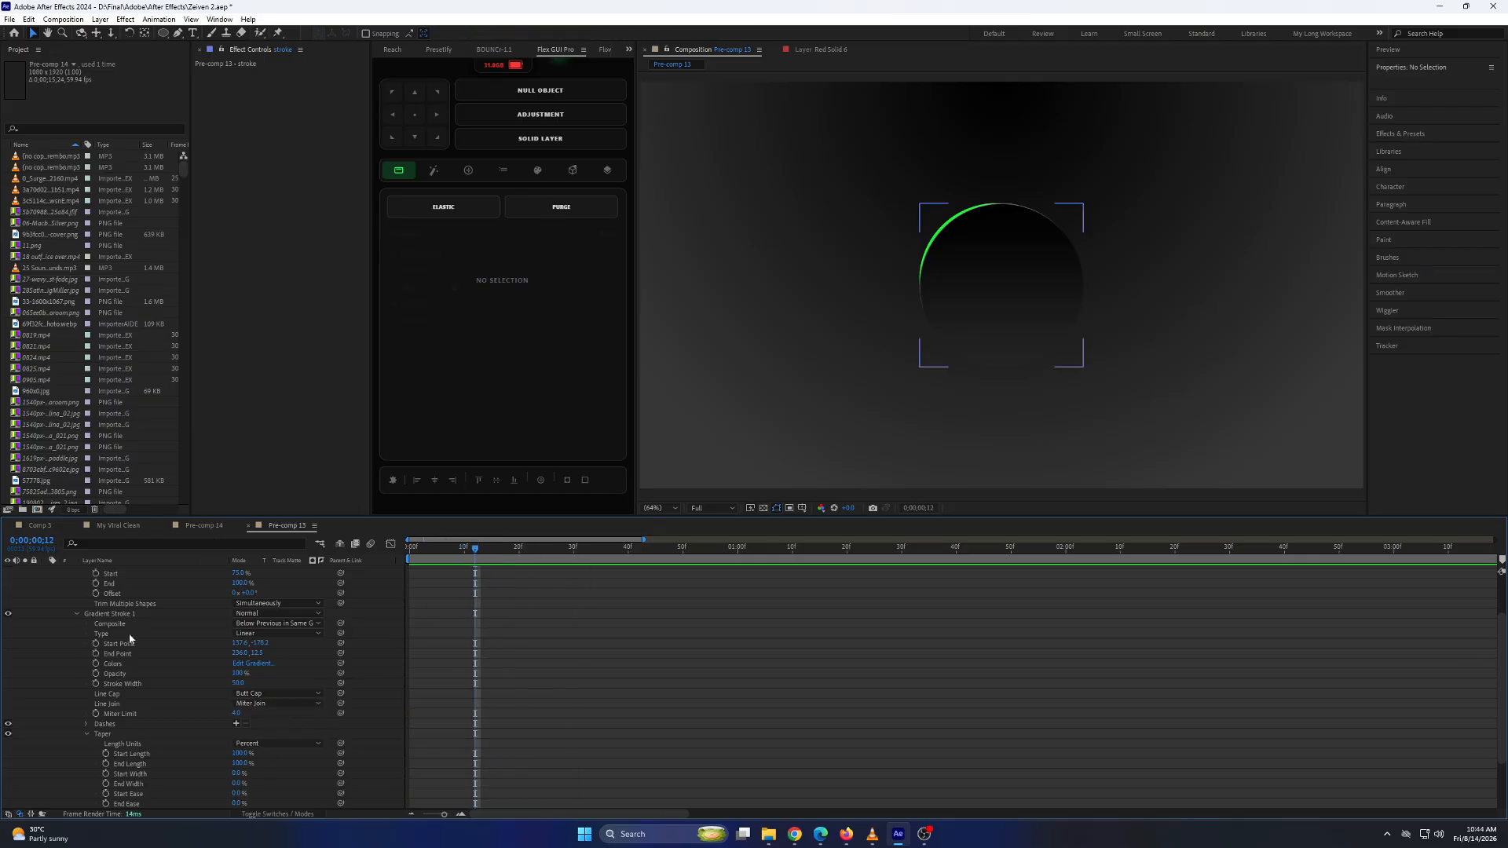
Set the Bevel and Emboss highlight color of the dark circle on "Shape Layer 1" to a light green.
{"action": "scroll", "coordinate": [118, 628], "scroll_direction": "up", "scroll_amount": 2}
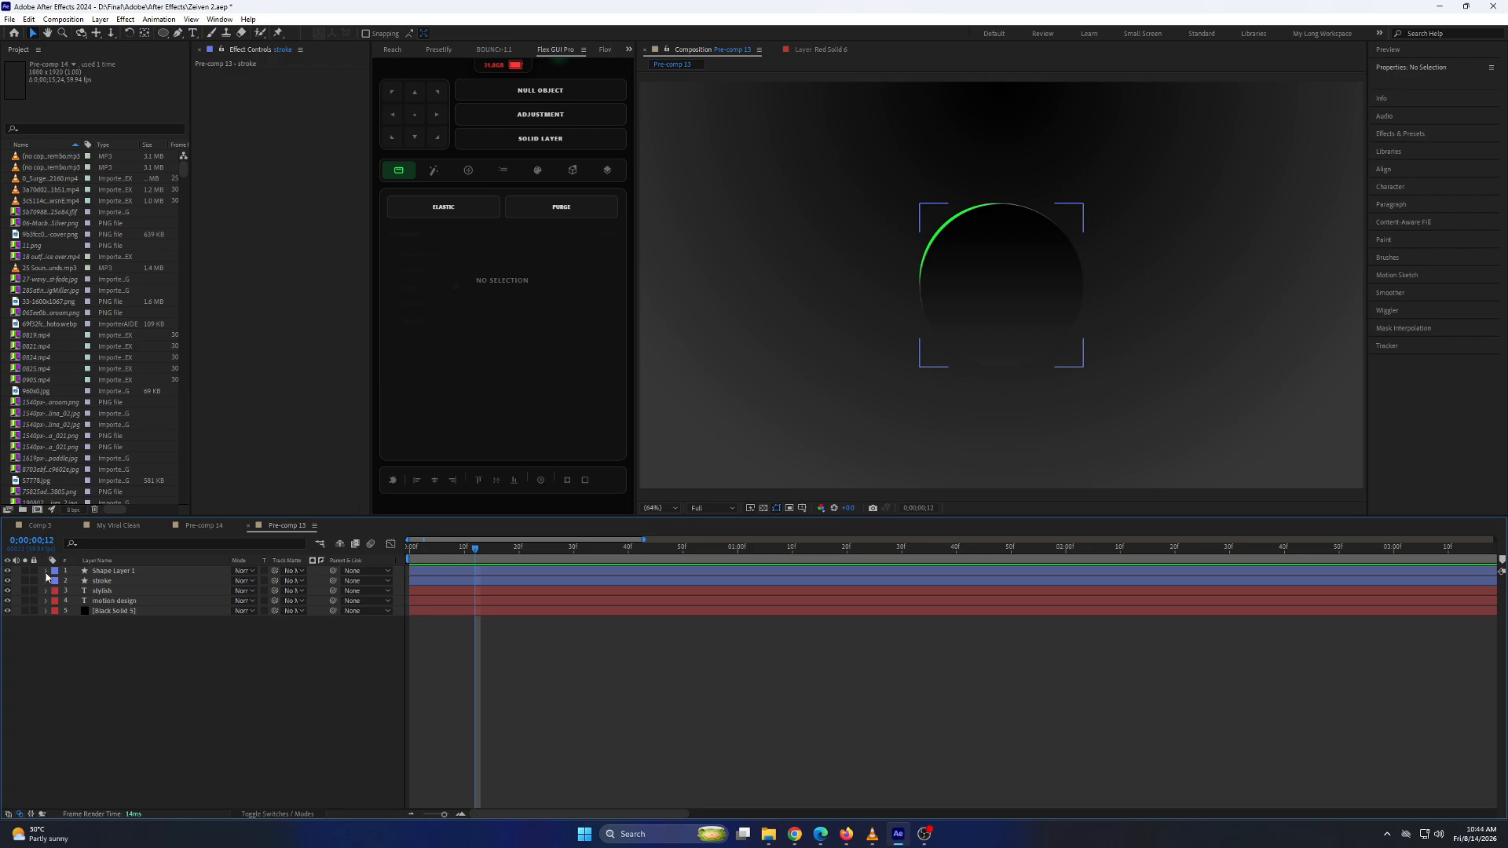
{"action": "left_click", "coordinate": [45, 572]}
{"action": "left_click", "coordinate": [56, 601]}
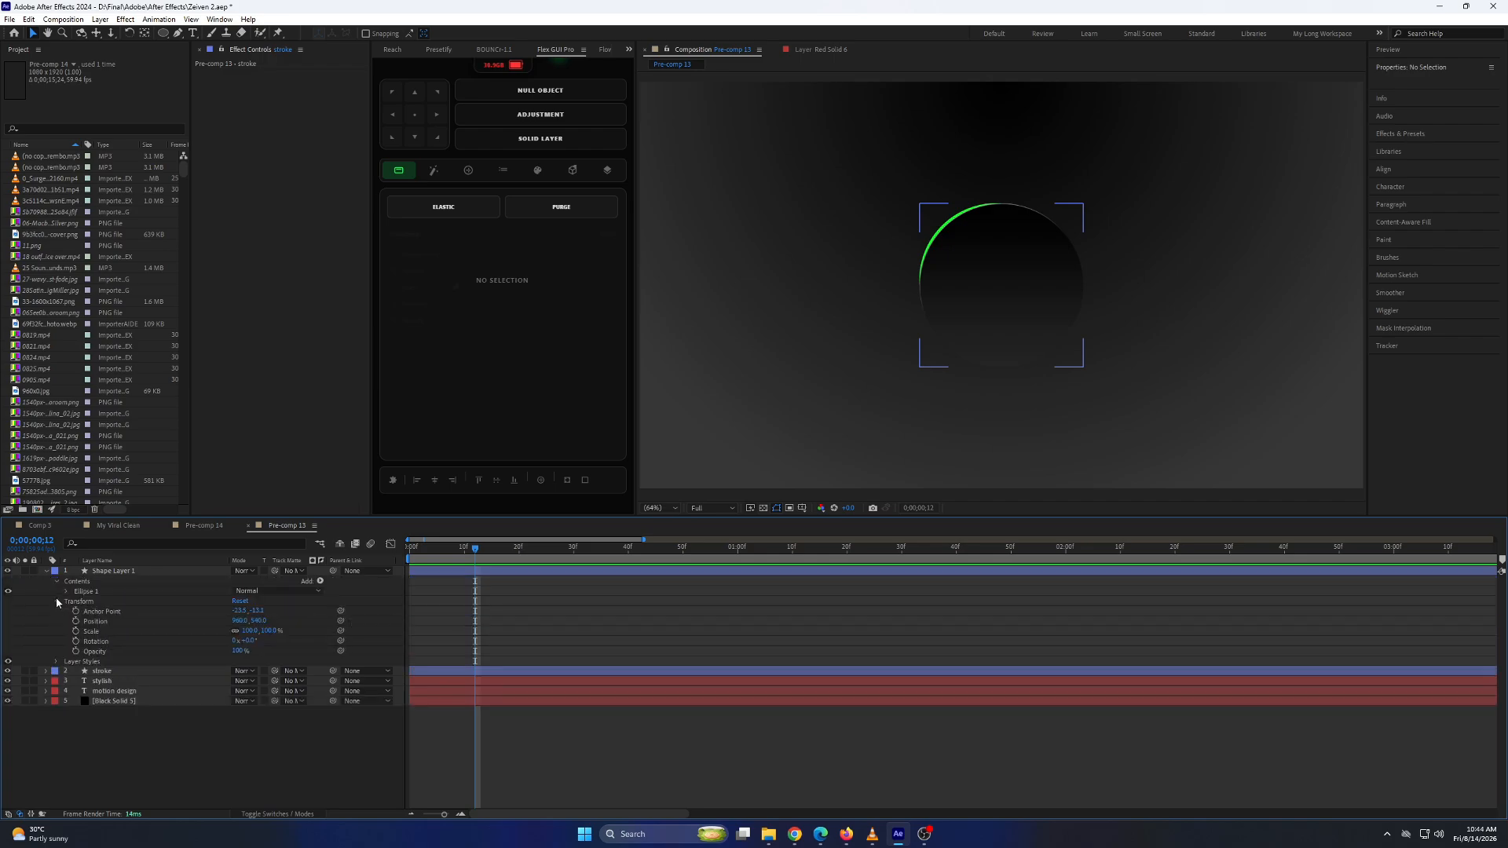
{"action": "left_click", "coordinate": [57, 600]}
{"action": "left_click", "coordinate": [57, 611]}
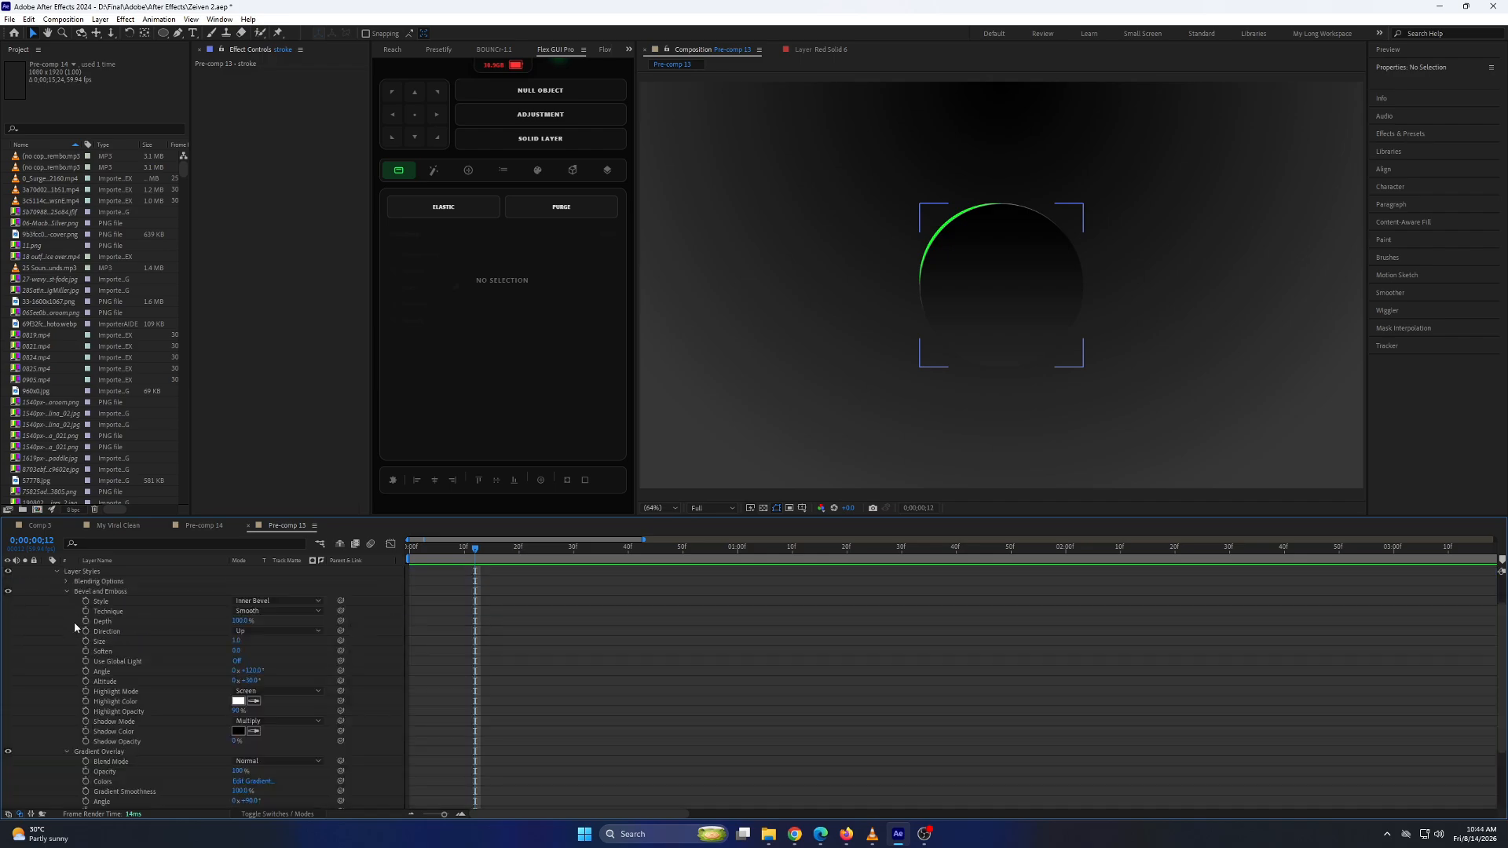
{"action": "left_click", "coordinate": [236, 700]}
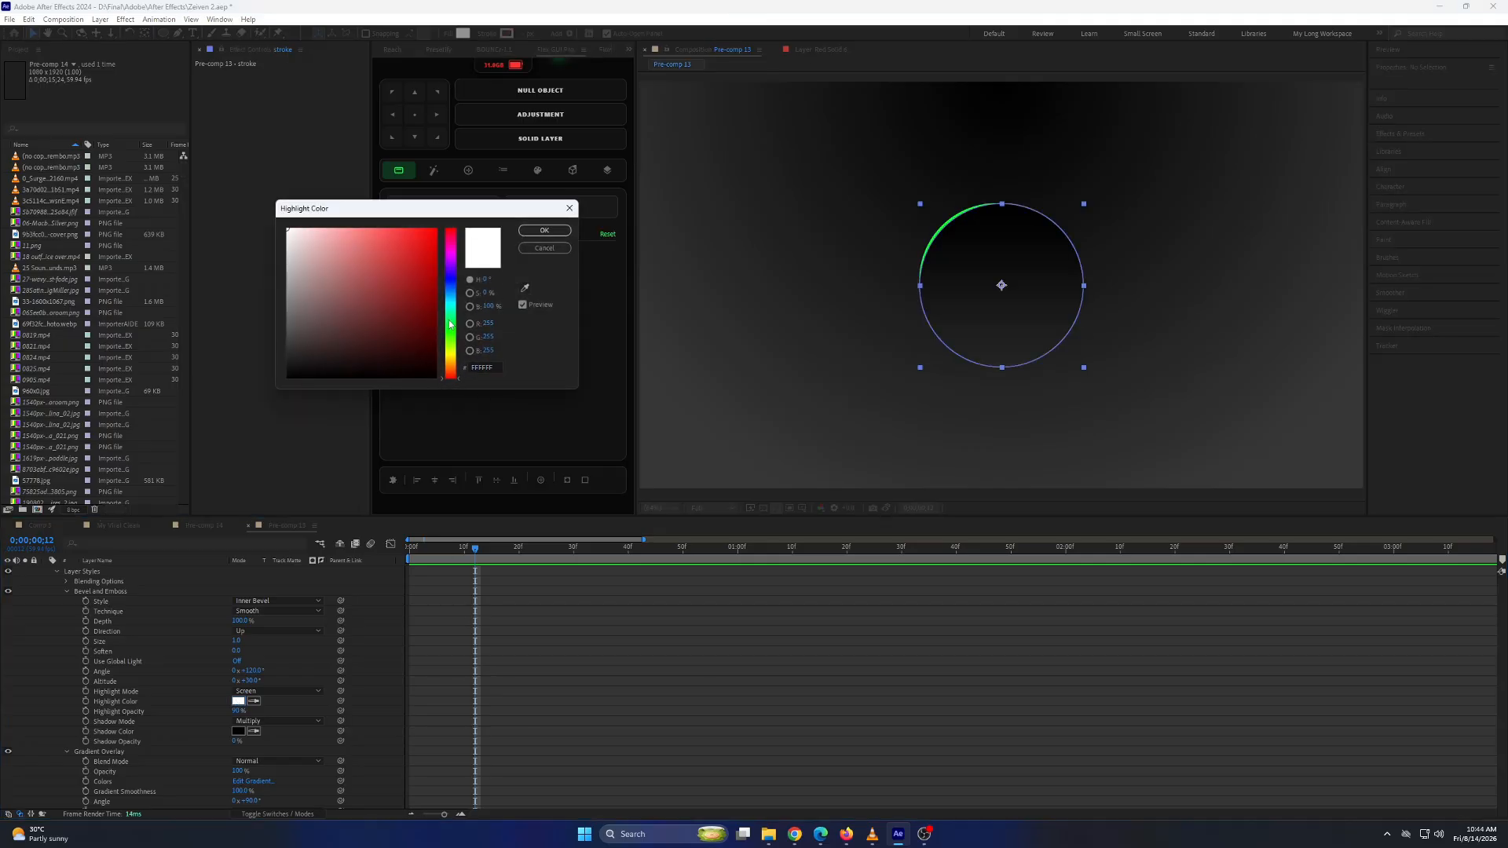
{"action": "left_click", "coordinate": [450, 324]}
{"action": "left_click_drag", "start_coordinate": [428, 303], "coordinate": [376, 226]}
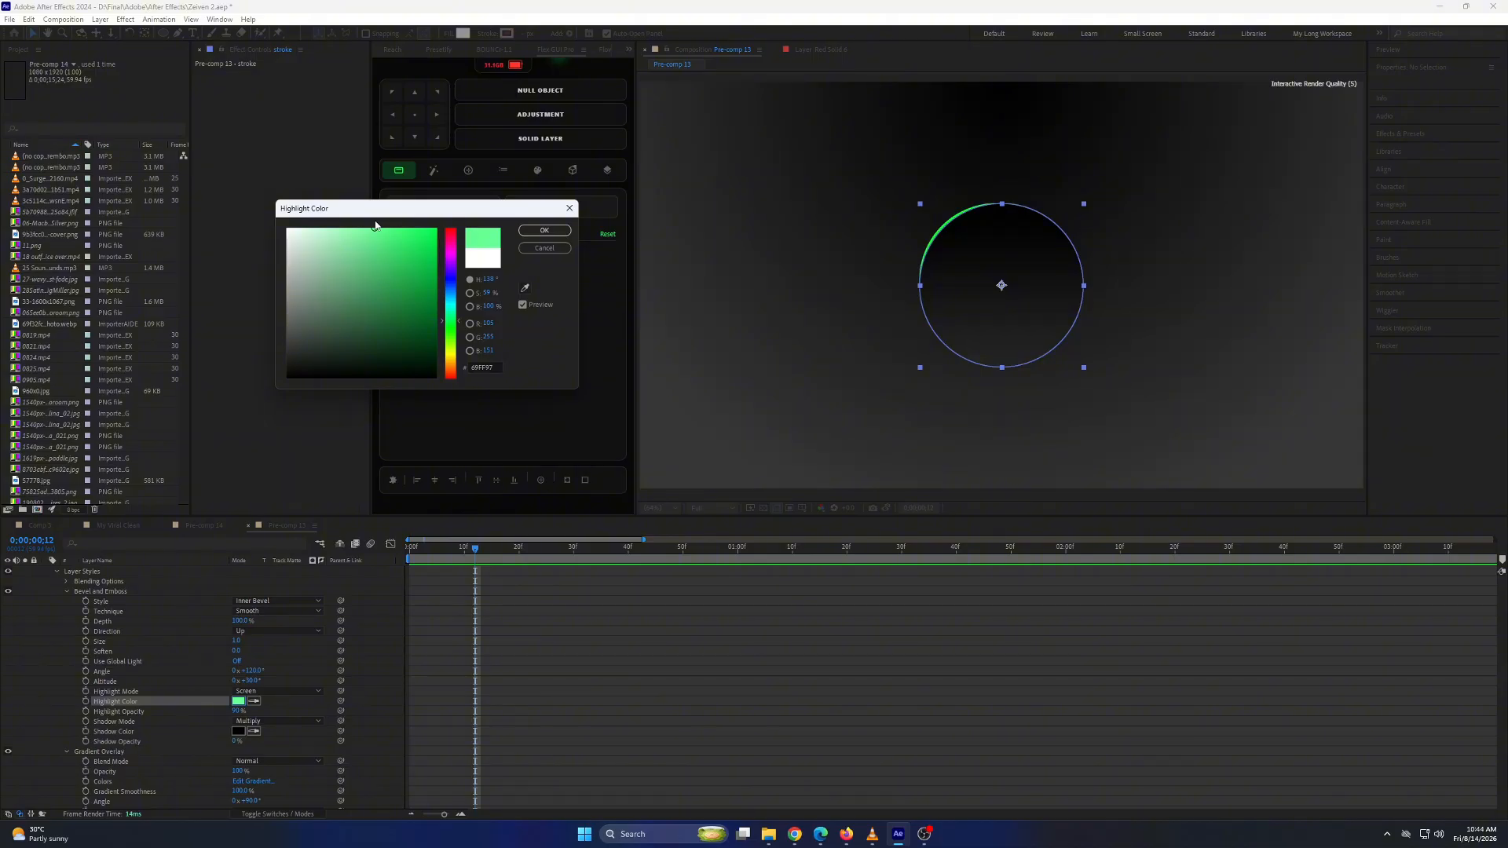
{"action": "left_click", "coordinate": [521, 233]}
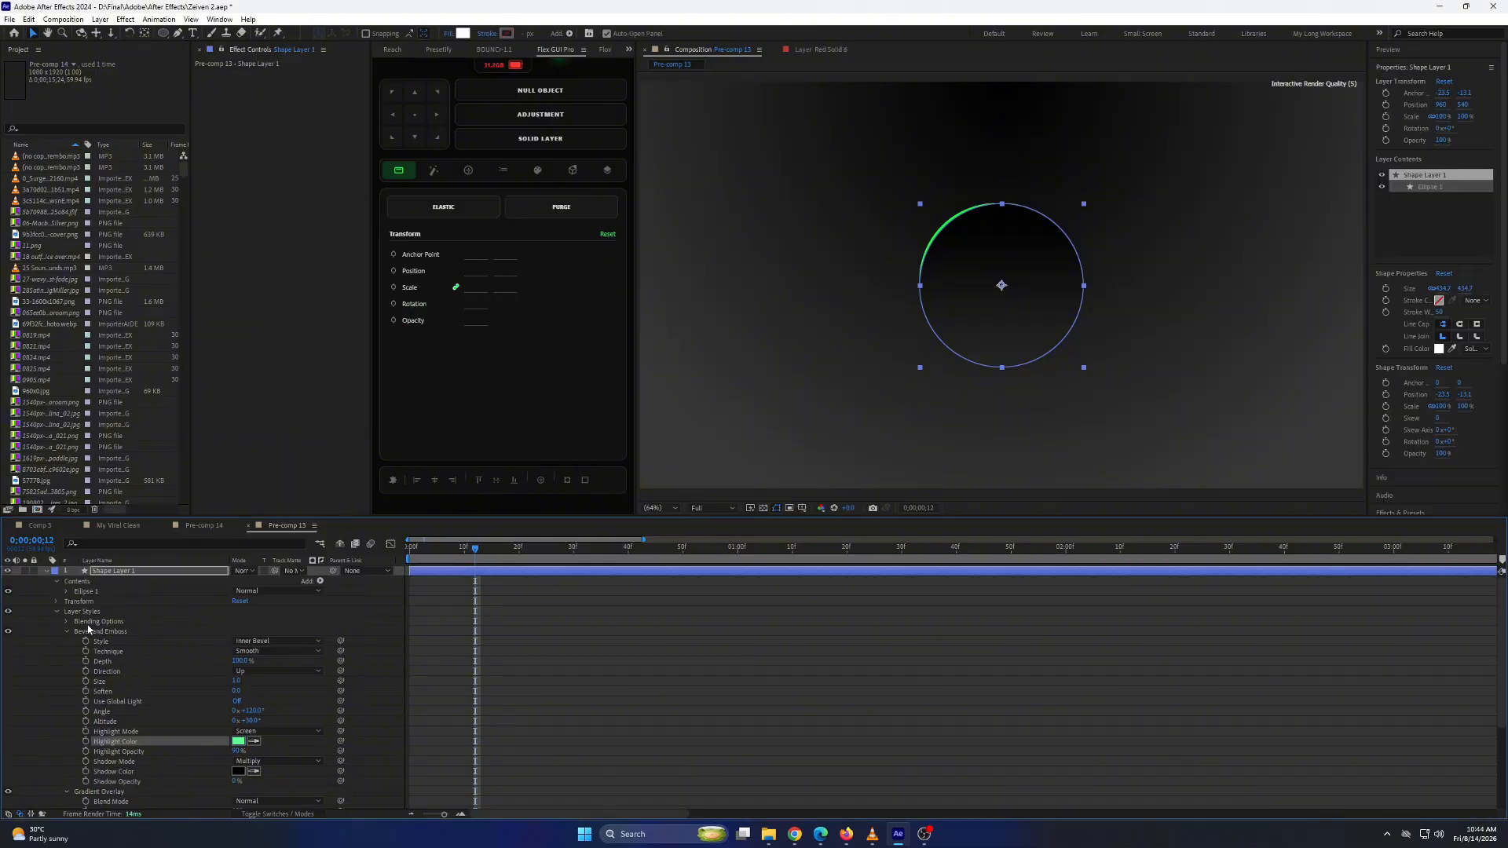
{"action": "left_click", "coordinate": [48, 574]}
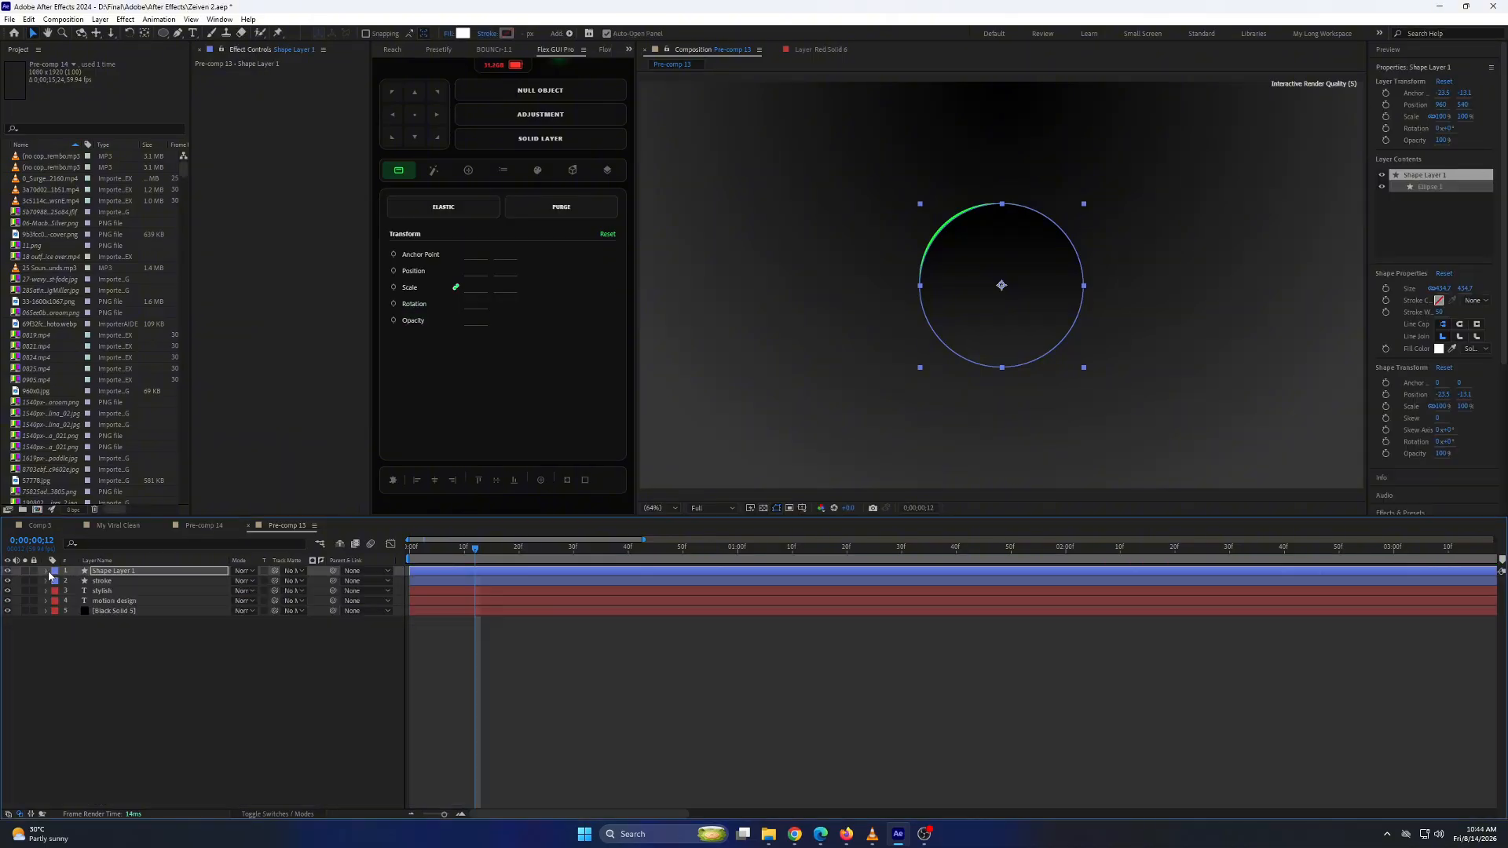
Hide and show the "stroke" and "Shape Layer 1" layers to check the ring, circle and text separately.
{"action": "left_click", "coordinate": [7, 580]}
{"action": "left_click", "coordinate": [585, 658]}
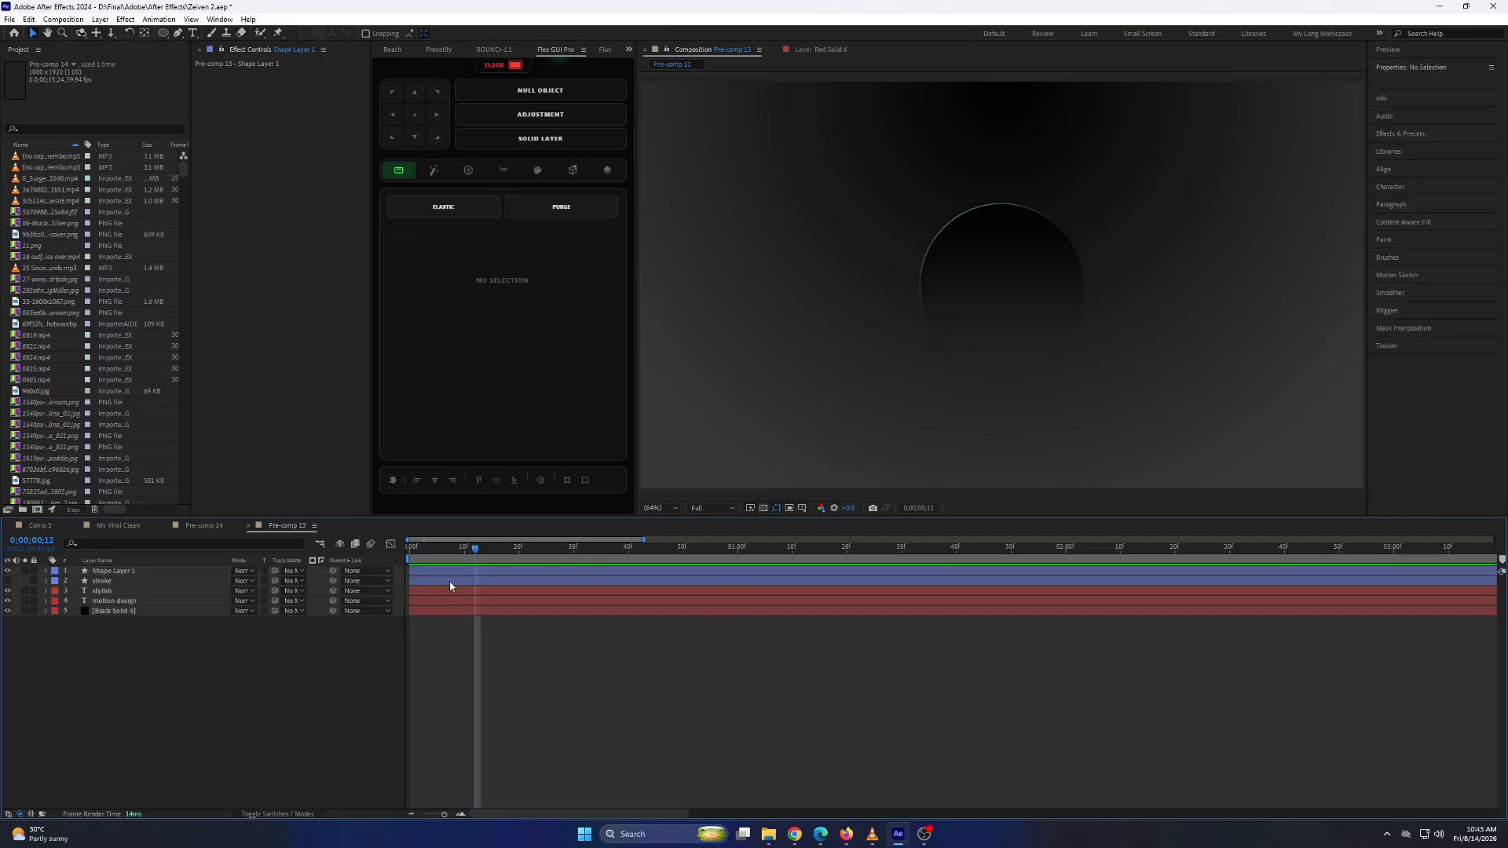
{"action": "left_click", "coordinate": [7, 572]}
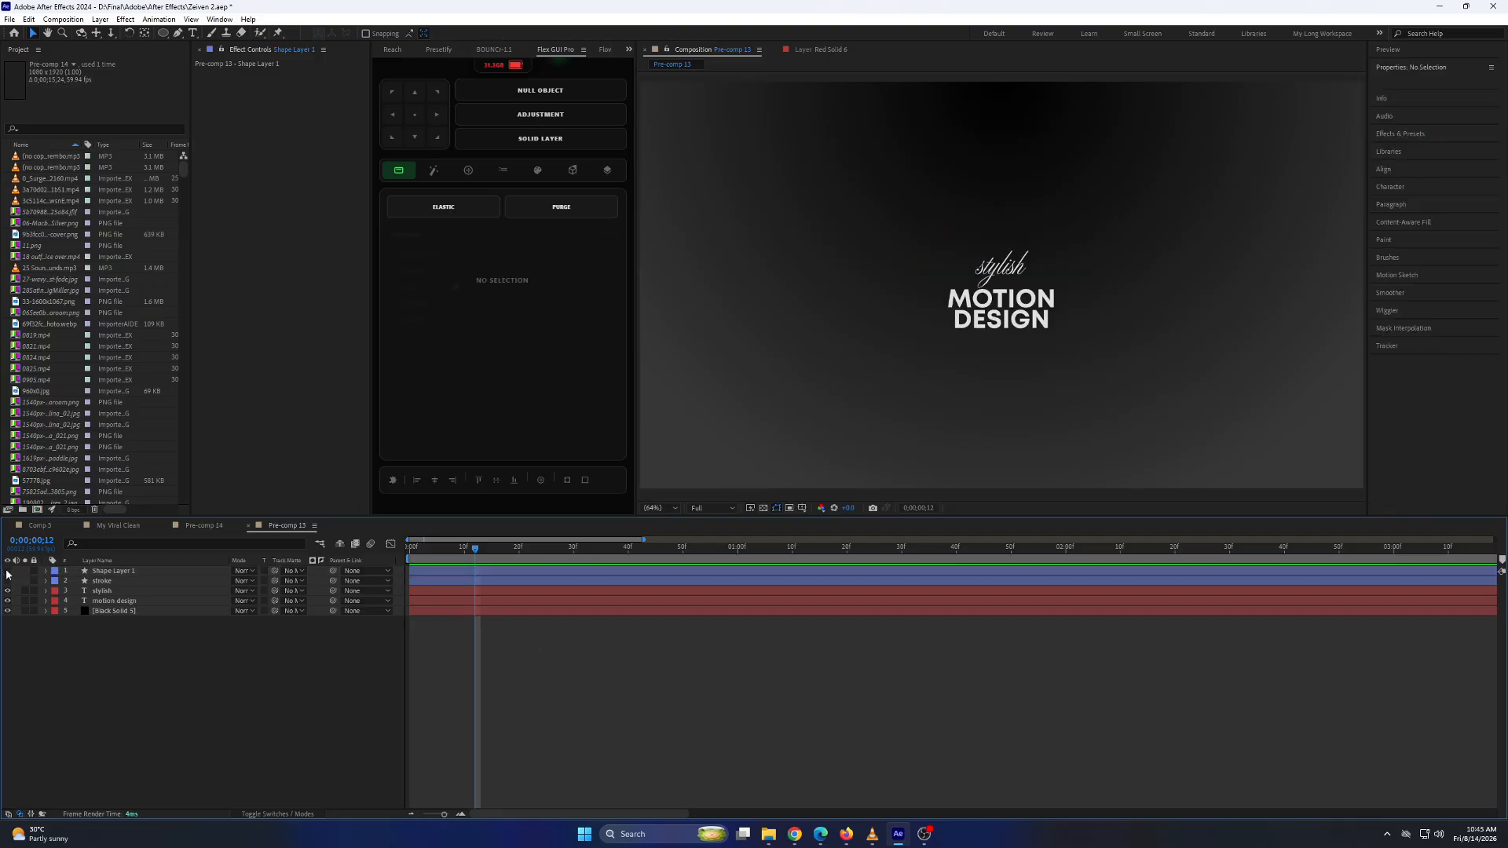
{"action": "left_click", "coordinate": [8, 571]}
{"action": "left_click", "coordinate": [8, 580]}
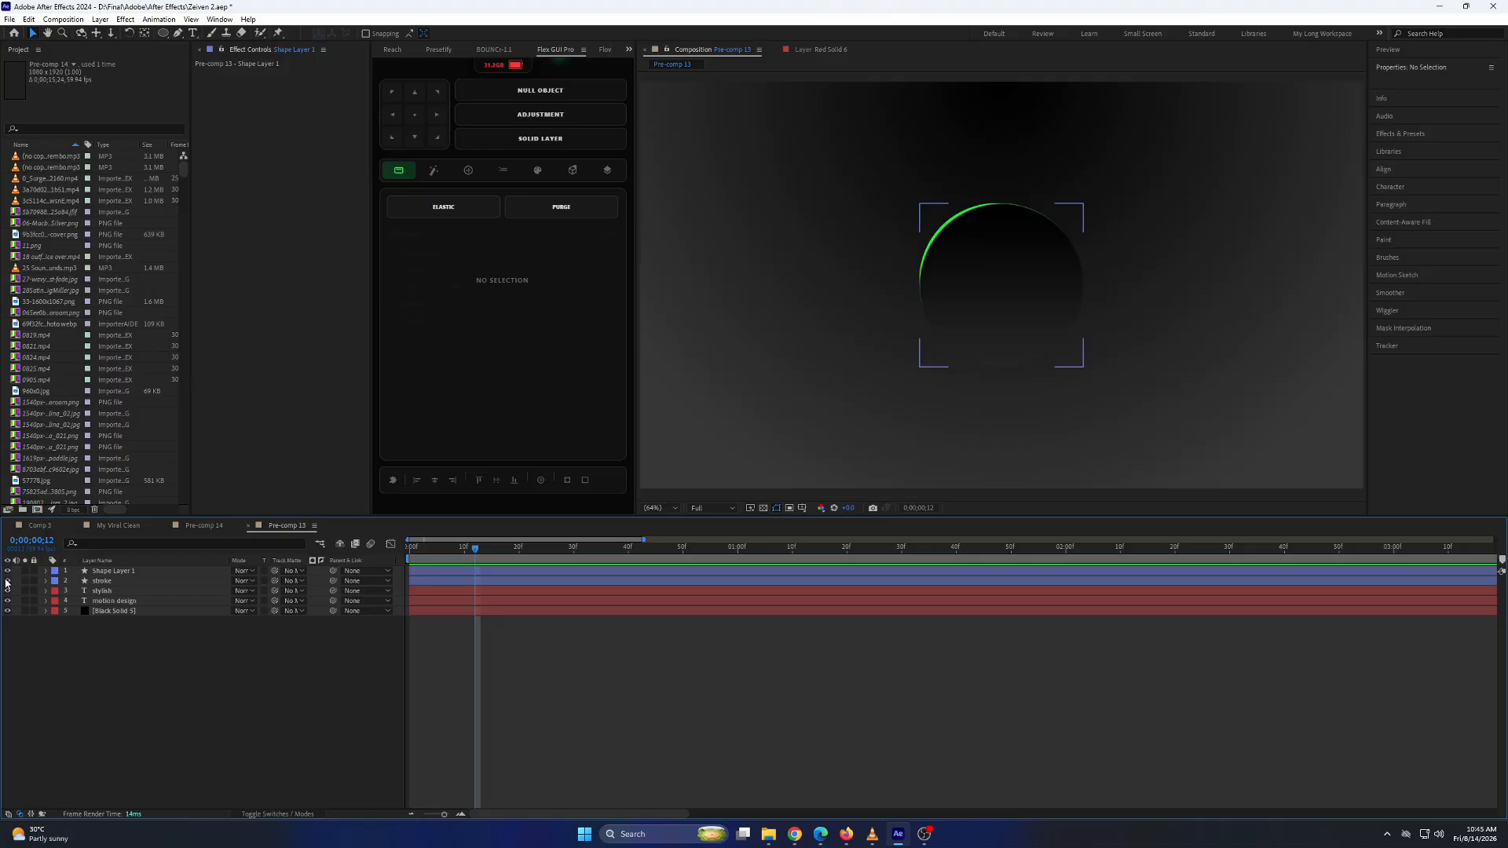
Apply Deep Glow to the "stroke" layer and increase its radius and exposure.
{"action": "left_click", "coordinate": [118, 580]}
{"action": "key", "text": "ctrl+space"}
{"action": "type", "text": "dee"}
{"action": "left_click", "coordinate": [216, 611]}
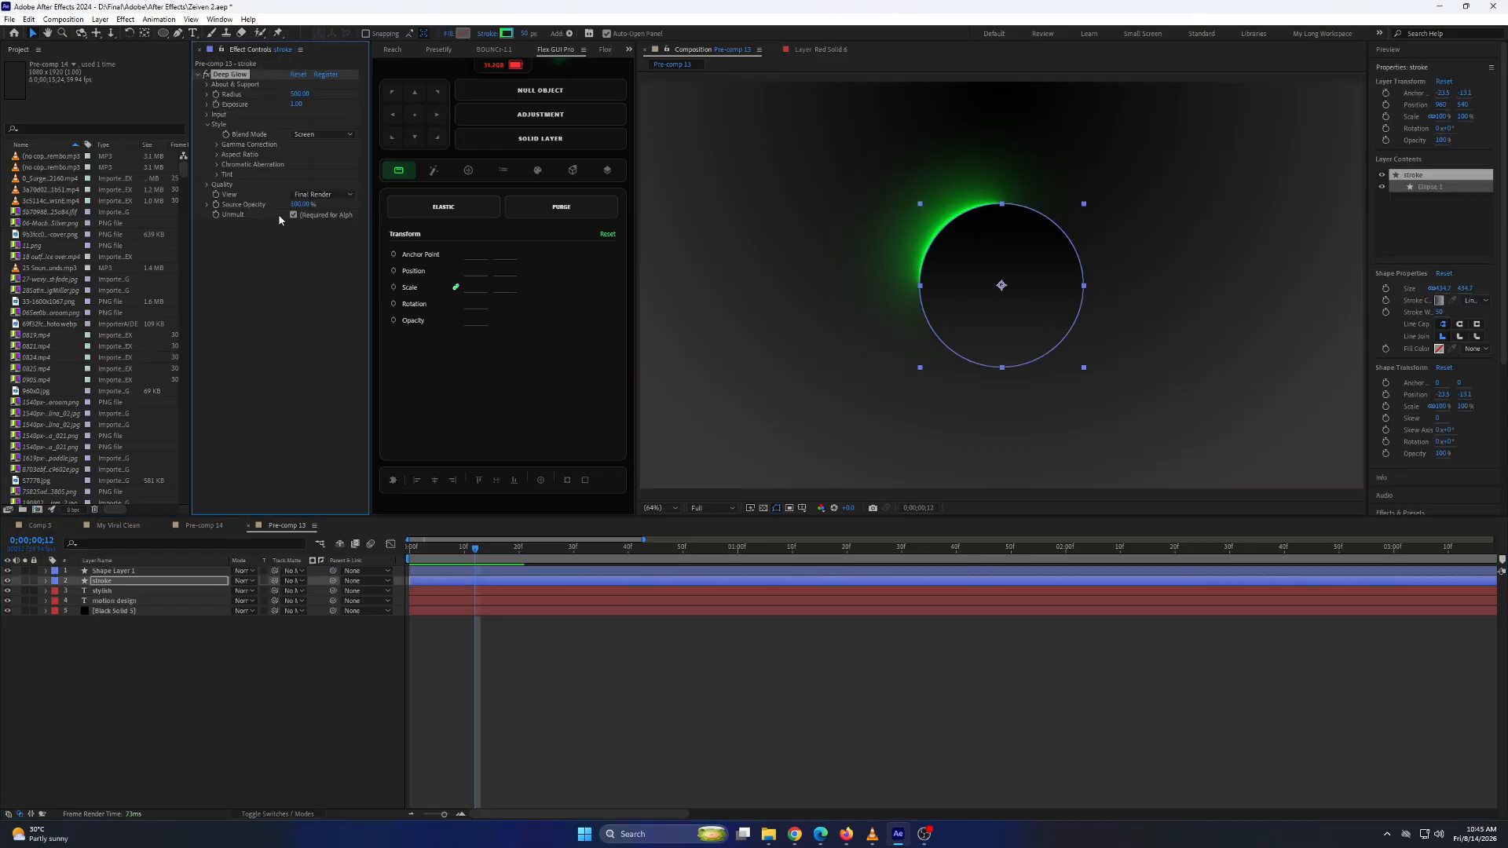
{"action": "left_click_drag", "start_coordinate": [298, 110], "coordinate": [337, 108]}
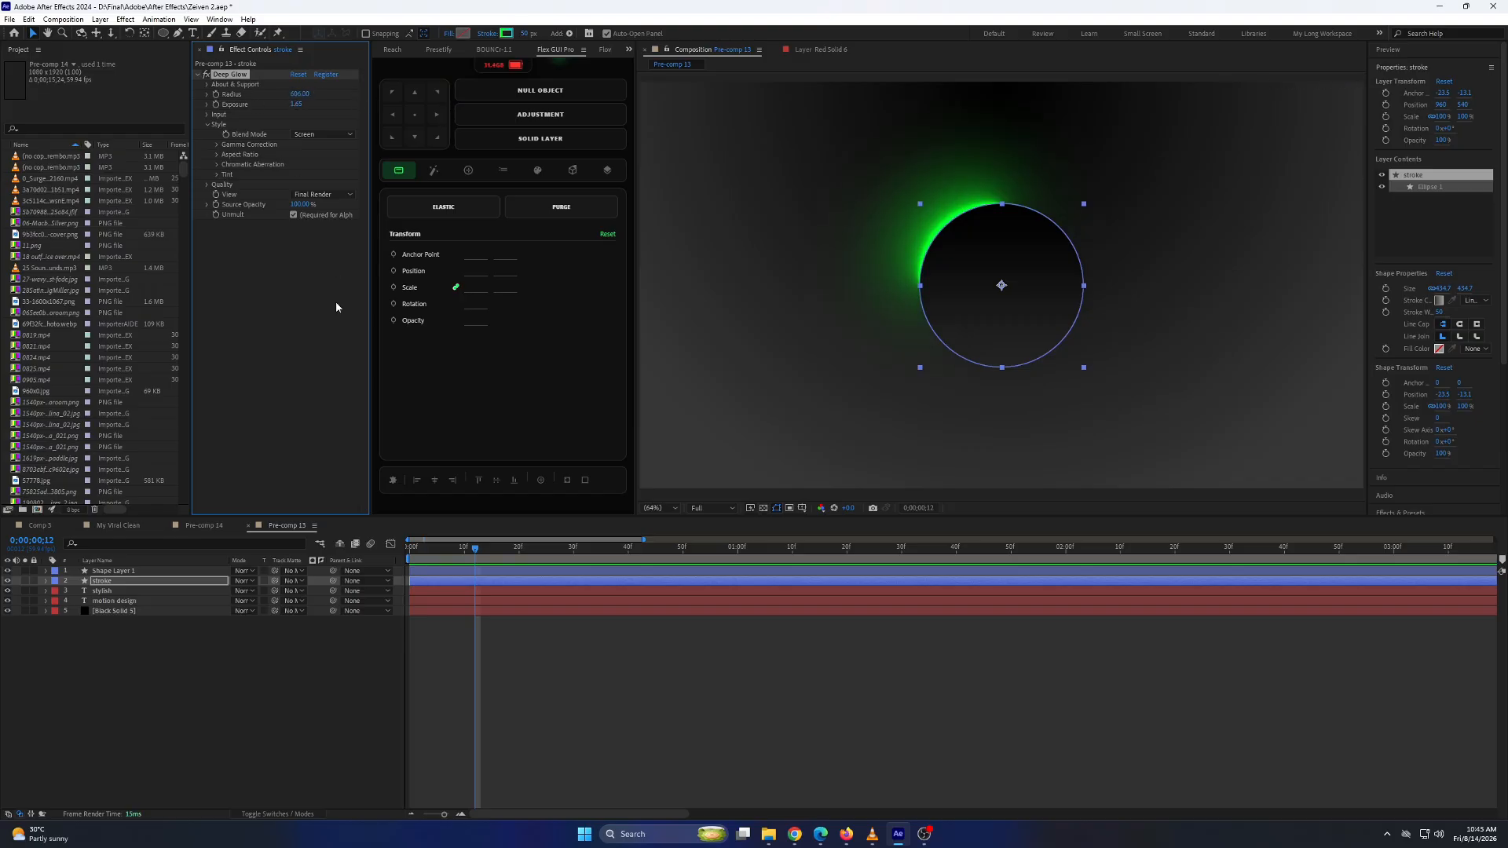
Add Gaussian Blur above Deep Glow on the "stroke" layer with a Blurriness of 30.
{"action": "key", "text": "ctrl+space"}
{"action": "type", "text": "gaus"}
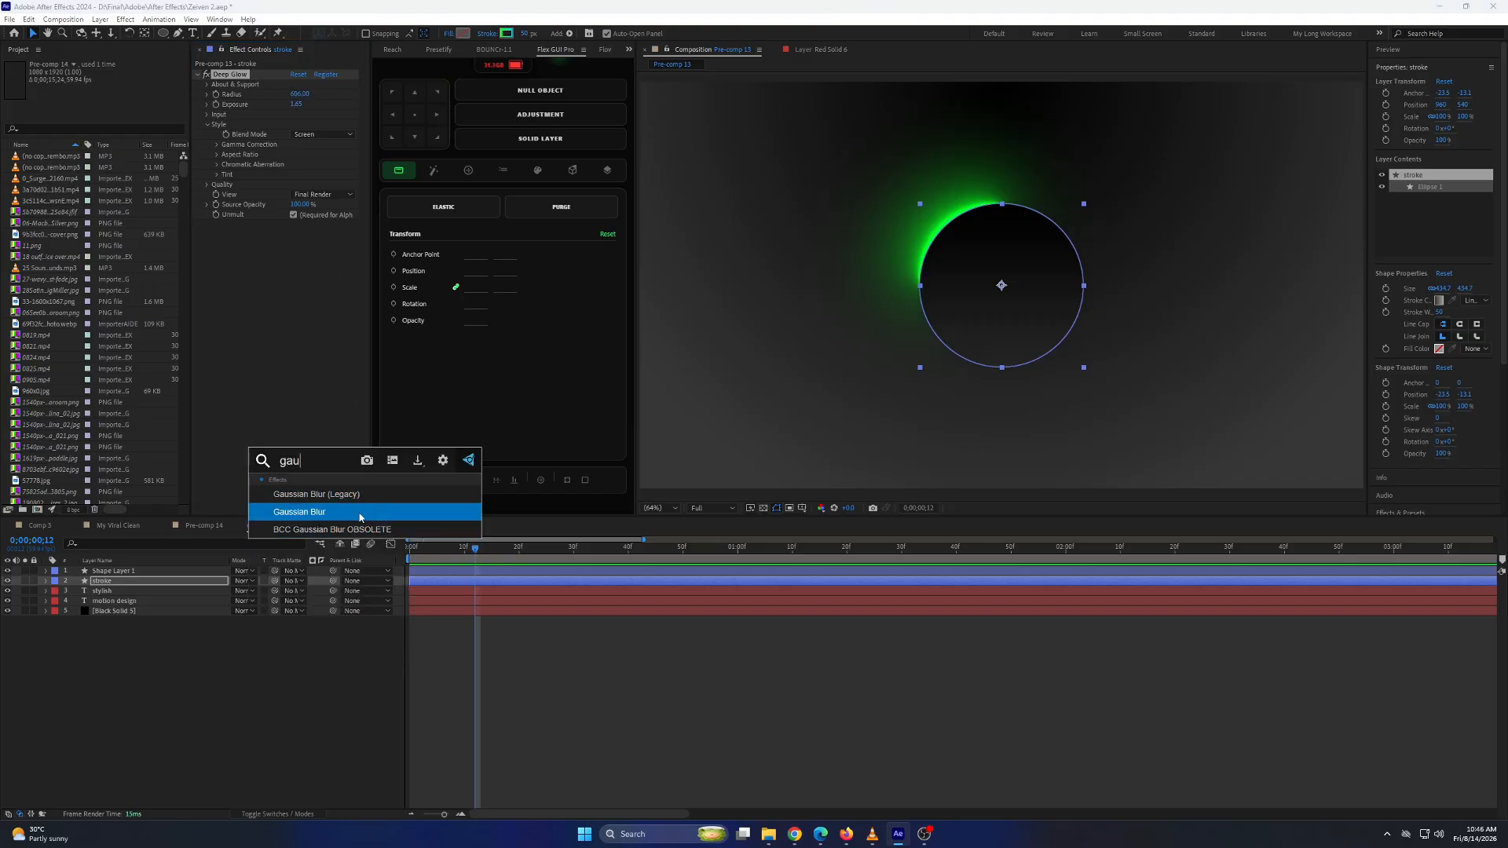
{"action": "left_click", "coordinate": [359, 512]}
{"action": "left_click_drag", "start_coordinate": [247, 220], "coordinate": [250, 83]}
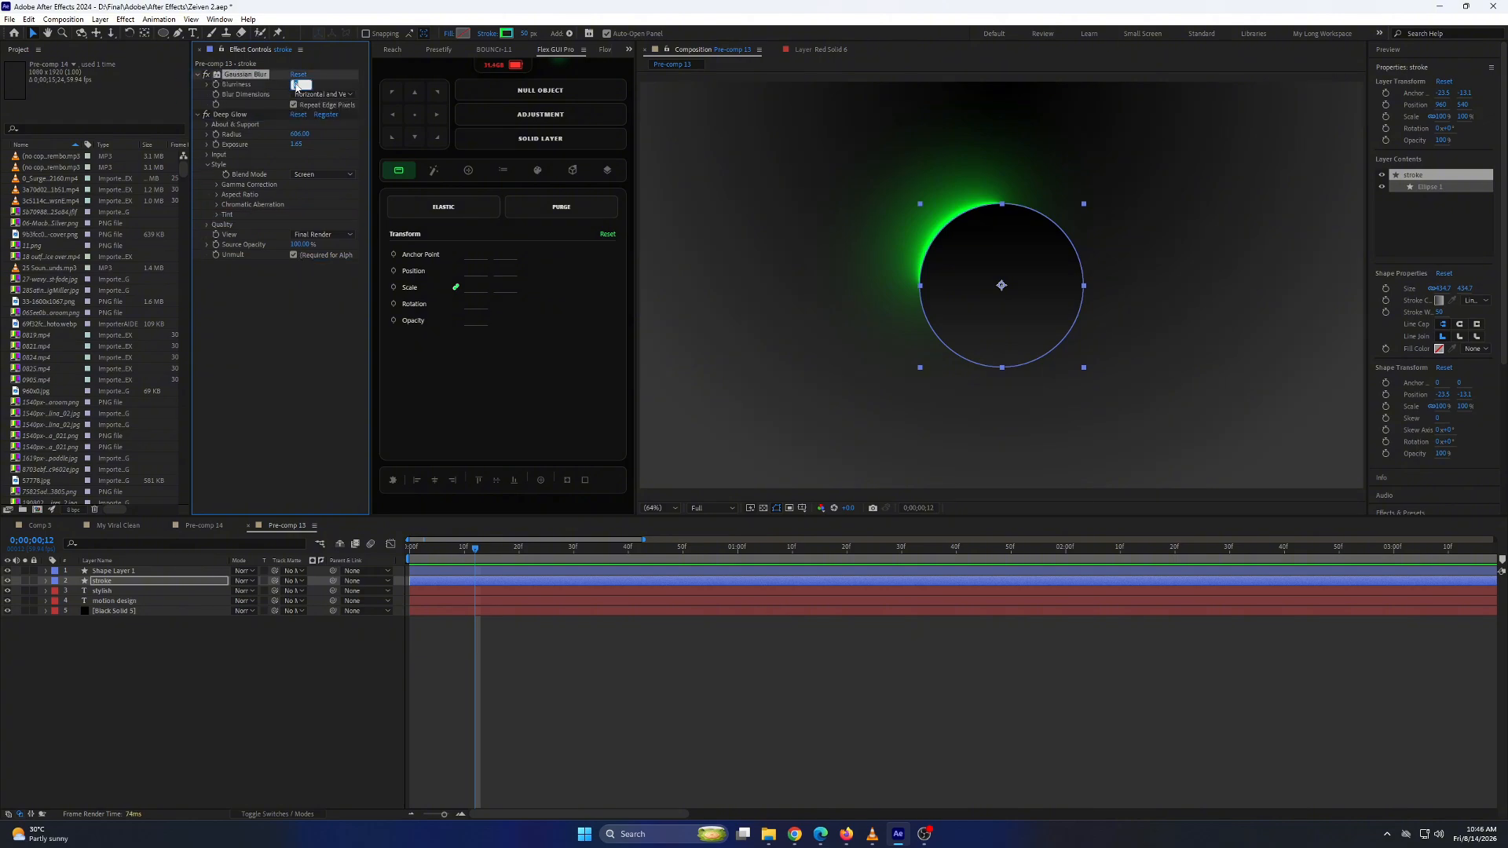
{"action": "type", "text": "30"}
{"action": "key", "text": "Return"}
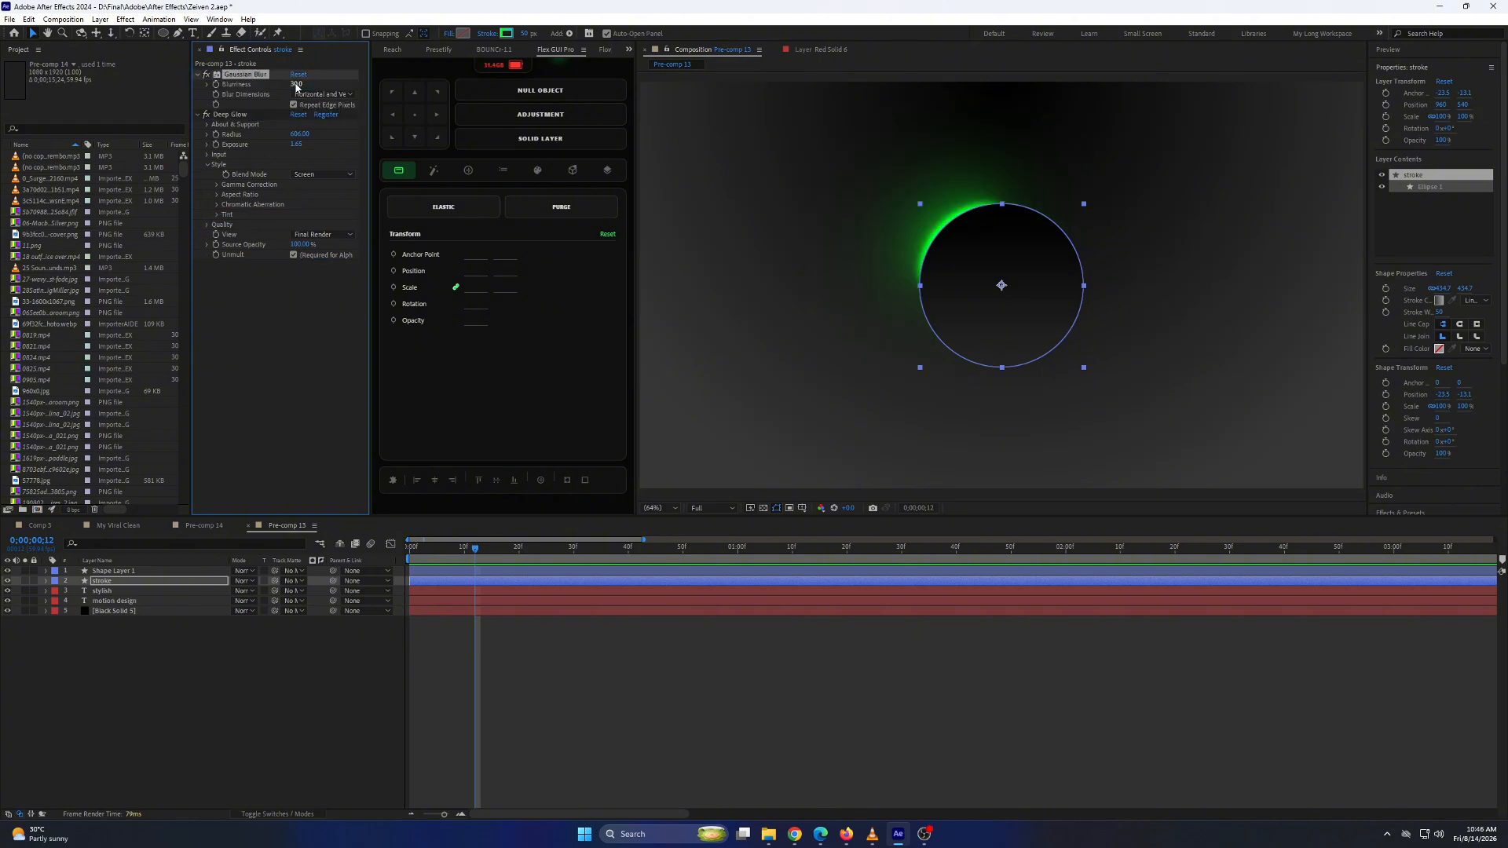
Give the "stroke" layer's Rotation the expression time*150 and check the spinning glow along the timeline.
{"action": "left_click", "coordinate": [113, 581]}
{"action": "key", "text": "r"}
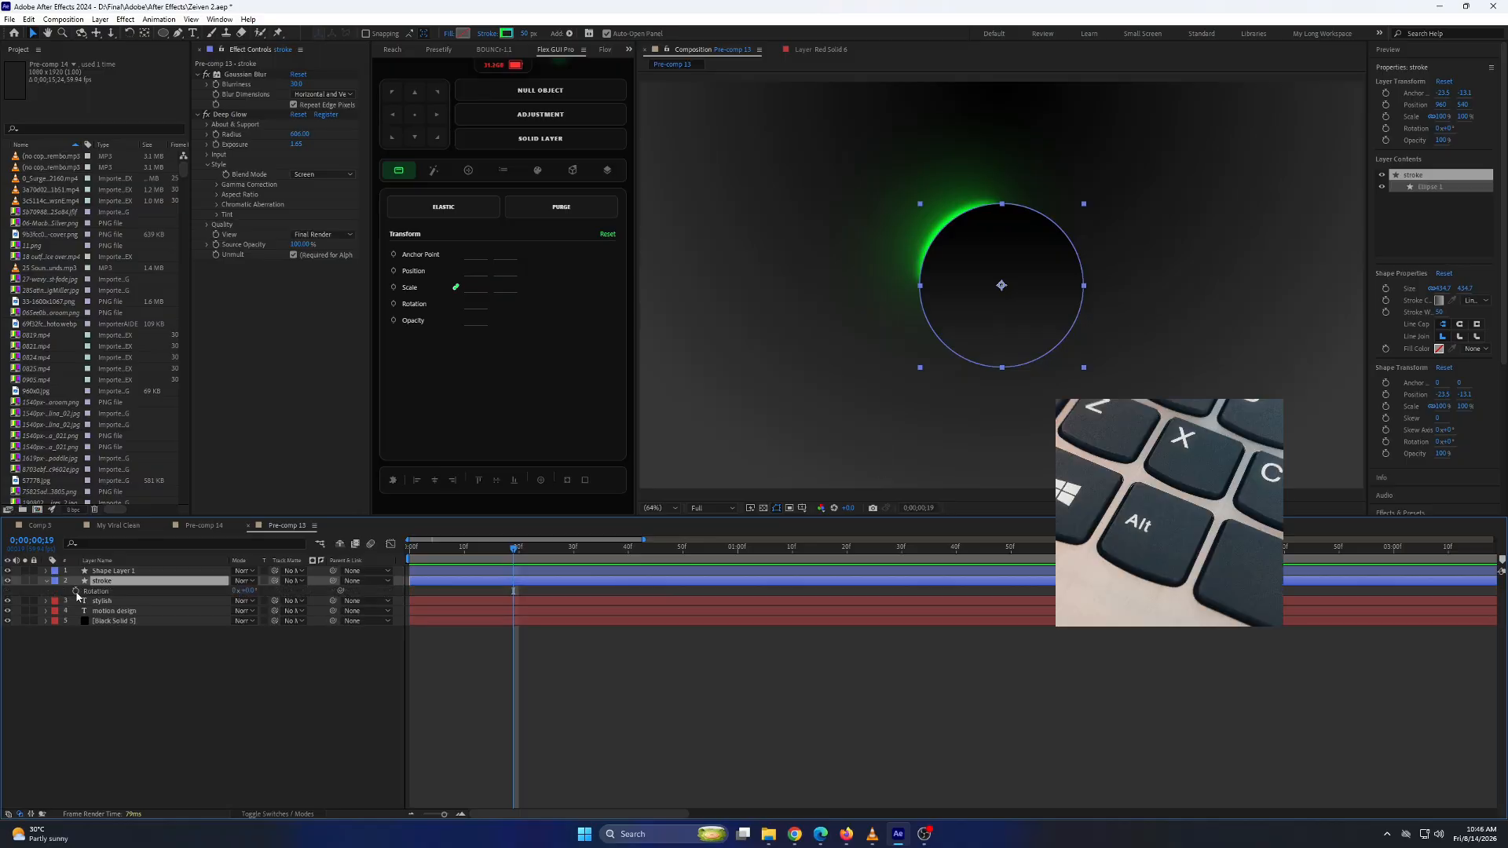
{"action": "left_click", "coordinate": [75, 590], "text": "alt"}
{"action": "type", "text": "time*150"}
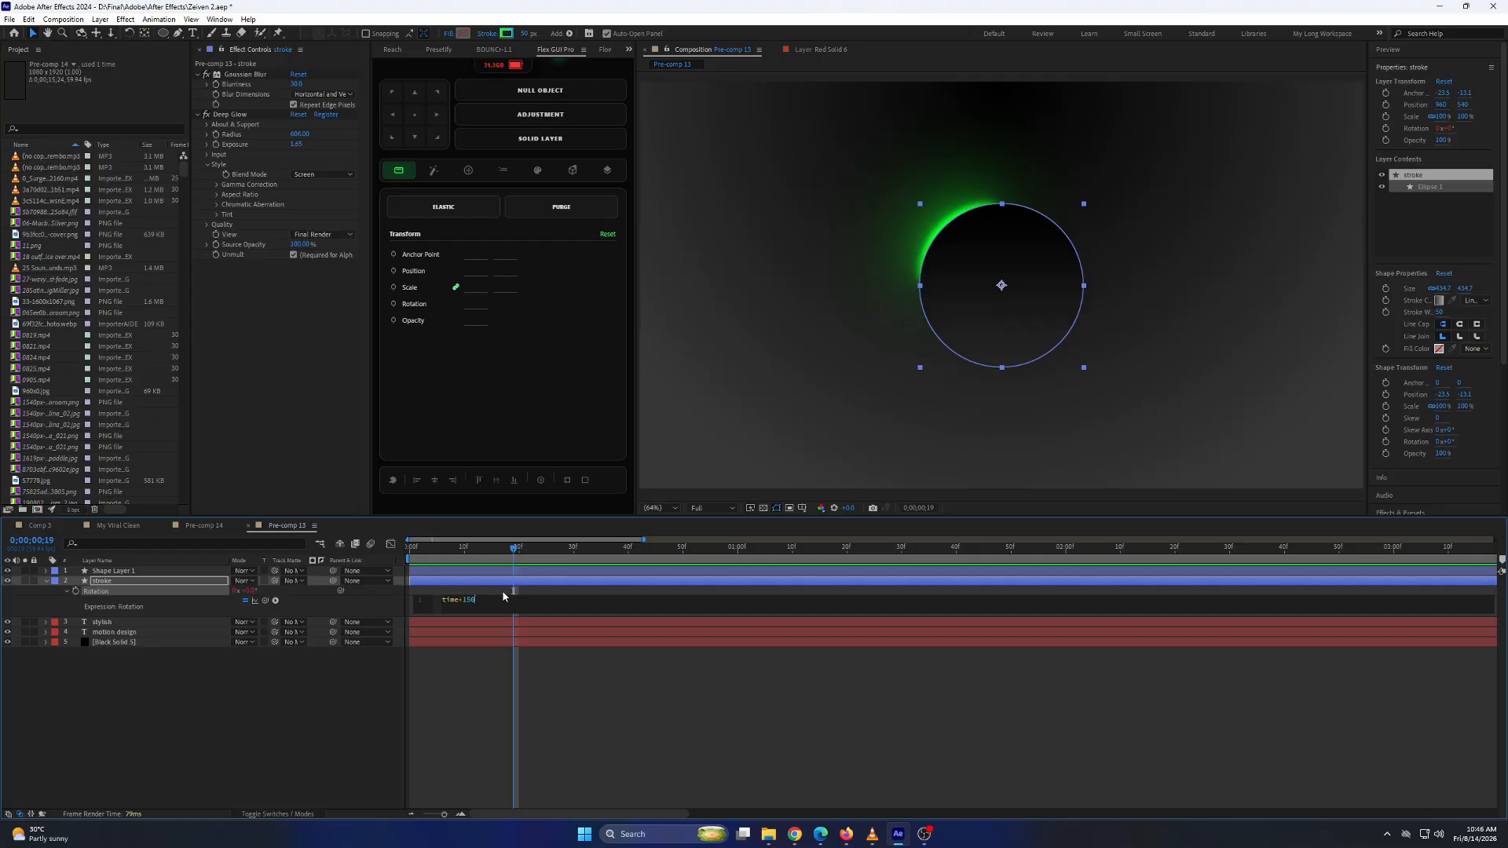
{"action": "left_click", "coordinate": [552, 664]}
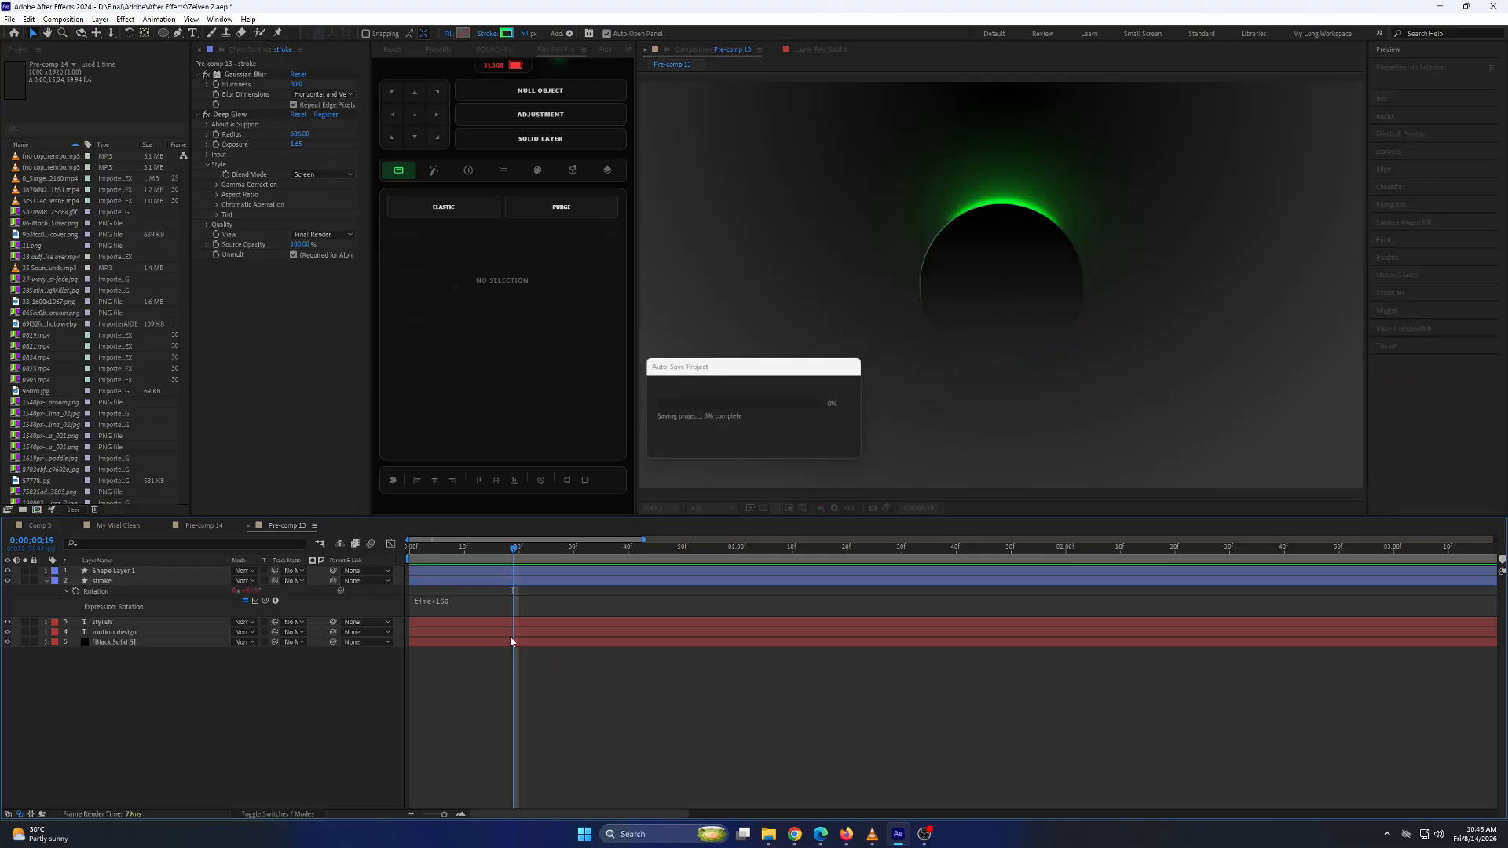
{"action": "mouse_move", "coordinate": [515, 549]}
{"action": "left_mouse_down"}
{"action": "mouse_move", "coordinate": [1197, 595]}
{"action": "mouse_move", "coordinate": [645, 604]}
{"action": "left_mouse_up"}
{"action": "left_click", "coordinate": [991, 357]}
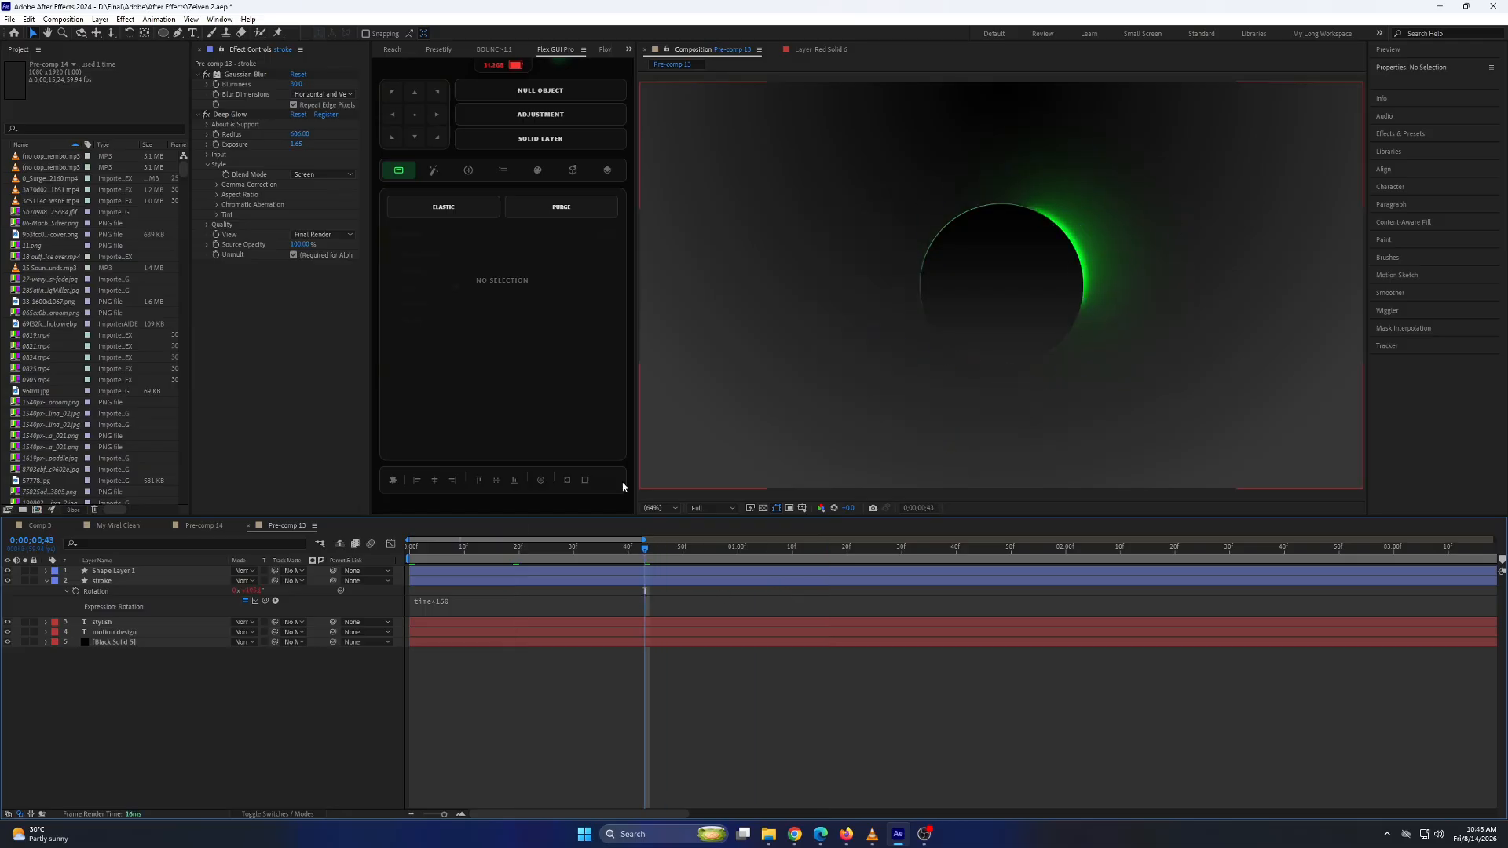
Add an adjustment layer above all layers and apply a small amount of the Noise effect to it.
{"action": "right_click", "coordinate": [177, 678]}
{"action": "mouse_move", "coordinate": [259, 526]}
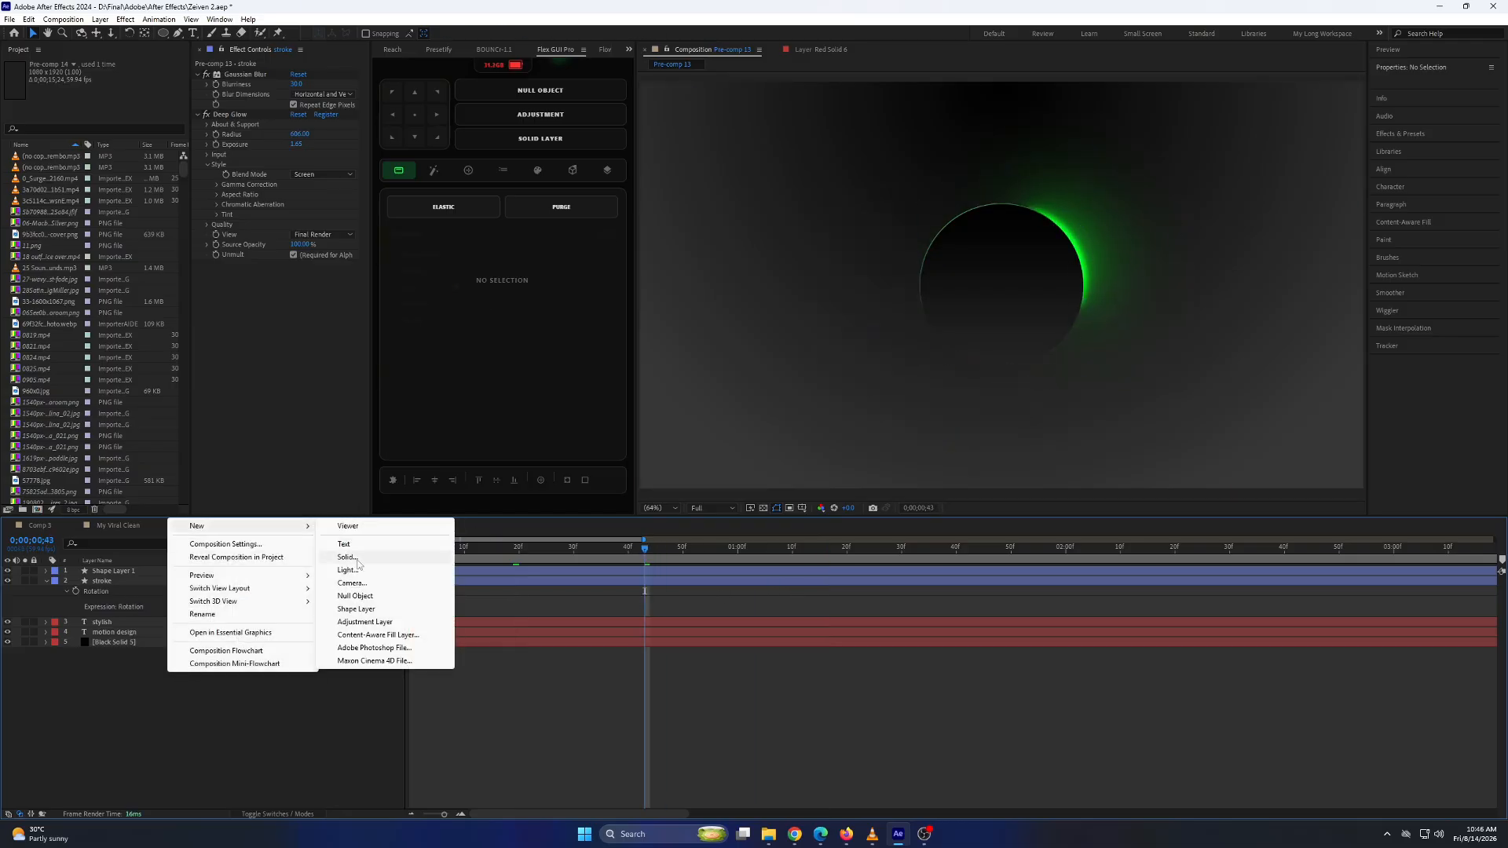
{"action": "left_click", "coordinate": [357, 623]}
{"action": "key", "text": "ctrl+space"}
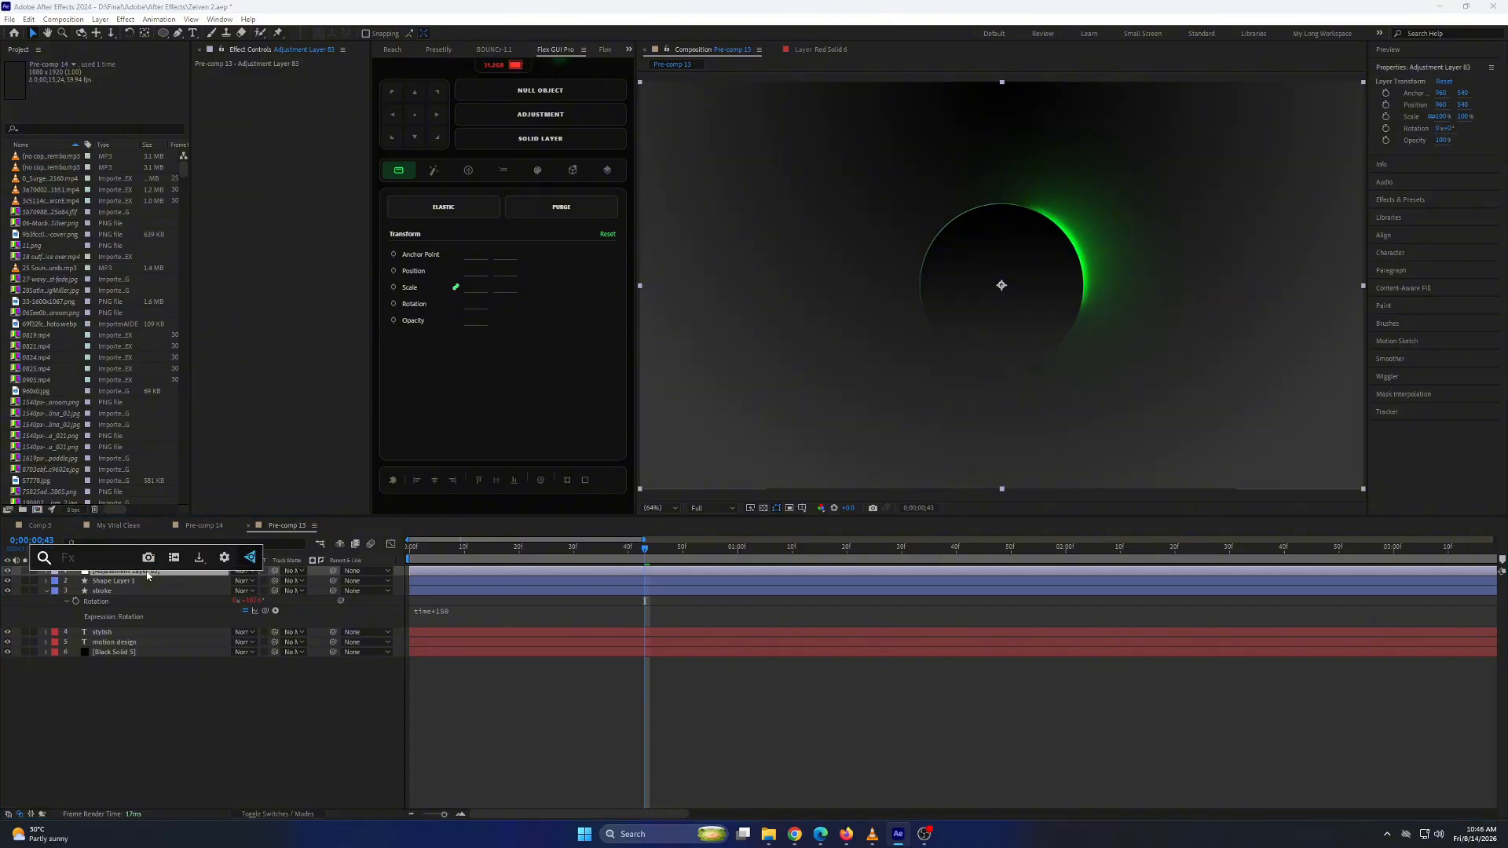
{"action": "type", "text": "noise"}
{"action": "key", "text": "Return"}
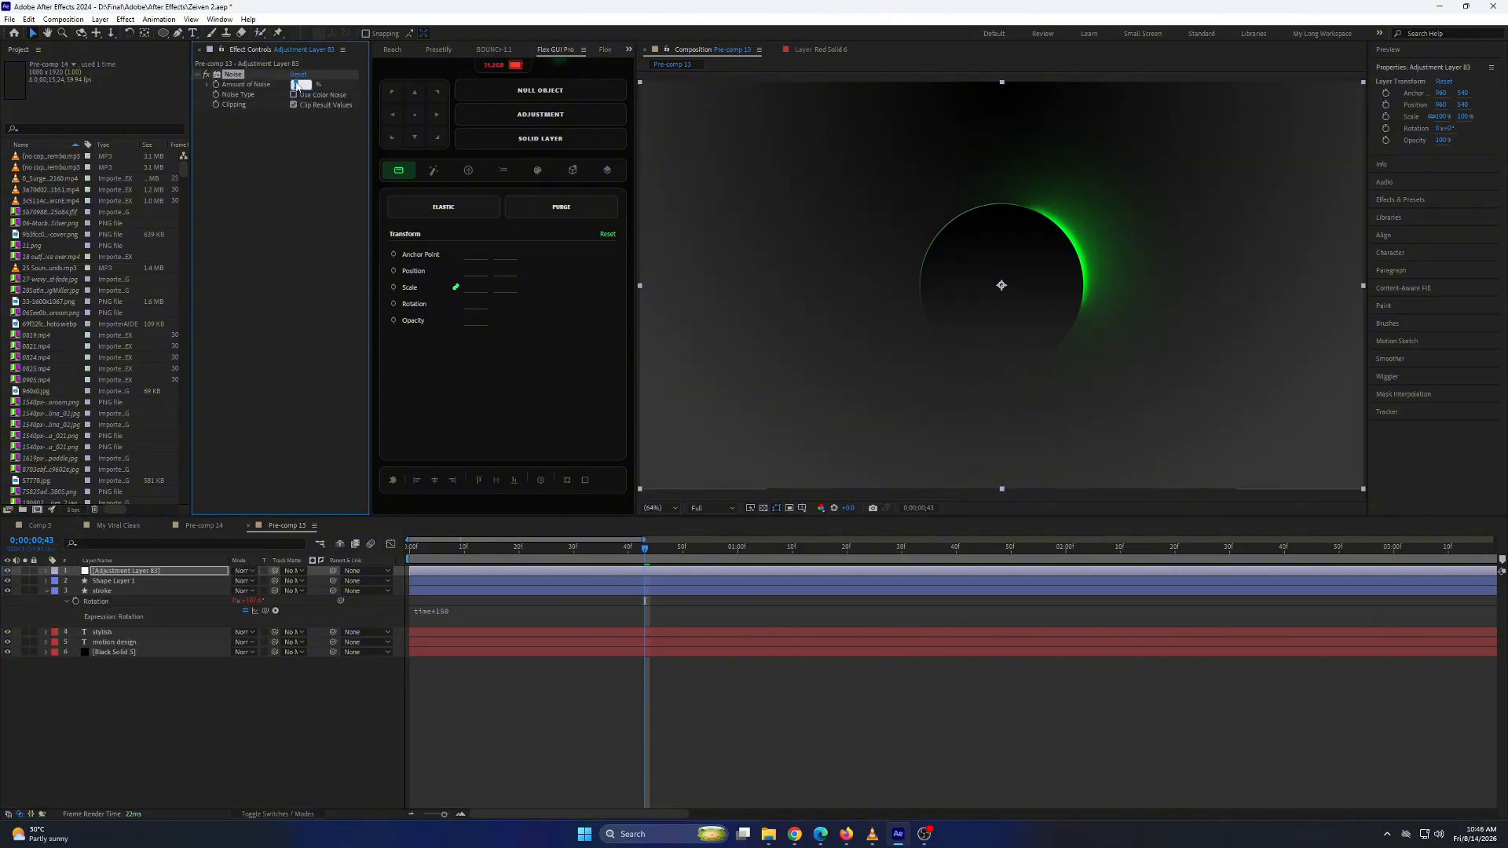
Move the "stylish" and "motion design" text layers above the circle and ring, keep the adjustment layer on top, and preview the animation.
{"action": "left_click", "coordinate": [46, 590]}
{"action": "left_click", "coordinate": [104, 612]}
{"action": "left_click", "coordinate": [105, 601]}
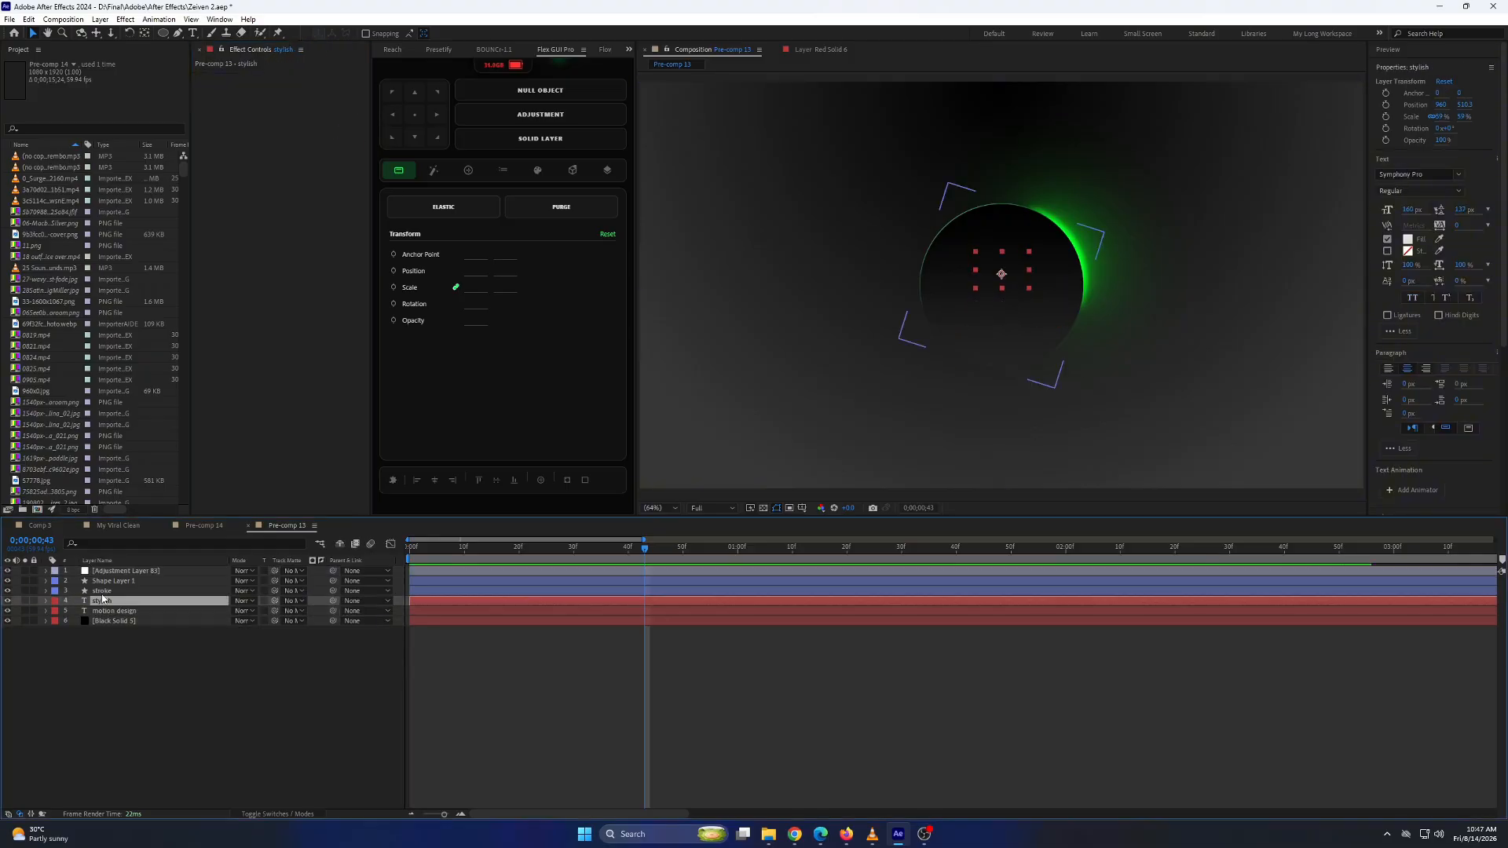
{"action": "left_click", "coordinate": [111, 611], "text": "shift"}
{"action": "mouse_move", "coordinate": [115, 603]}
{"action": "left_mouse_down"}
{"action": "mouse_move", "coordinate": [111, 568]}
{"action": "mouse_move", "coordinate": [112, 598]}
{"action": "left_mouse_up"}
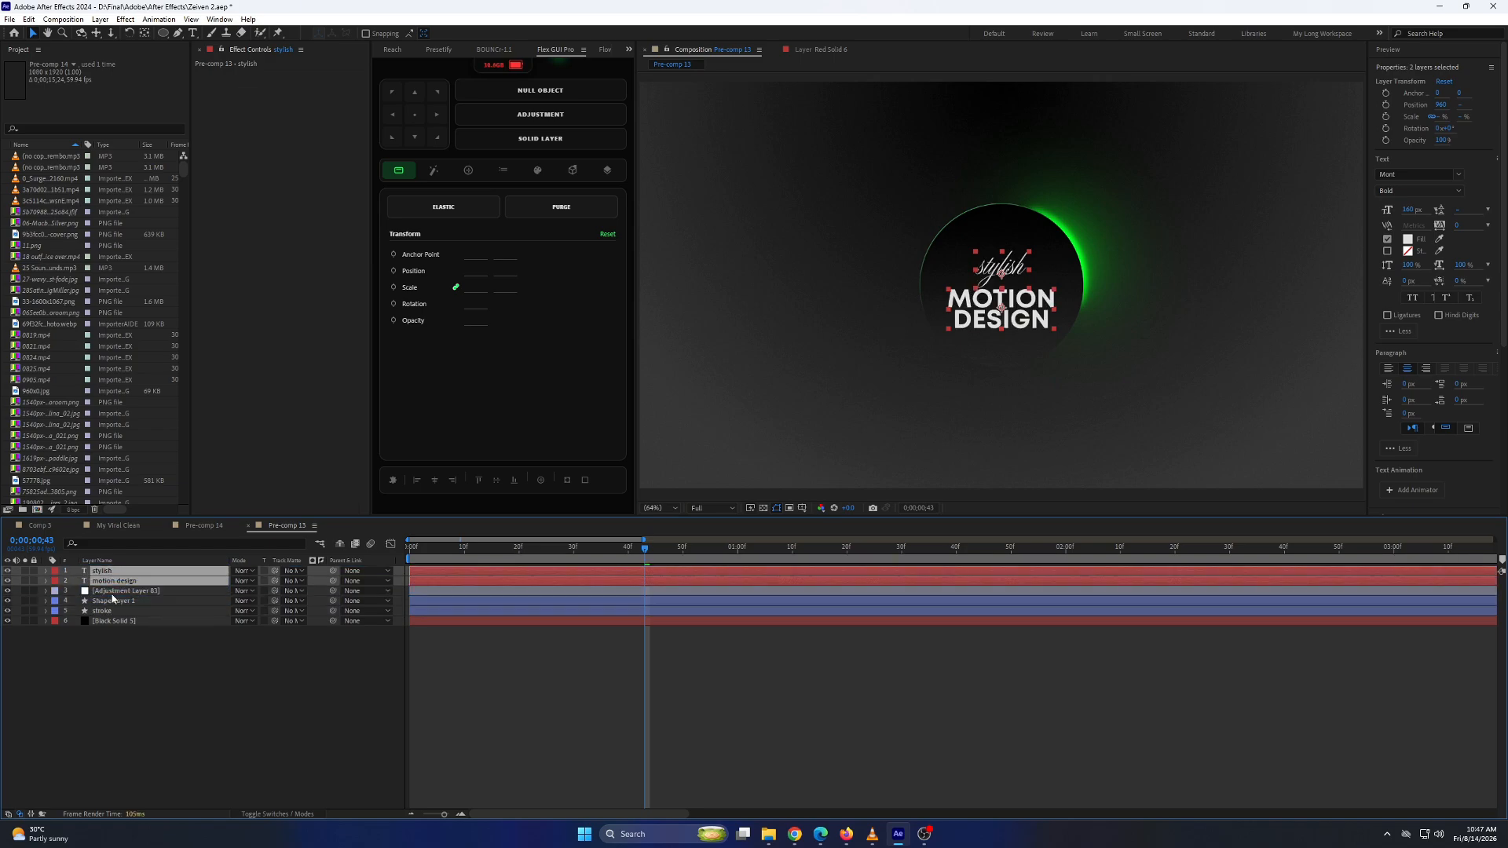
{"action": "left_click_drag", "start_coordinate": [682, 553], "coordinate": [715, 559]}
{"action": "key", "text": "space"}
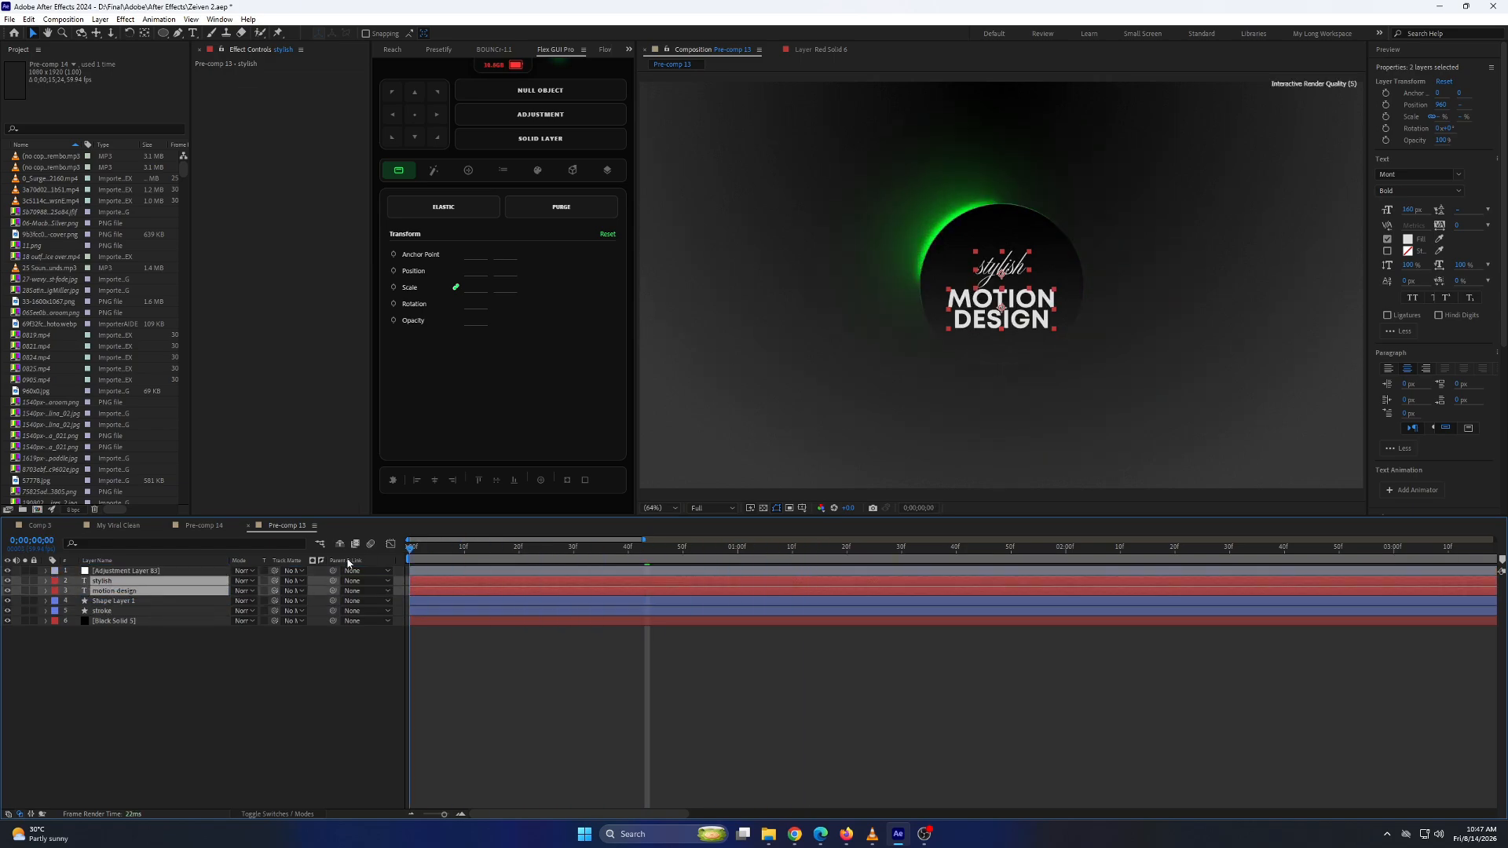
{"action": "left_click", "coordinate": [528, 683]}
{"action": "left_click_drag", "start_coordinate": [485, 564], "coordinate": [666, 559]}
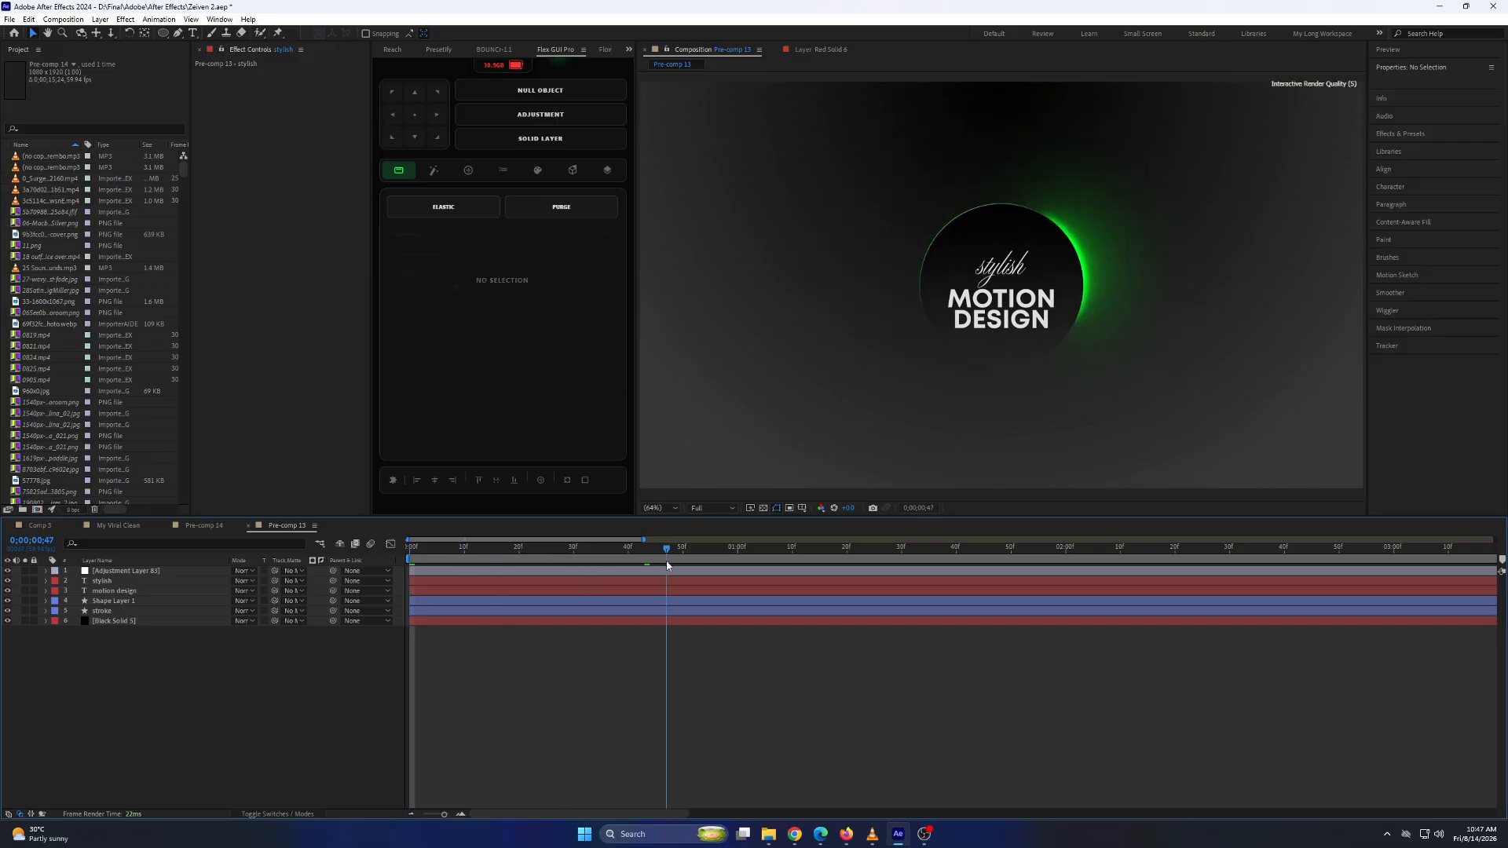
Reposition the "stroke" layer's Gradient Stroke start point near the glowing arc's upper end and its end point beside the arc's right edge.
{"action": "left_click", "coordinate": [59, 612]}
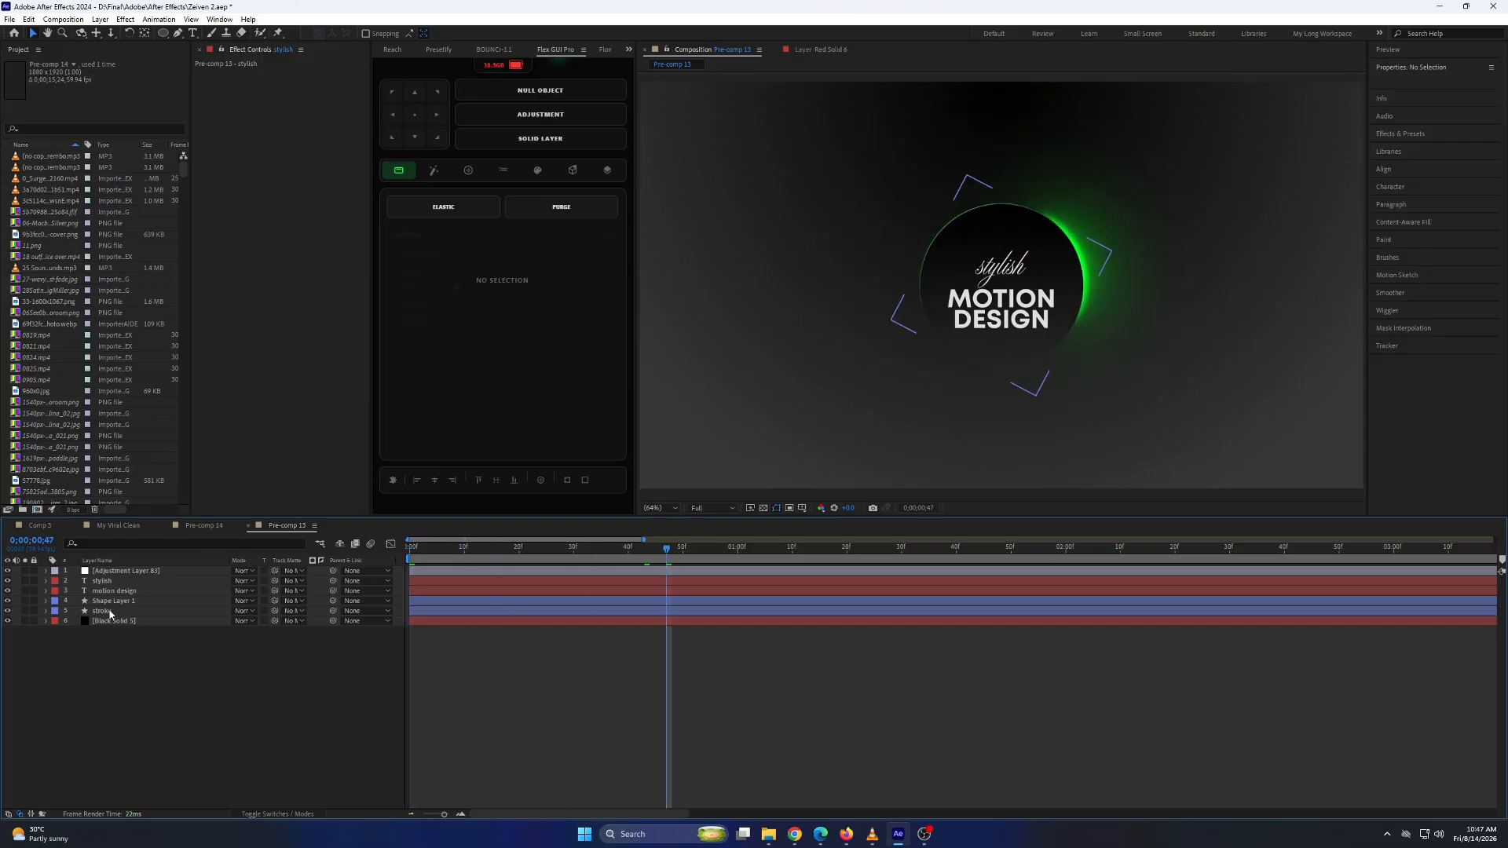
{"action": "left_click", "coordinate": [46, 610]}
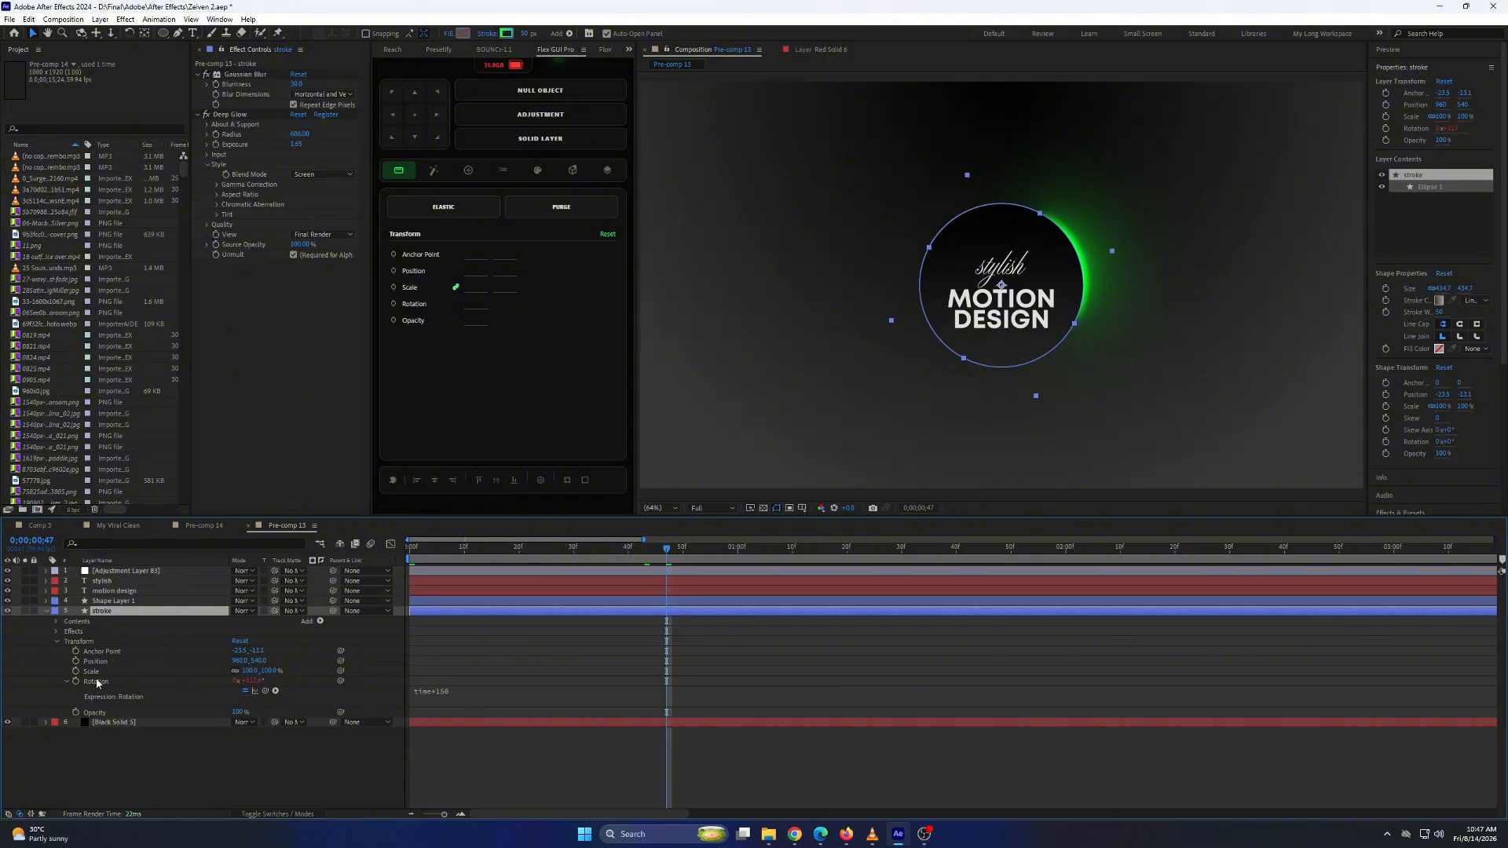
{"action": "left_click", "coordinate": [56, 633]}
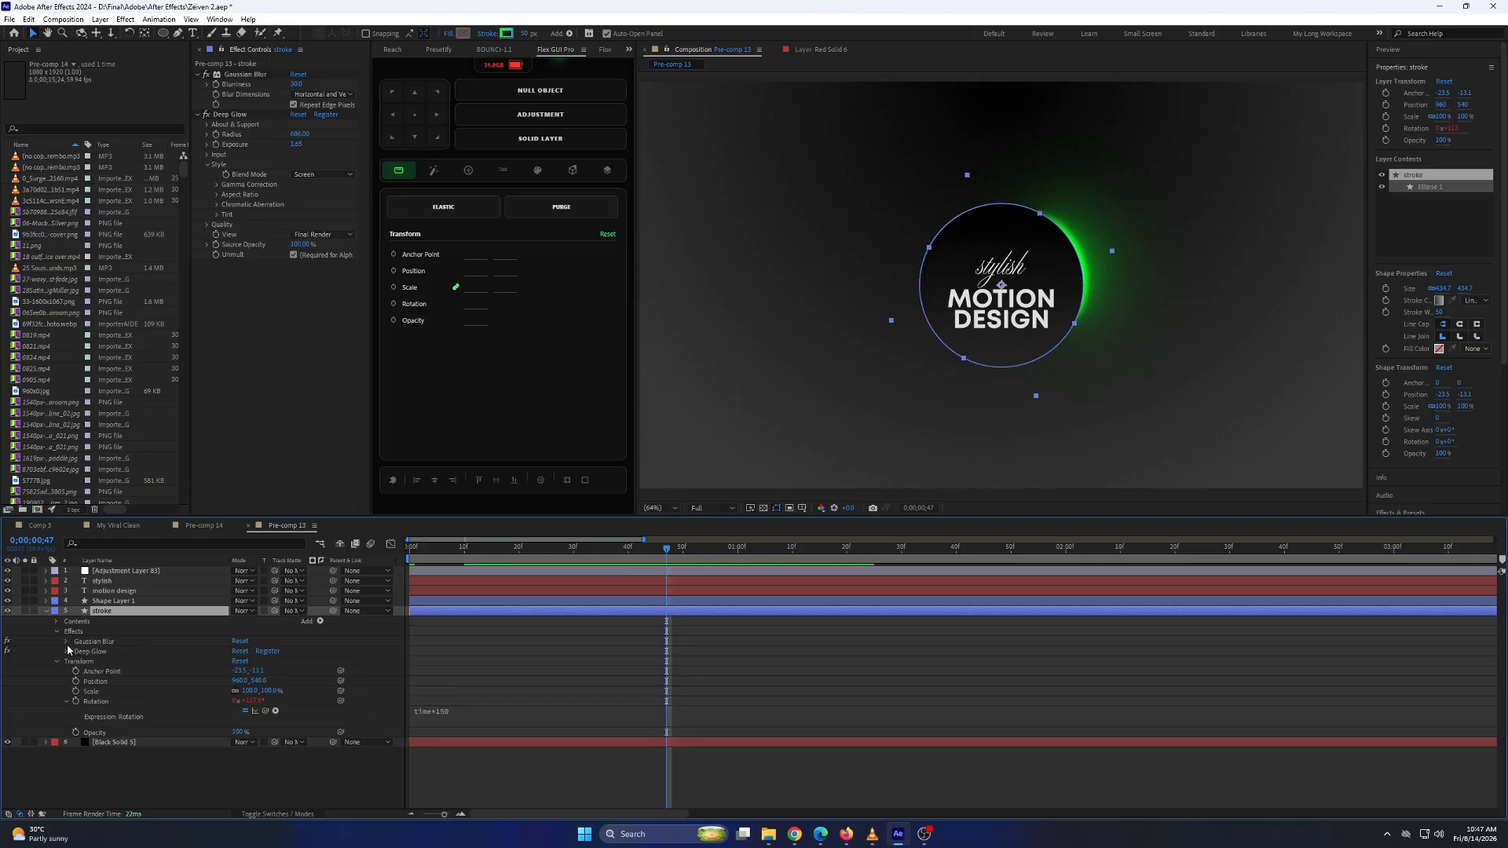
{"action": "left_click", "coordinate": [58, 622]}
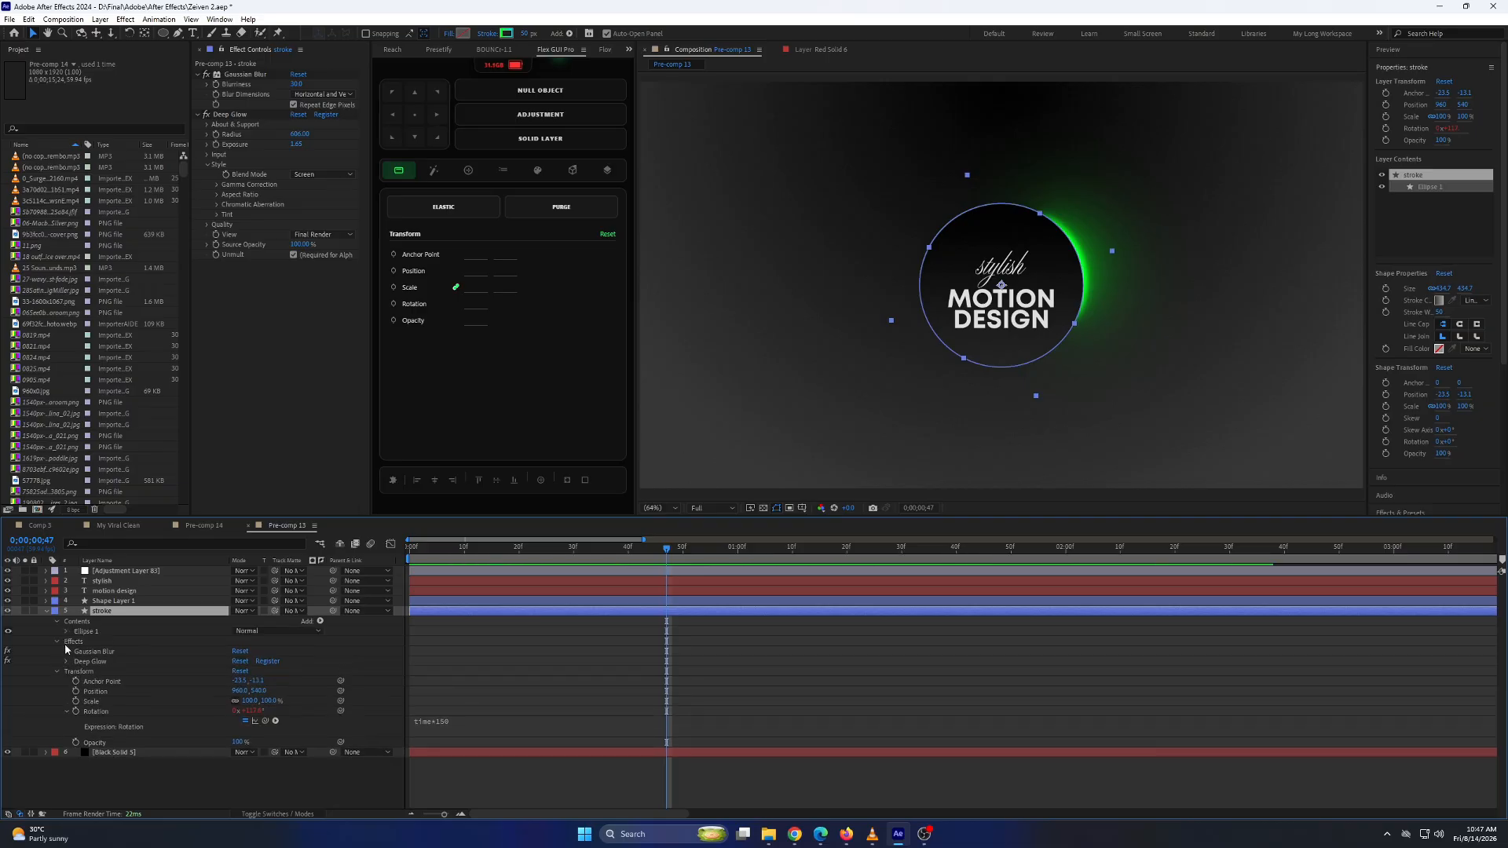
{"action": "left_click", "coordinate": [67, 631]}
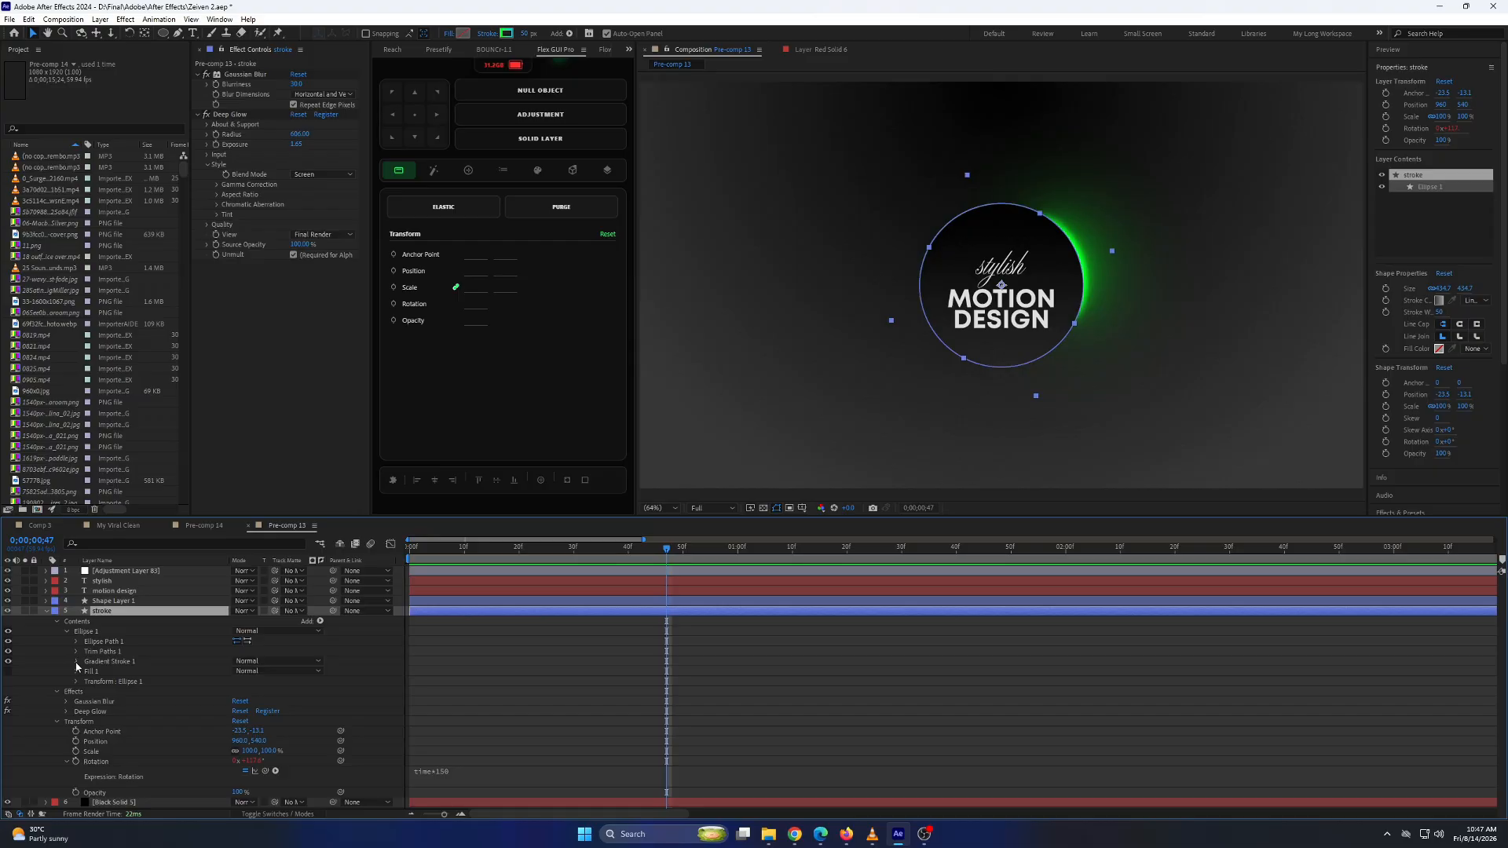
{"action": "left_click", "coordinate": [76, 662]}
{"action": "left_click", "coordinate": [103, 662]}
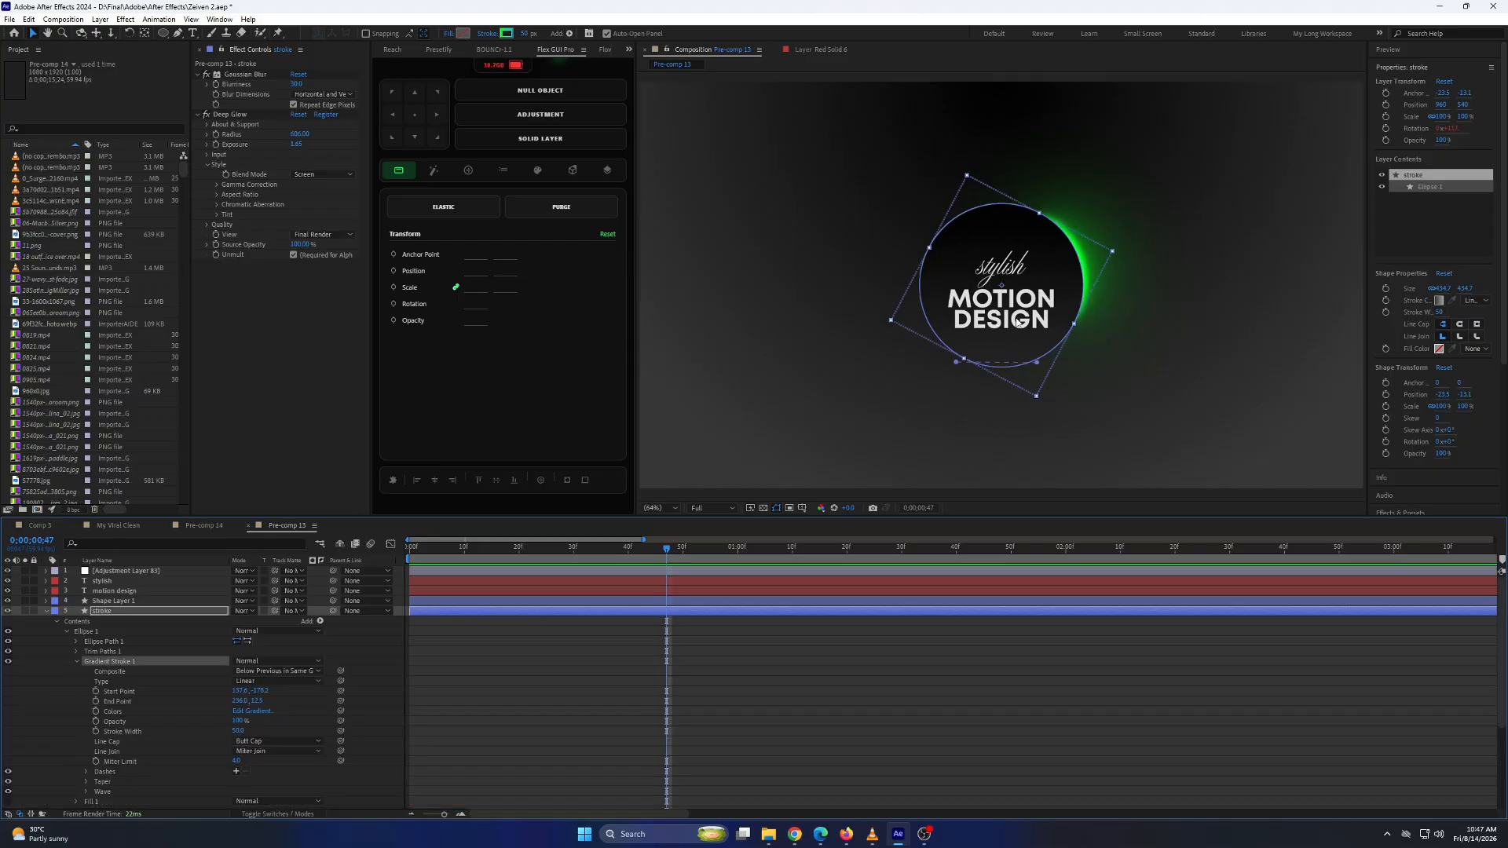
{"action": "left_click_drag", "start_coordinate": [1035, 368], "coordinate": [1068, 318]}
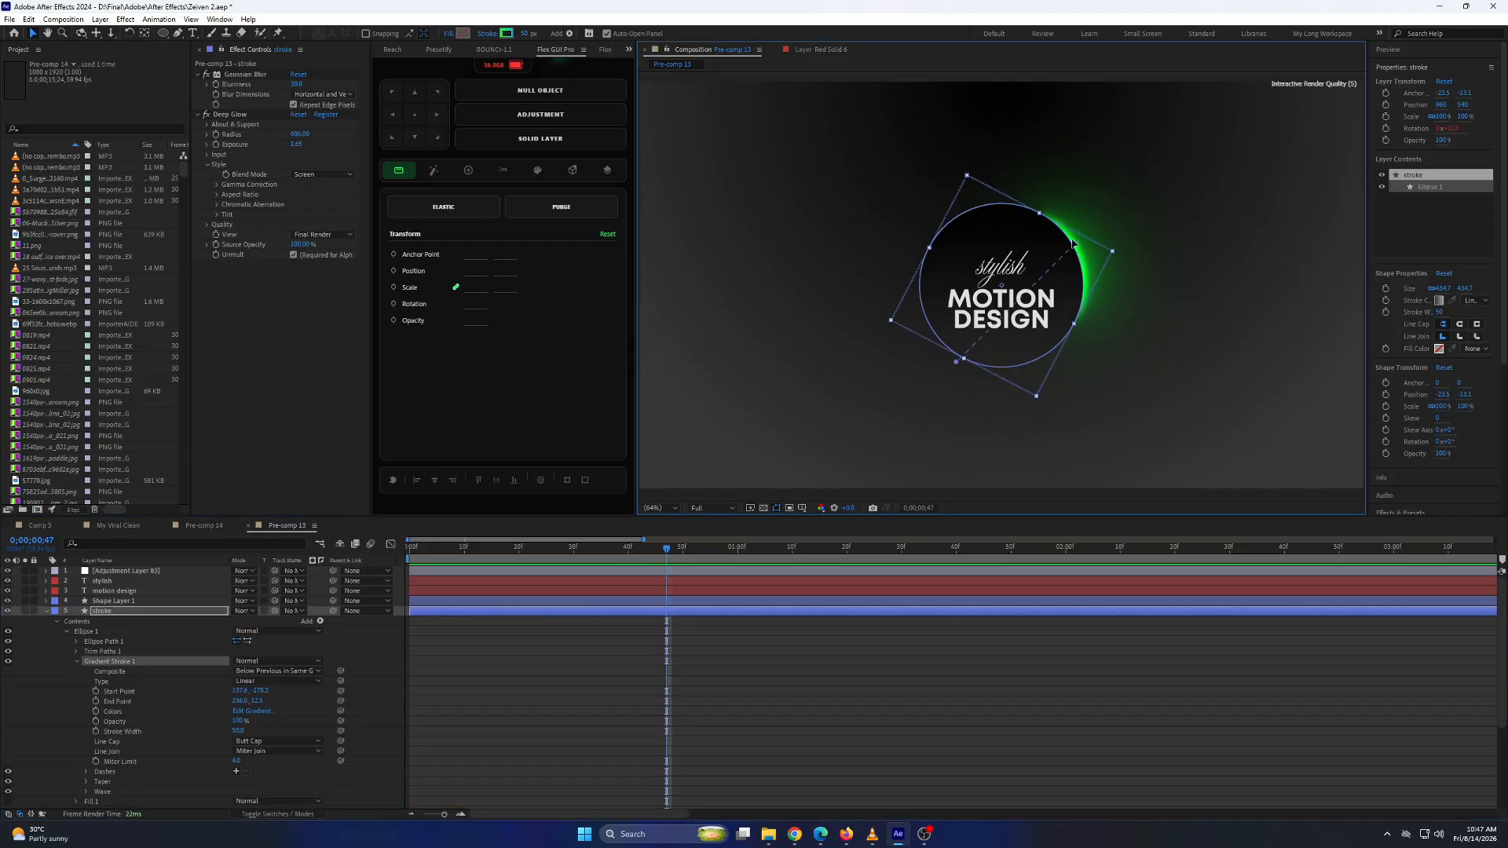
{"action": "left_click_drag", "start_coordinate": [1073, 244], "coordinate": [1068, 234]}
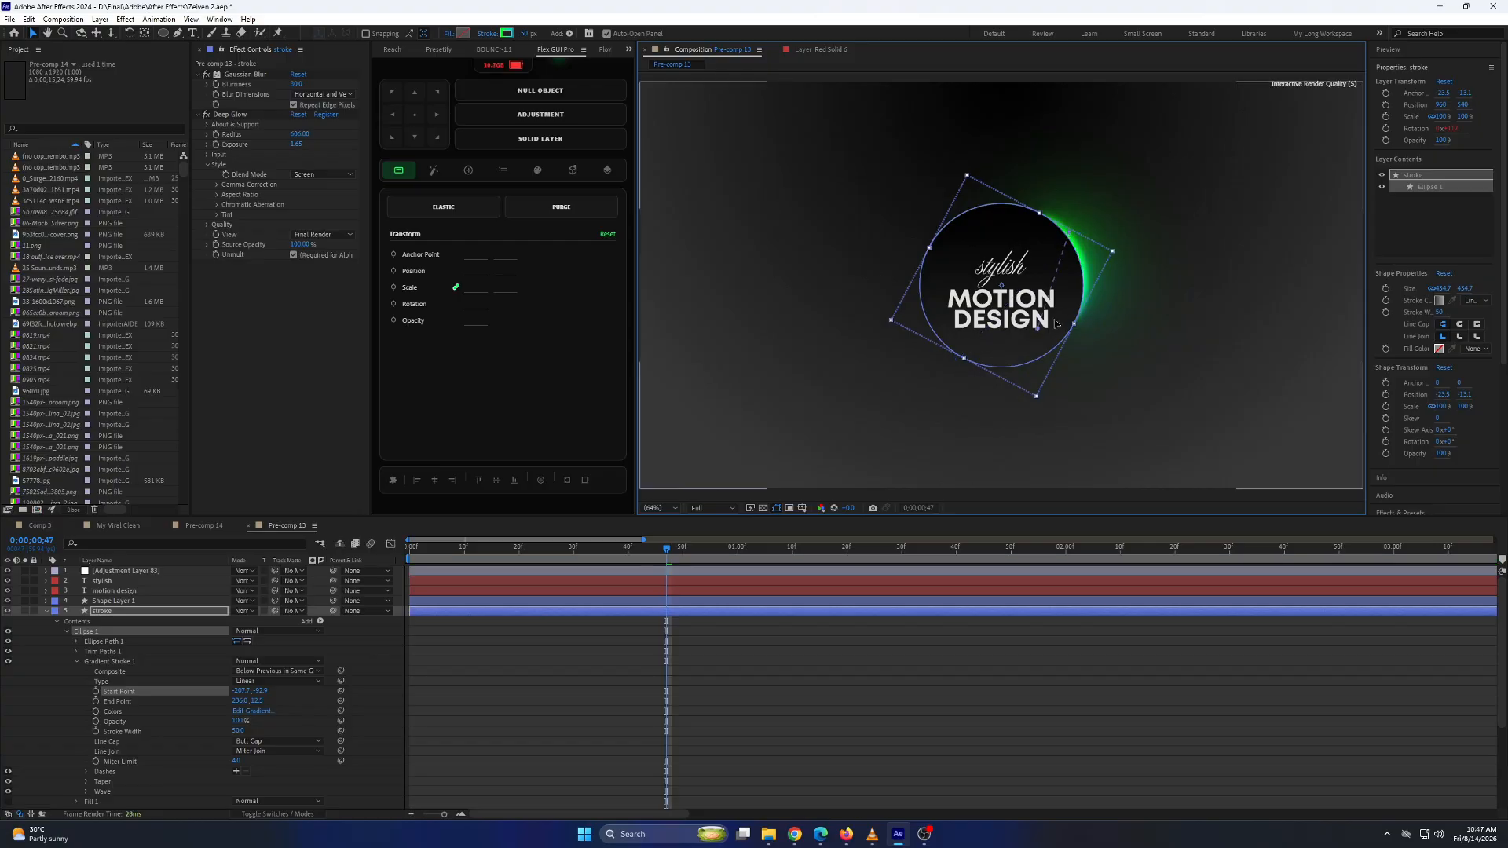
{"action": "left_click_drag", "start_coordinate": [1057, 323], "coordinate": [1071, 316]}
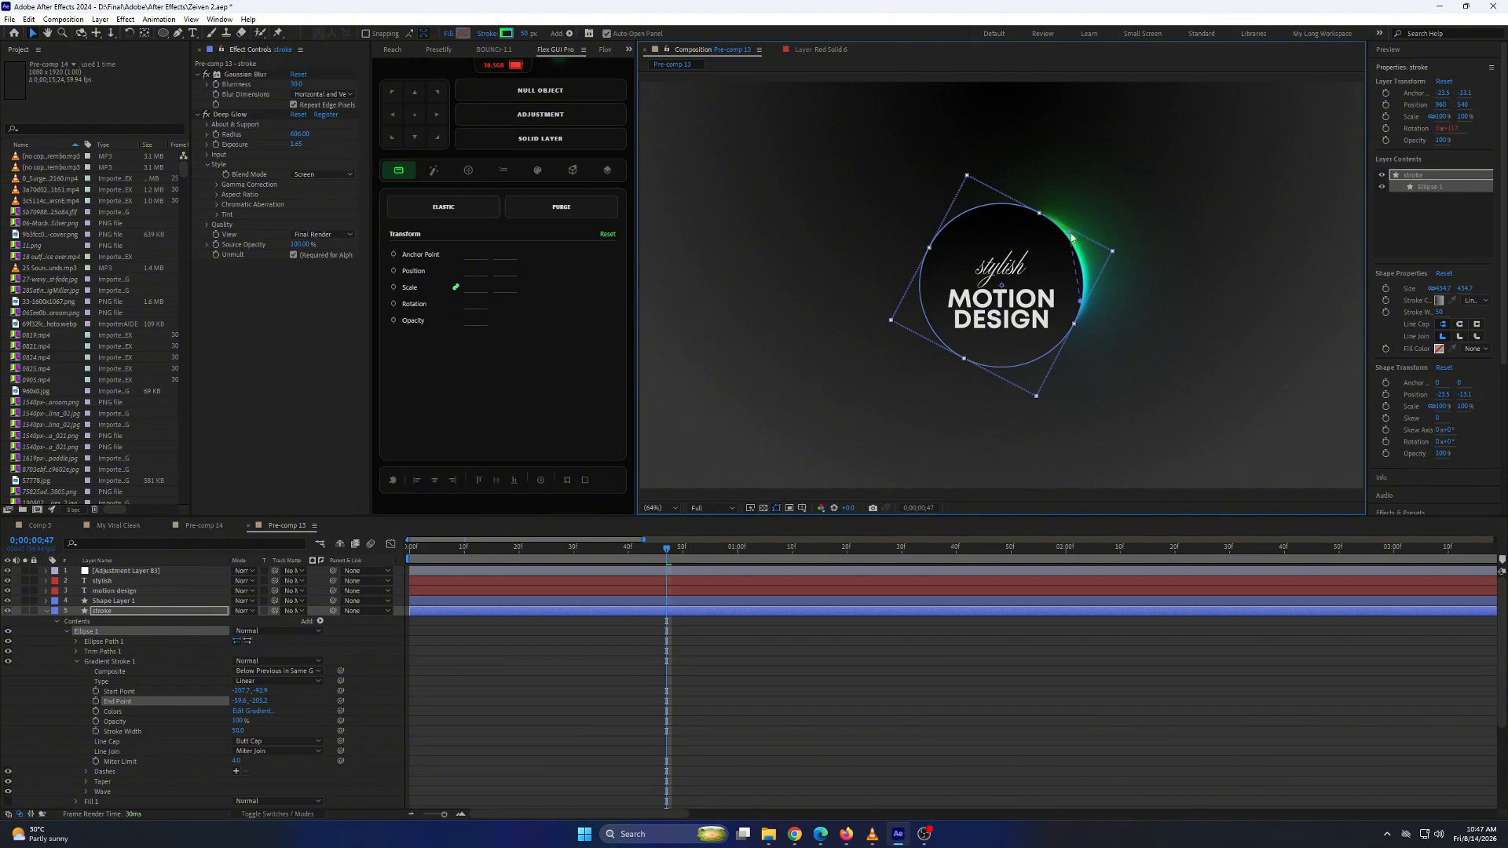
{"action": "left_click_drag", "start_coordinate": [1071, 238], "coordinate": [1047, 221]}
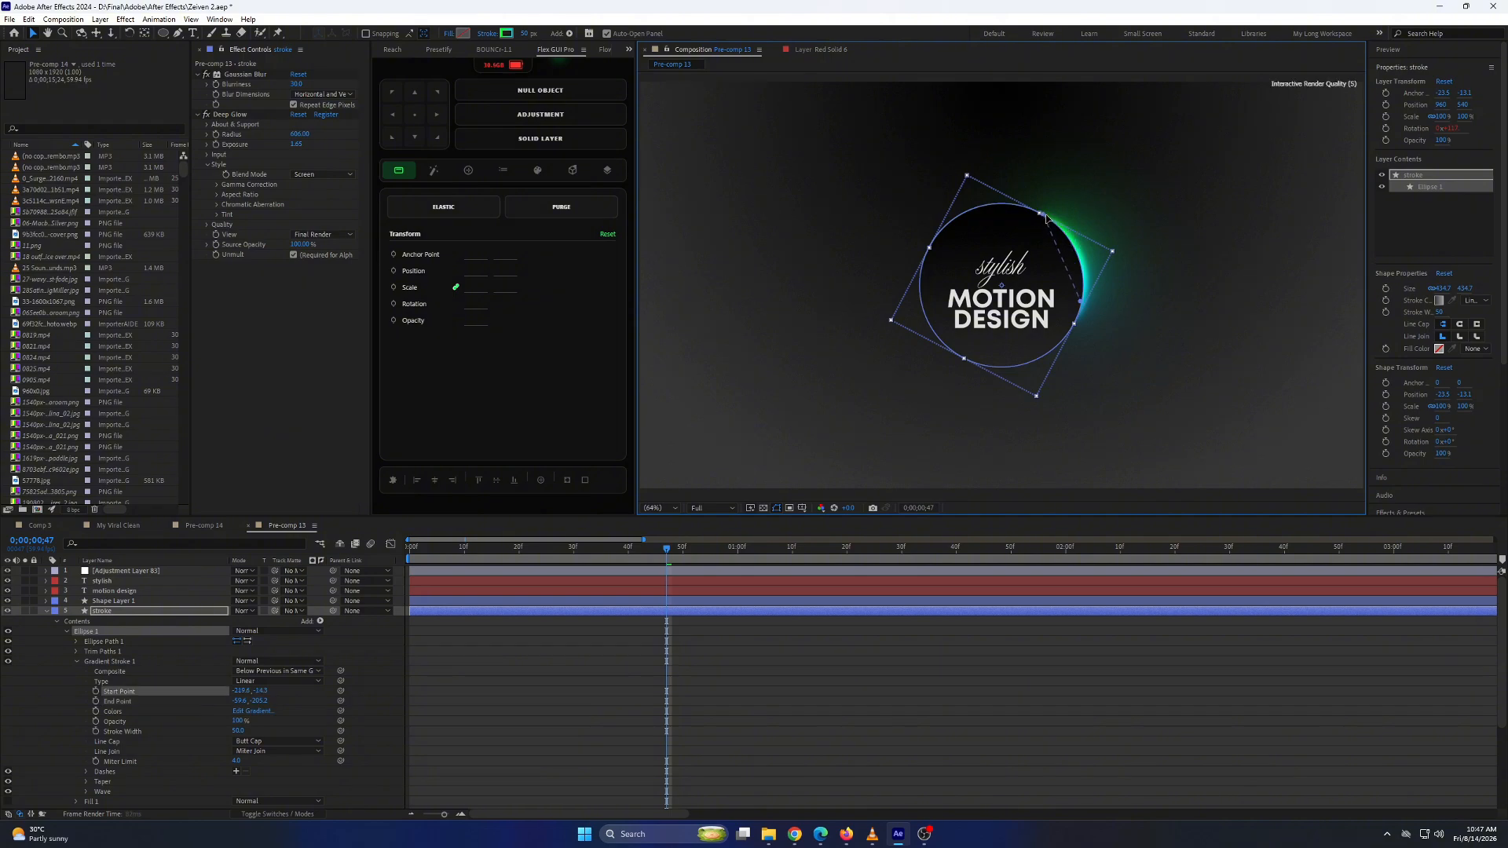
Check the ring's repositioned gradient at several points along the timeline.
{"action": "left_click", "coordinate": [822, 689]}
{"action": "key", "text": "space"}
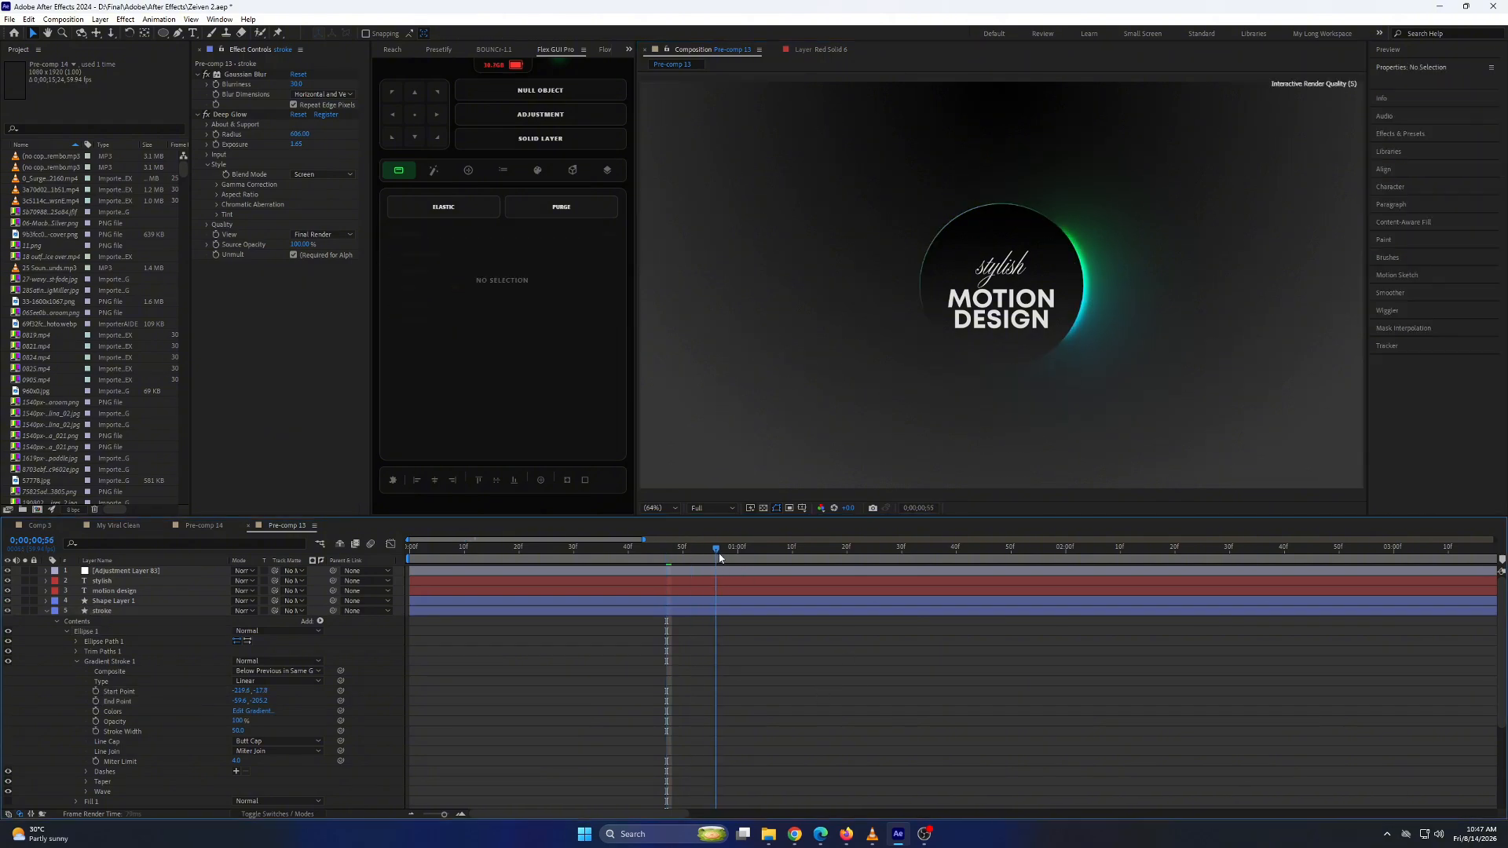
{"action": "left_click_drag", "start_coordinate": [848, 560], "coordinate": [1079, 562]}
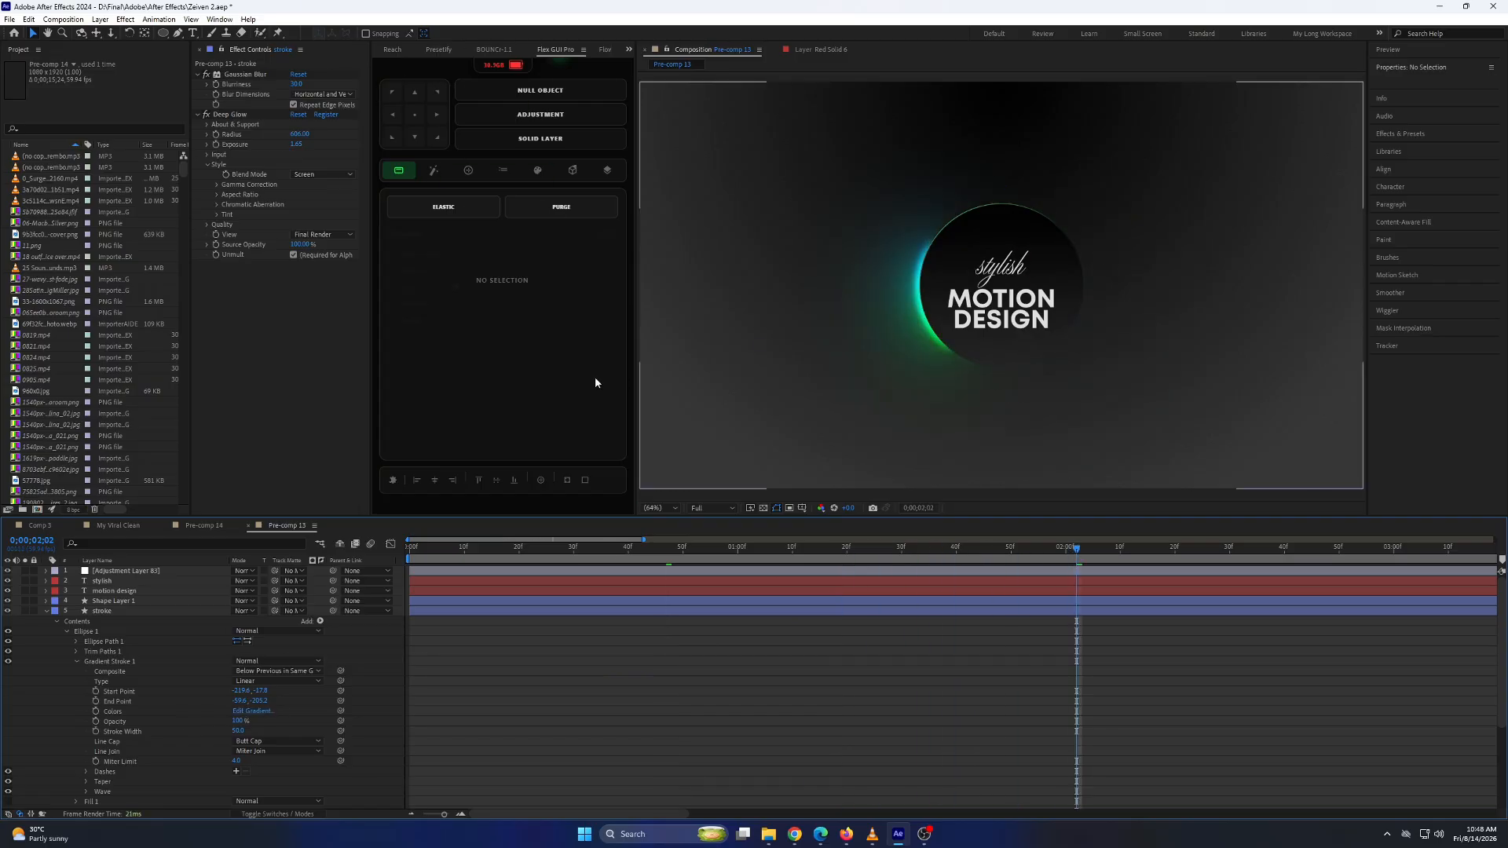
{"action": "left_click", "coordinate": [259, 710]}
{"action": "left_click", "coordinate": [604, 325]}
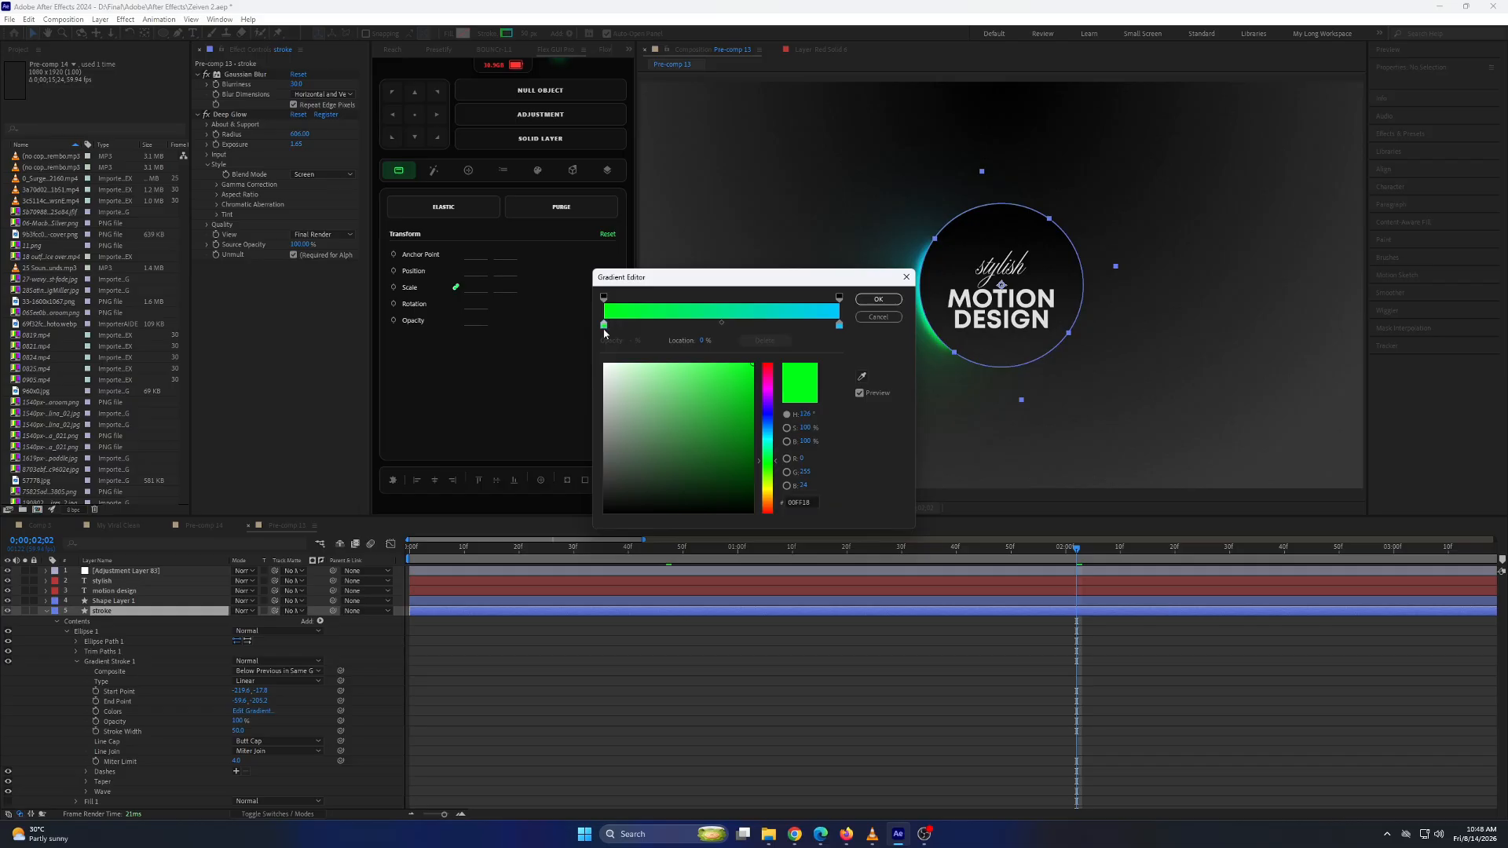
{"action": "left_click", "coordinate": [690, 411]}
{"action": "left_click_drag", "start_coordinate": [767, 417], "coordinate": [756, 357]}
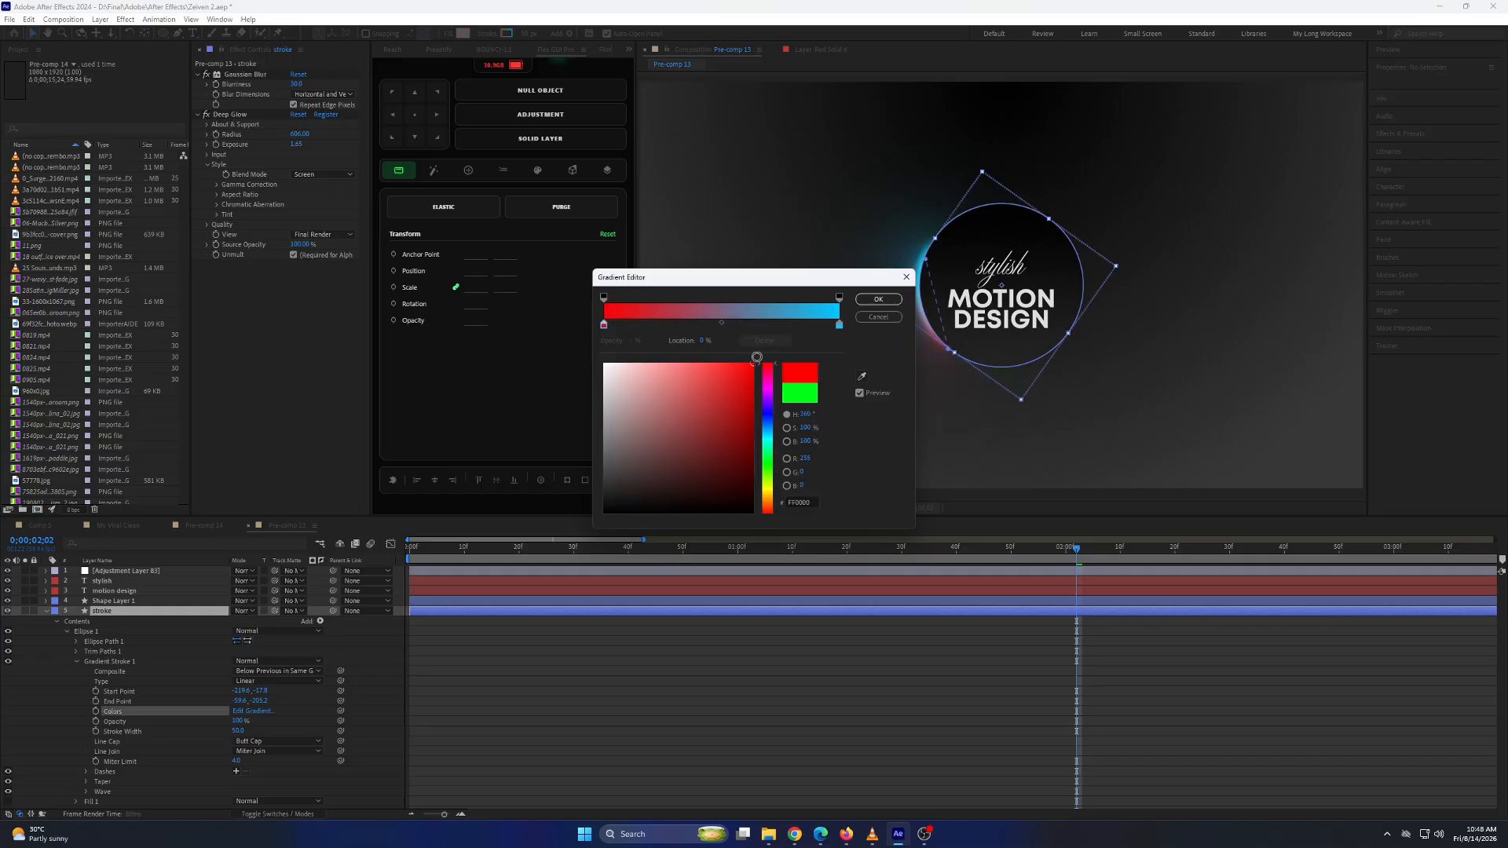
{"action": "left_click", "coordinate": [877, 318]}
Apply the Animation Composer text preset Ease Fade Together 3 as an In animation on the "stylish" layer, starting from frame 0.
{"action": "left_click", "coordinate": [920, 667]}
{"action": "mouse_move", "coordinate": [931, 551]}
{"action": "left_mouse_down"}
{"action": "mouse_move", "coordinate": [559, 558]}
{"action": "mouse_move", "coordinate": [1261, 594]}
{"action": "mouse_move", "coordinate": [410, 601]}
{"action": "left_mouse_up"}
{"action": "left_click", "coordinate": [47, 610]}
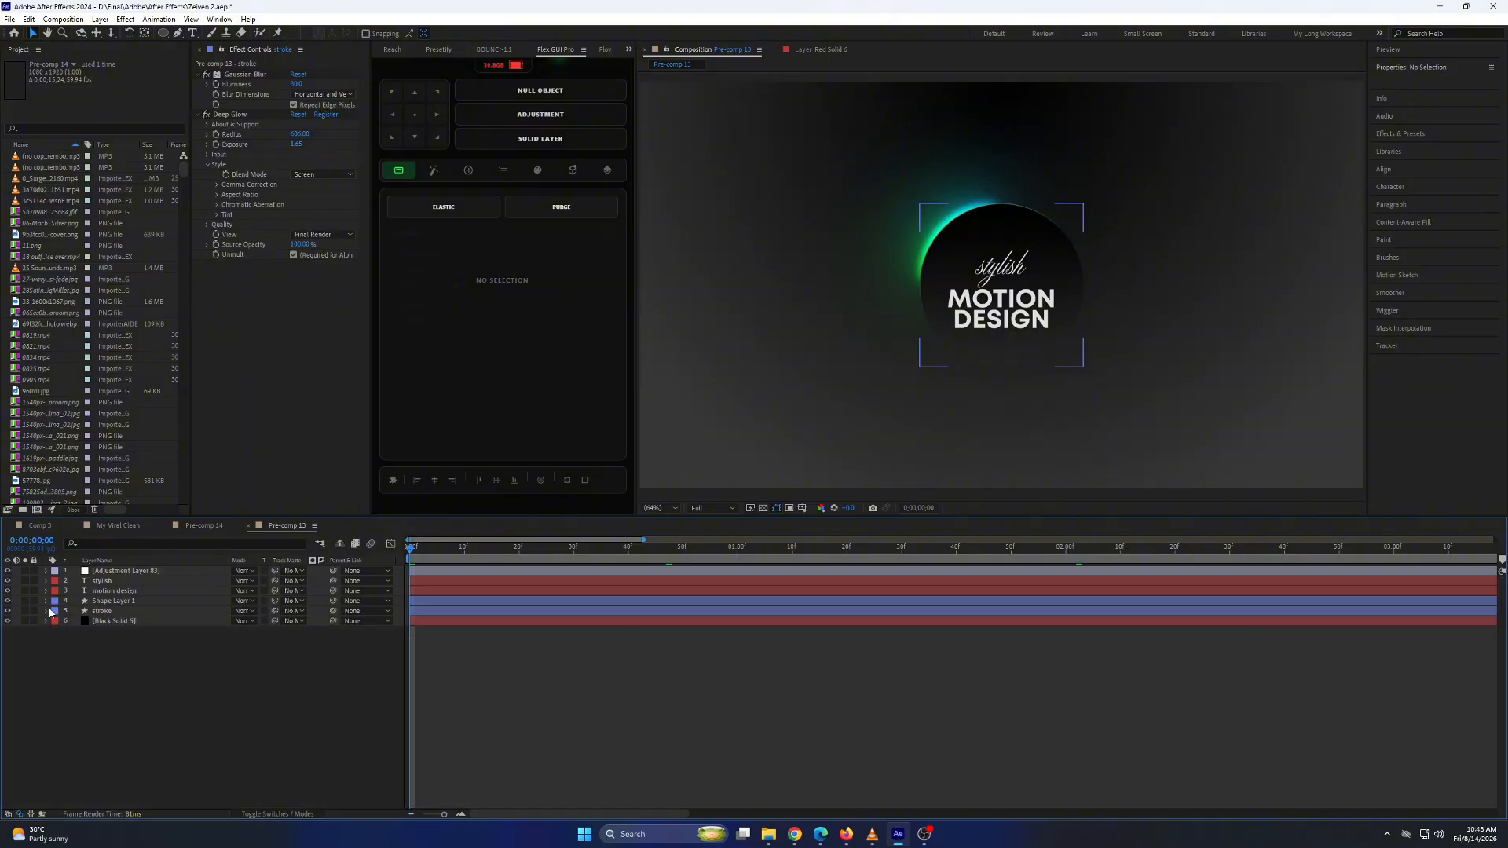
{"action": "left_click", "coordinate": [131, 581]}
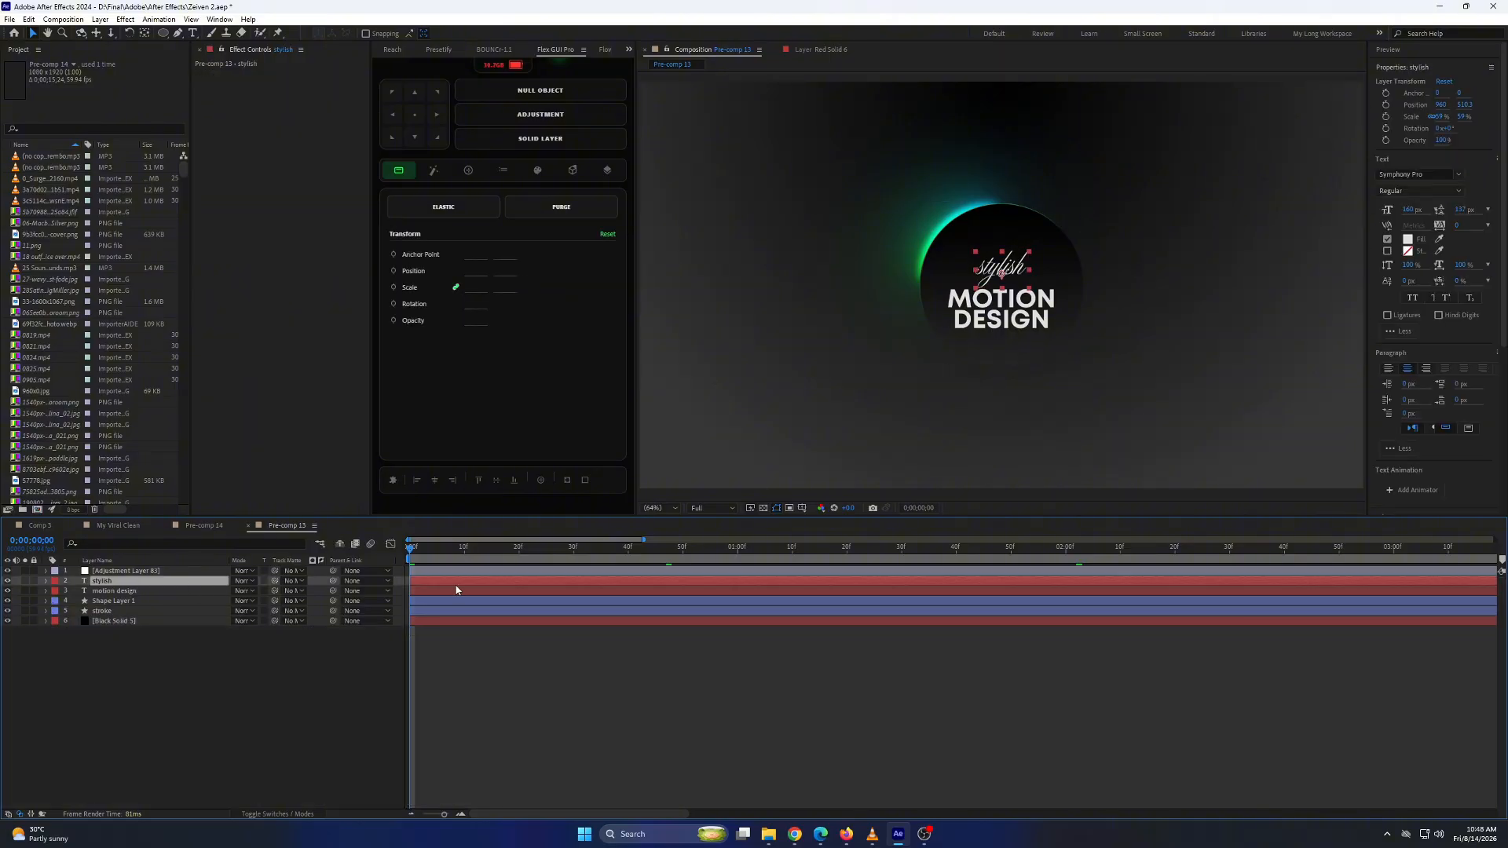
{"action": "left_click", "coordinate": [628, 48]}
{"action": "left_click", "coordinate": [653, 77]}
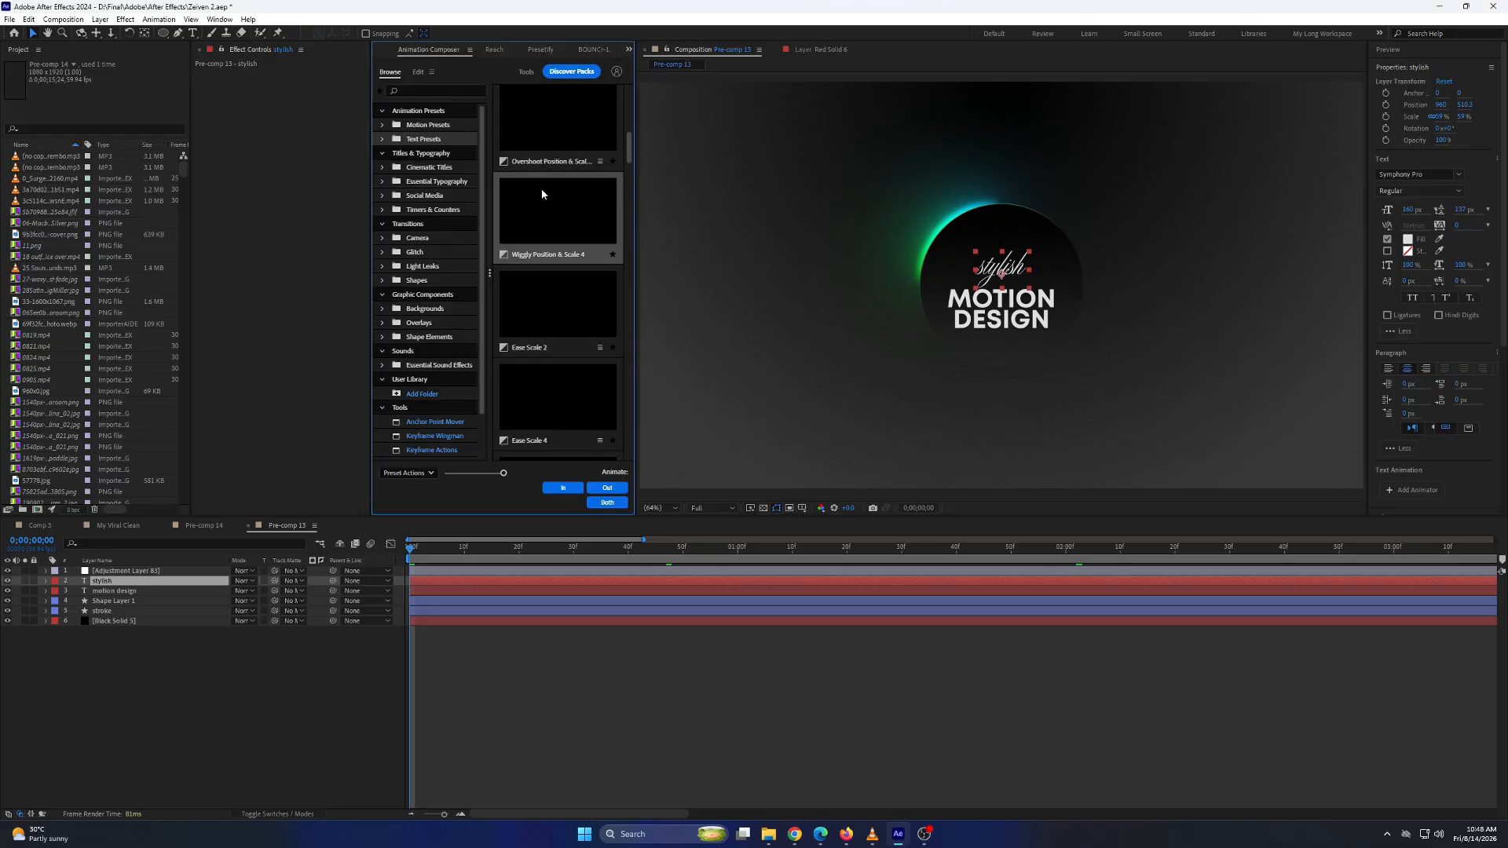
{"action": "scroll", "coordinate": [562, 225], "scroll_direction": "down", "scroll_amount": 1}
{"action": "scroll", "coordinate": [562, 226], "scroll_direction": "up", "scroll_amount": 3}
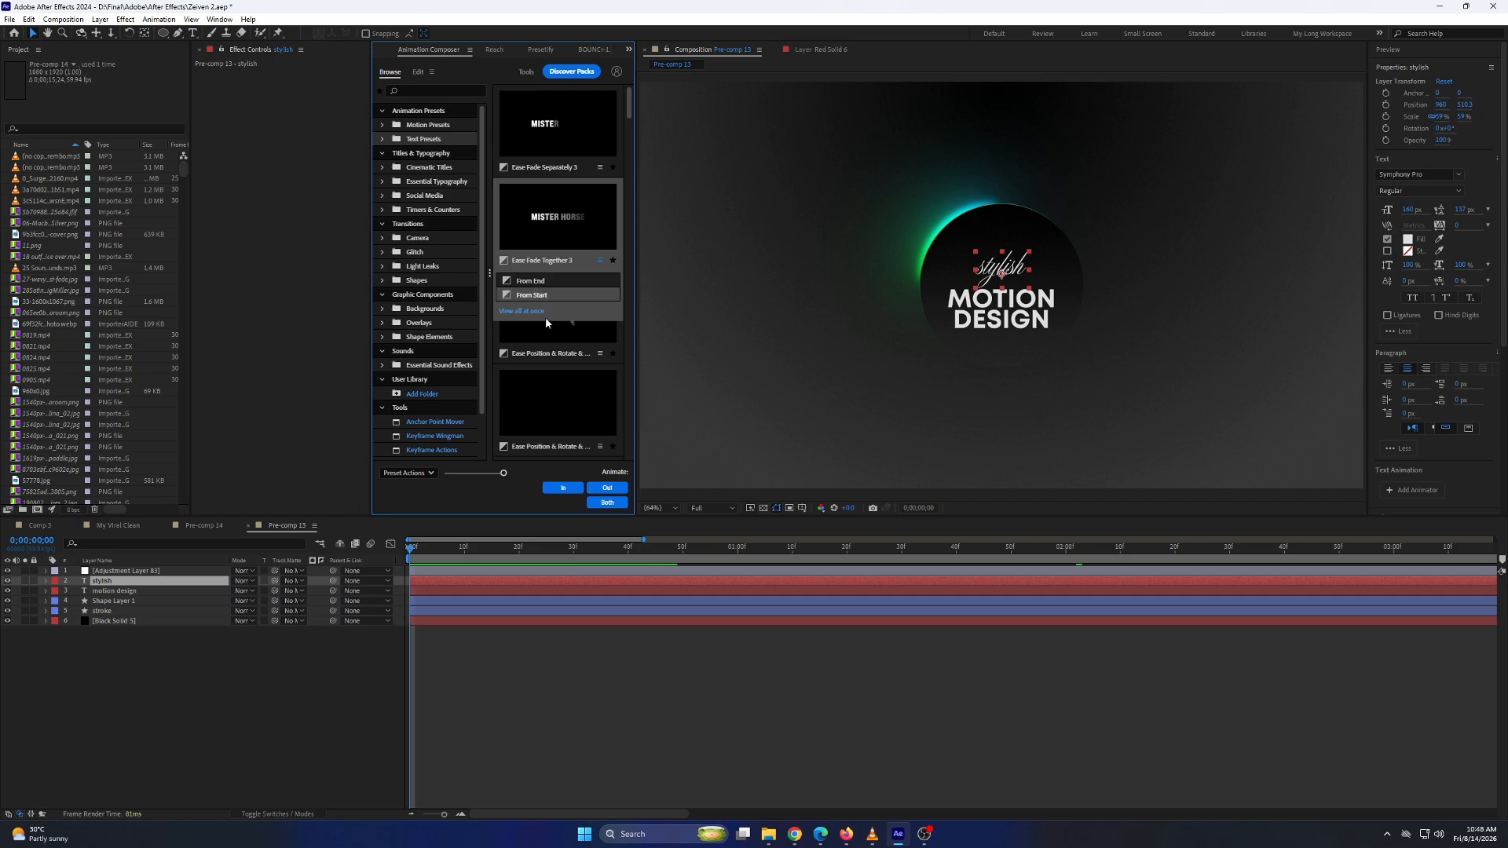
{"action": "left_click", "coordinate": [563, 490]}
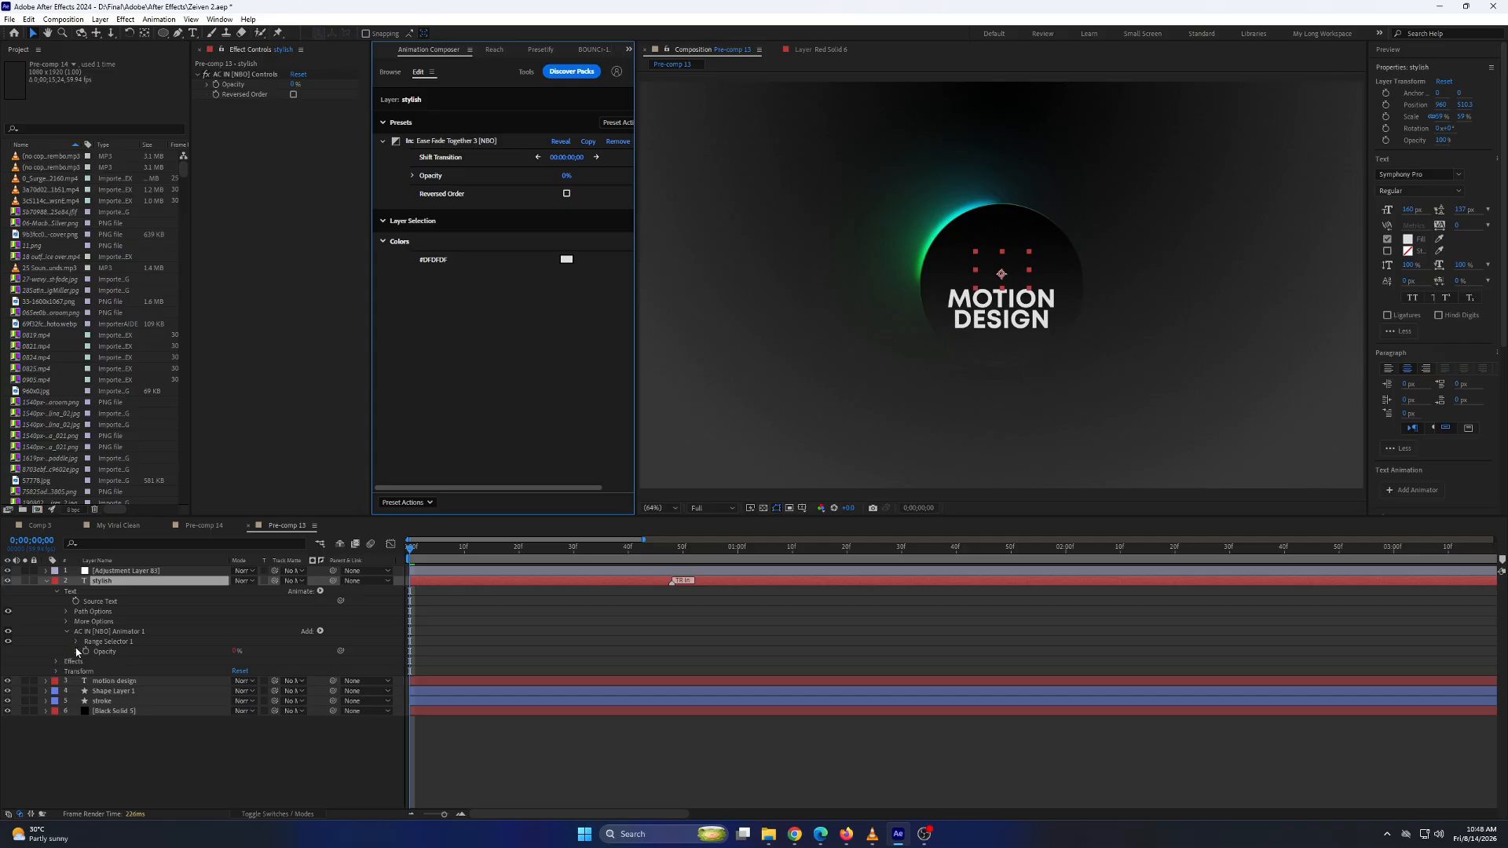
Inspect the Based On options of the "stylish" animator's range selector and preview the fade-in from the beginning.
{"action": "left_click", "coordinate": [77, 642]}
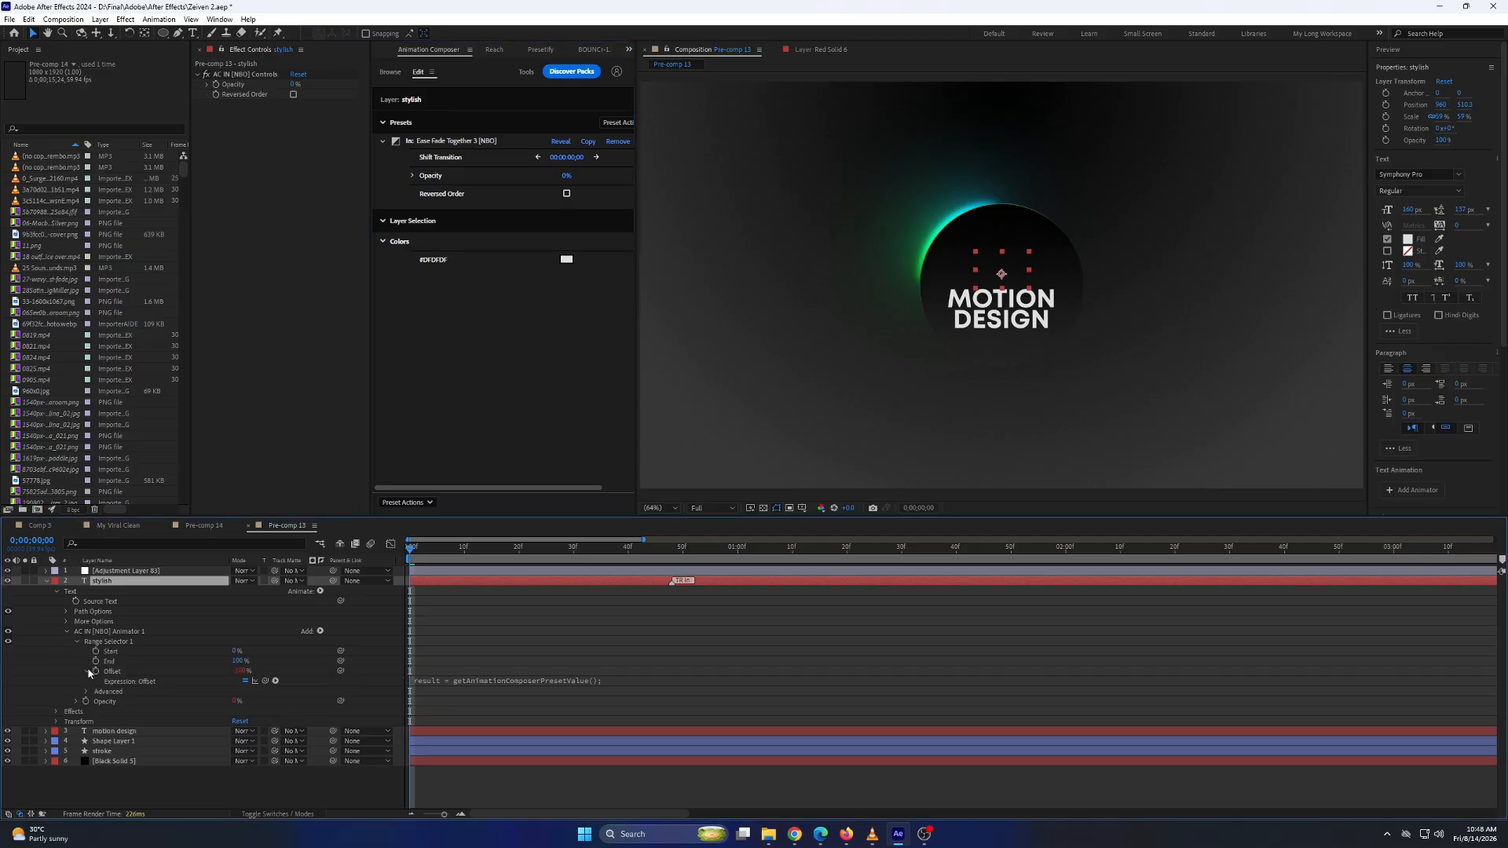
{"action": "left_click", "coordinate": [87, 681]}
{"action": "left_click", "coordinate": [259, 701]}
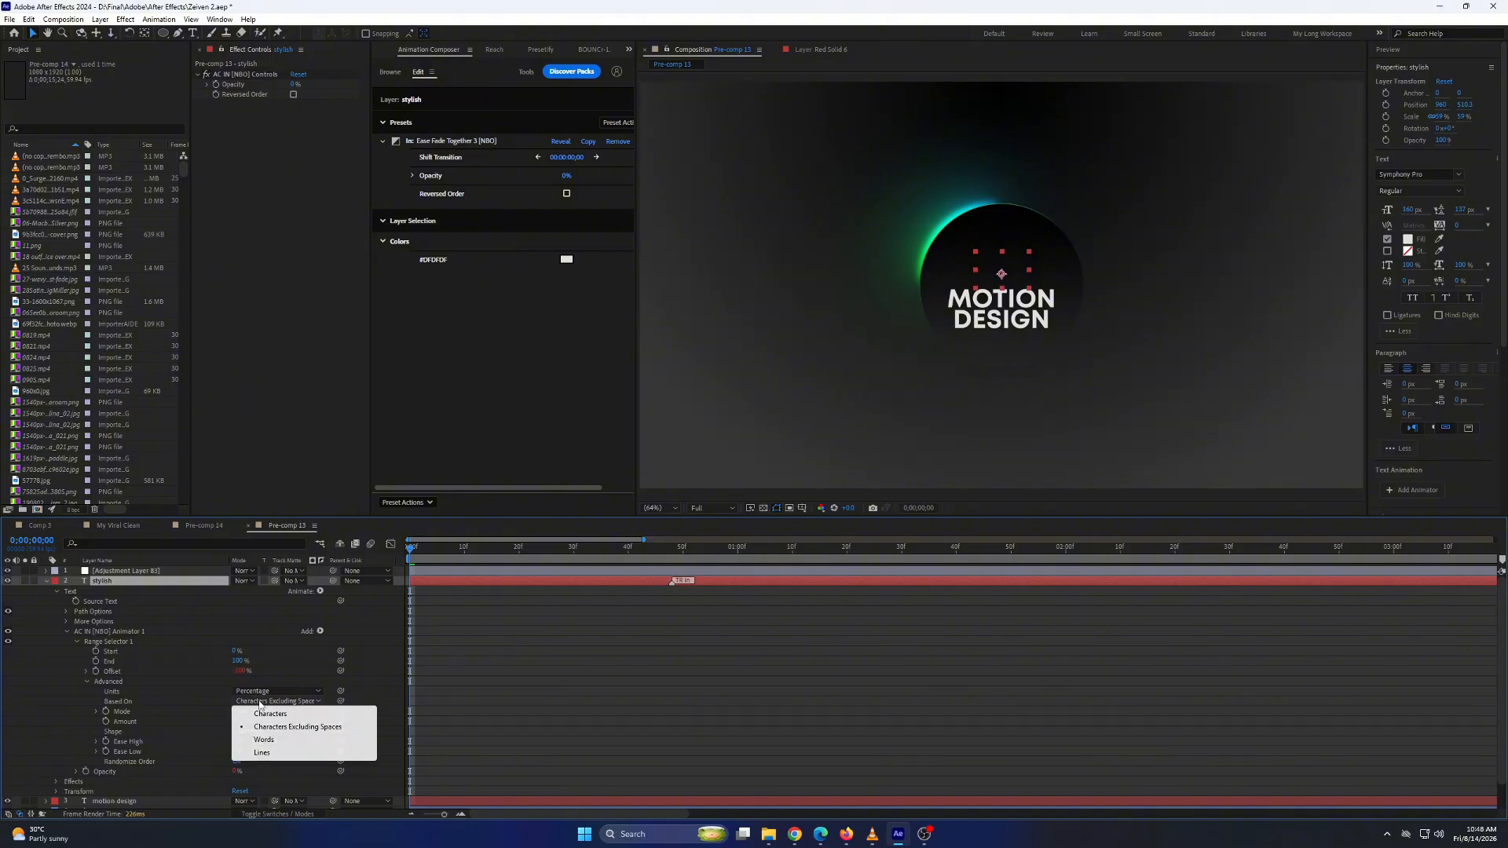
{"action": "left_click_drag", "start_coordinate": [440, 559], "coordinate": [364, 559]}
{"action": "key", "text": "space"}
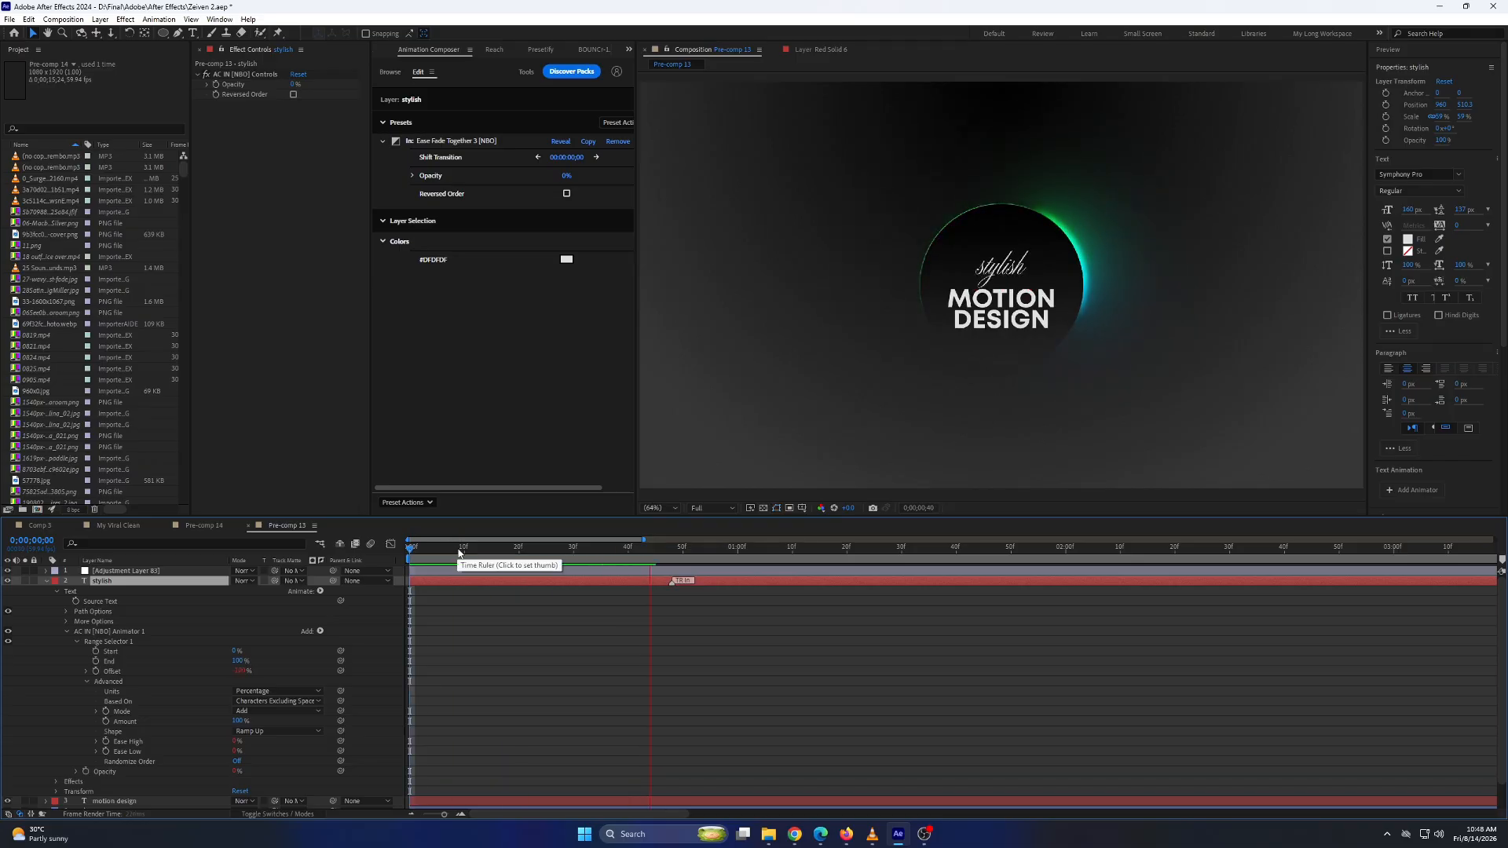
{"action": "key", "text": "space"}
{"action": "left_click", "coordinate": [45, 581]}
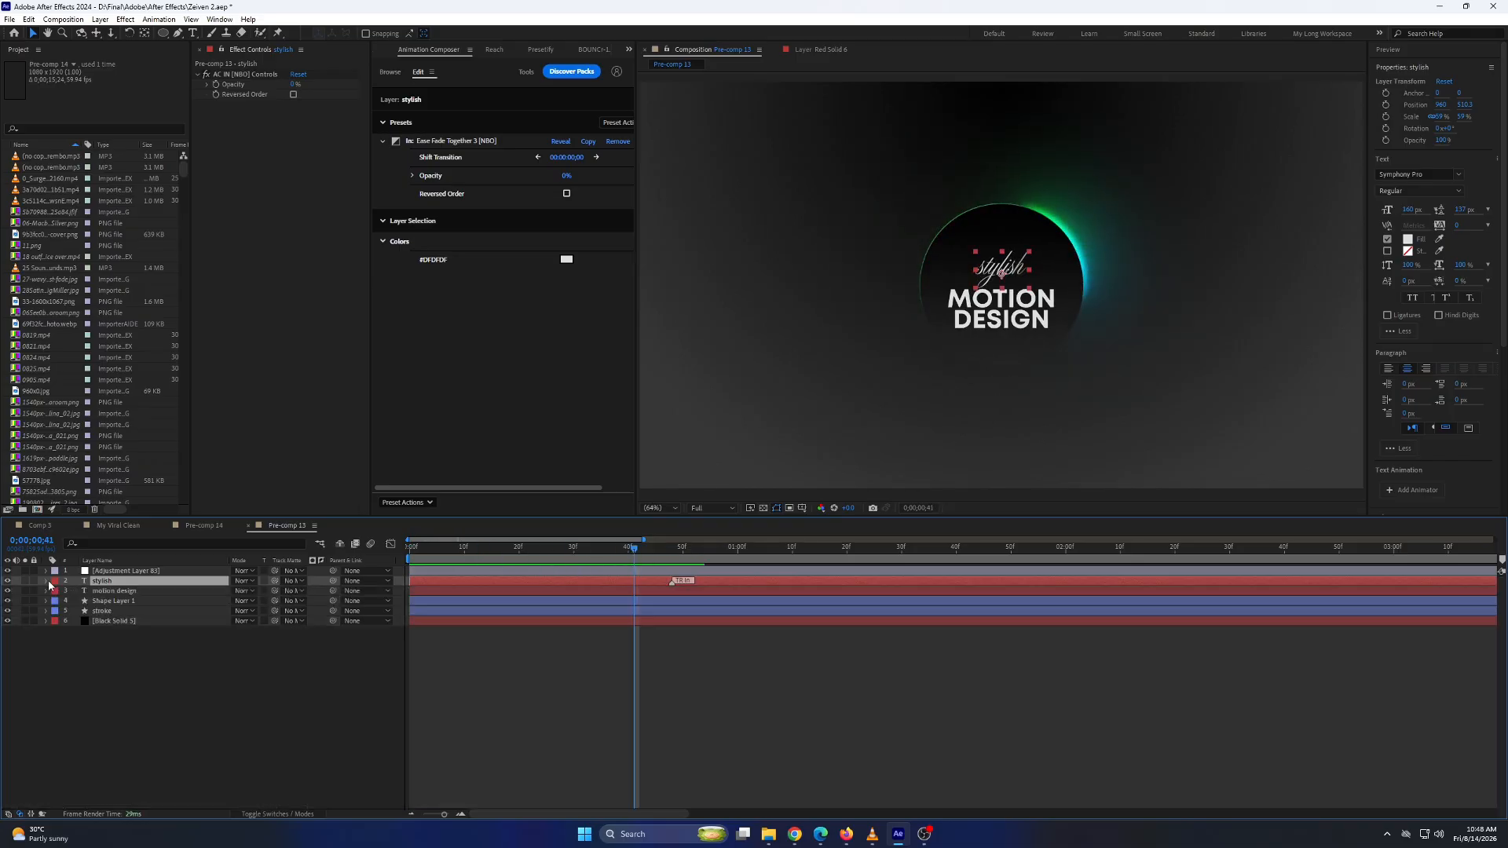
Apply the text preset Ease Scale 2 as an In animation on the "motion design" layer.
{"action": "left_click", "coordinate": [120, 591]}
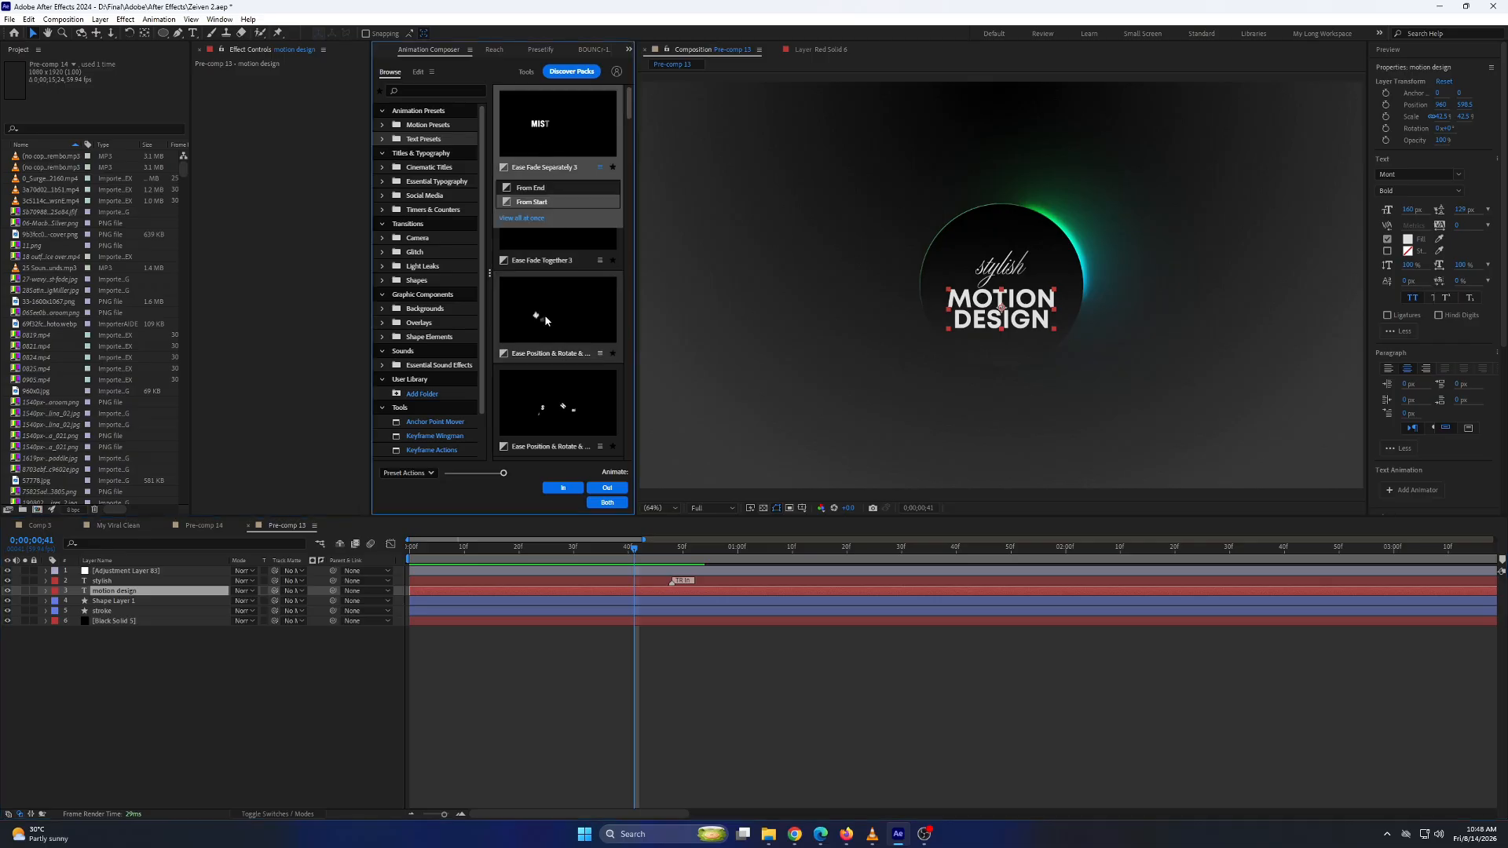
{"action": "scroll", "coordinate": [564, 351], "scroll_direction": "down", "scroll_amount": 3}
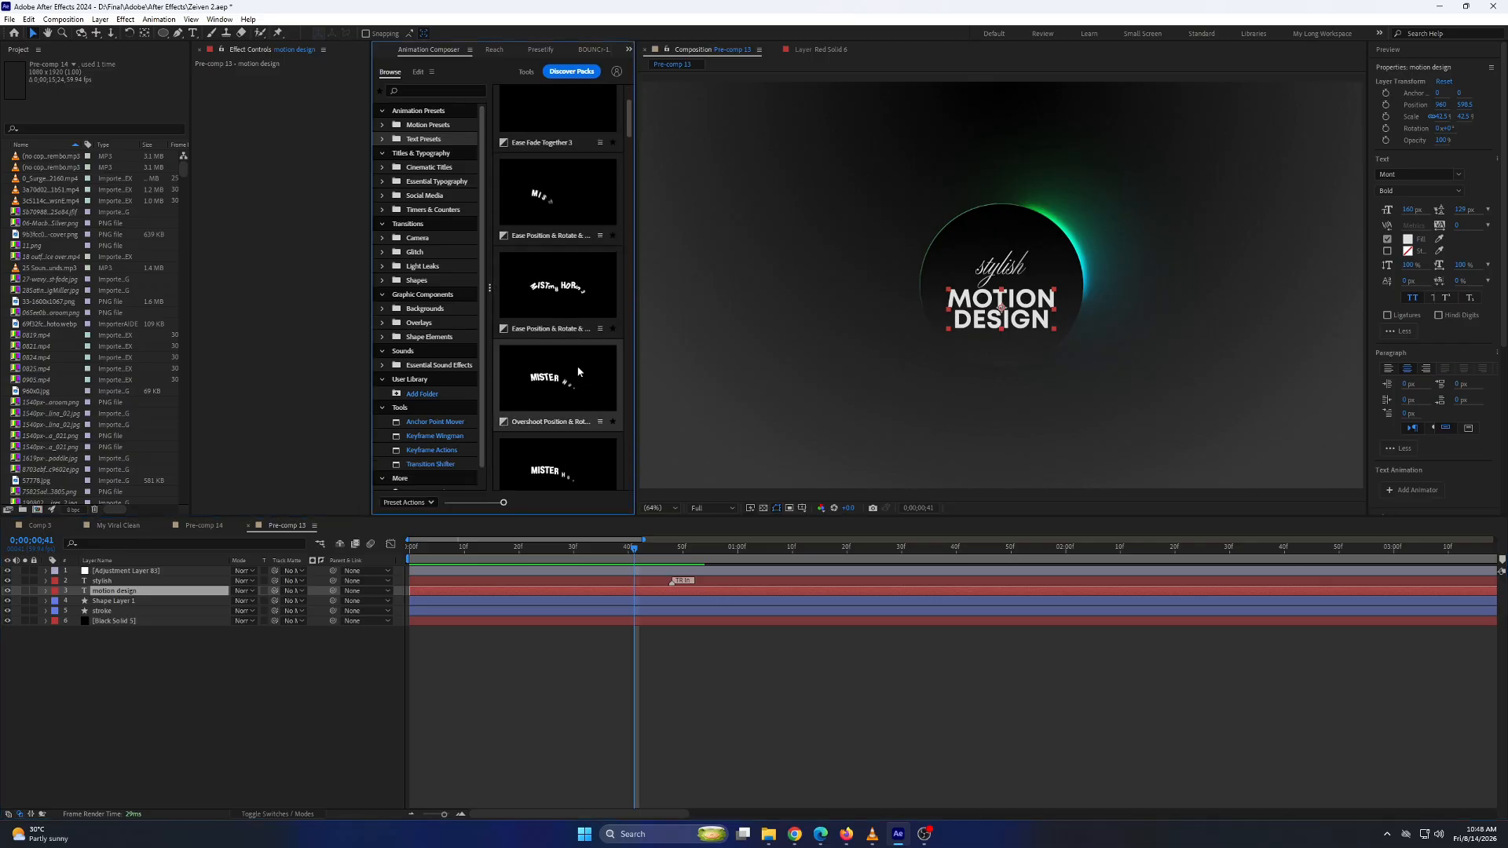
{"action": "scroll", "coordinate": [578, 379], "scroll_direction": "down", "scroll_amount": 1}
{"action": "mouse_move", "coordinate": [581, 355]}
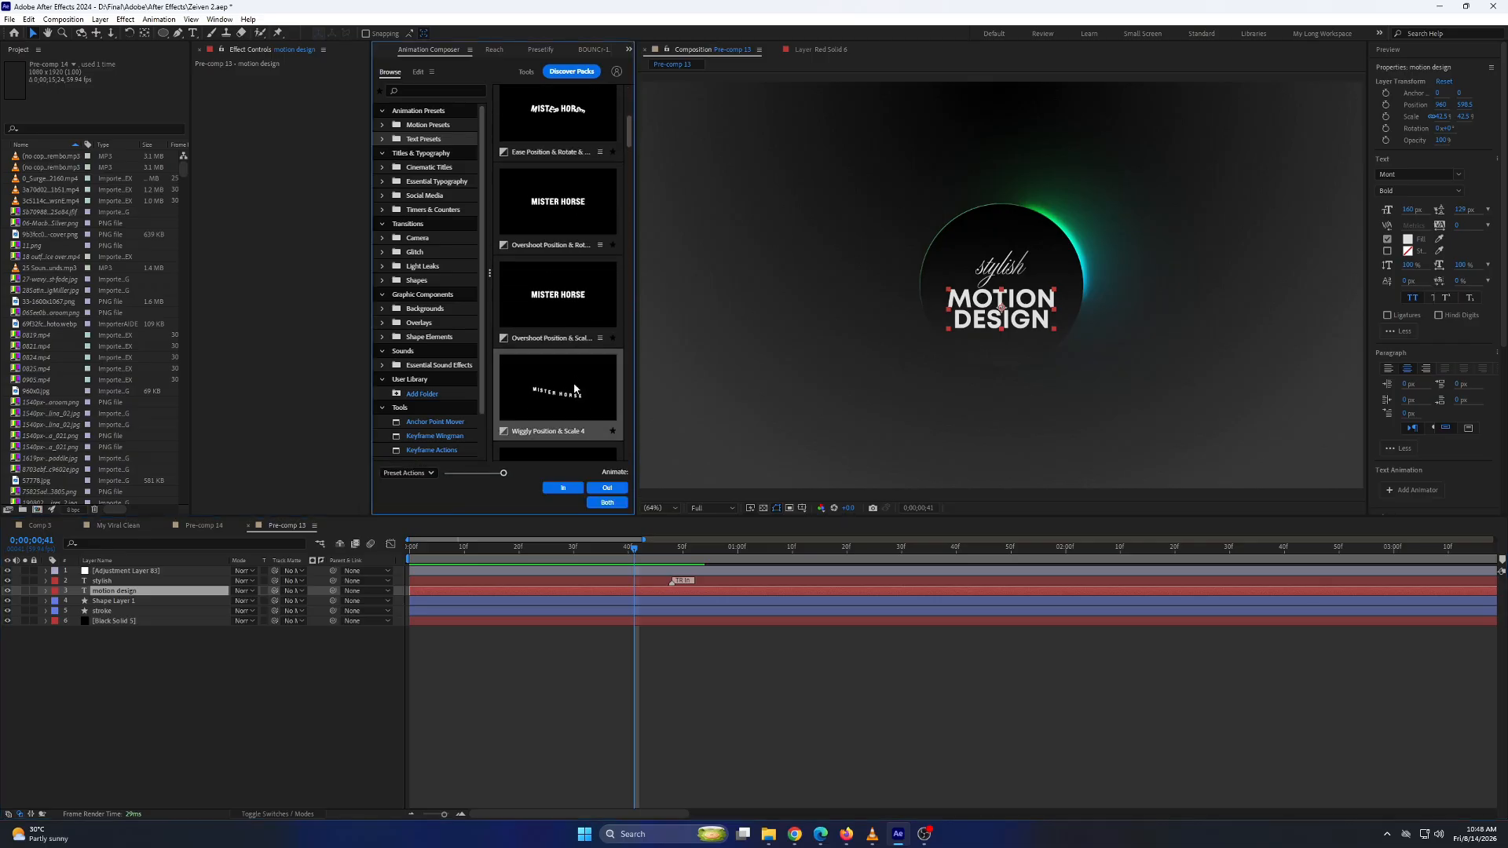
{"action": "scroll", "coordinate": [581, 355], "scroll_direction": "down", "scroll_amount": 3}
{"action": "mouse_move", "coordinate": [584, 416]}
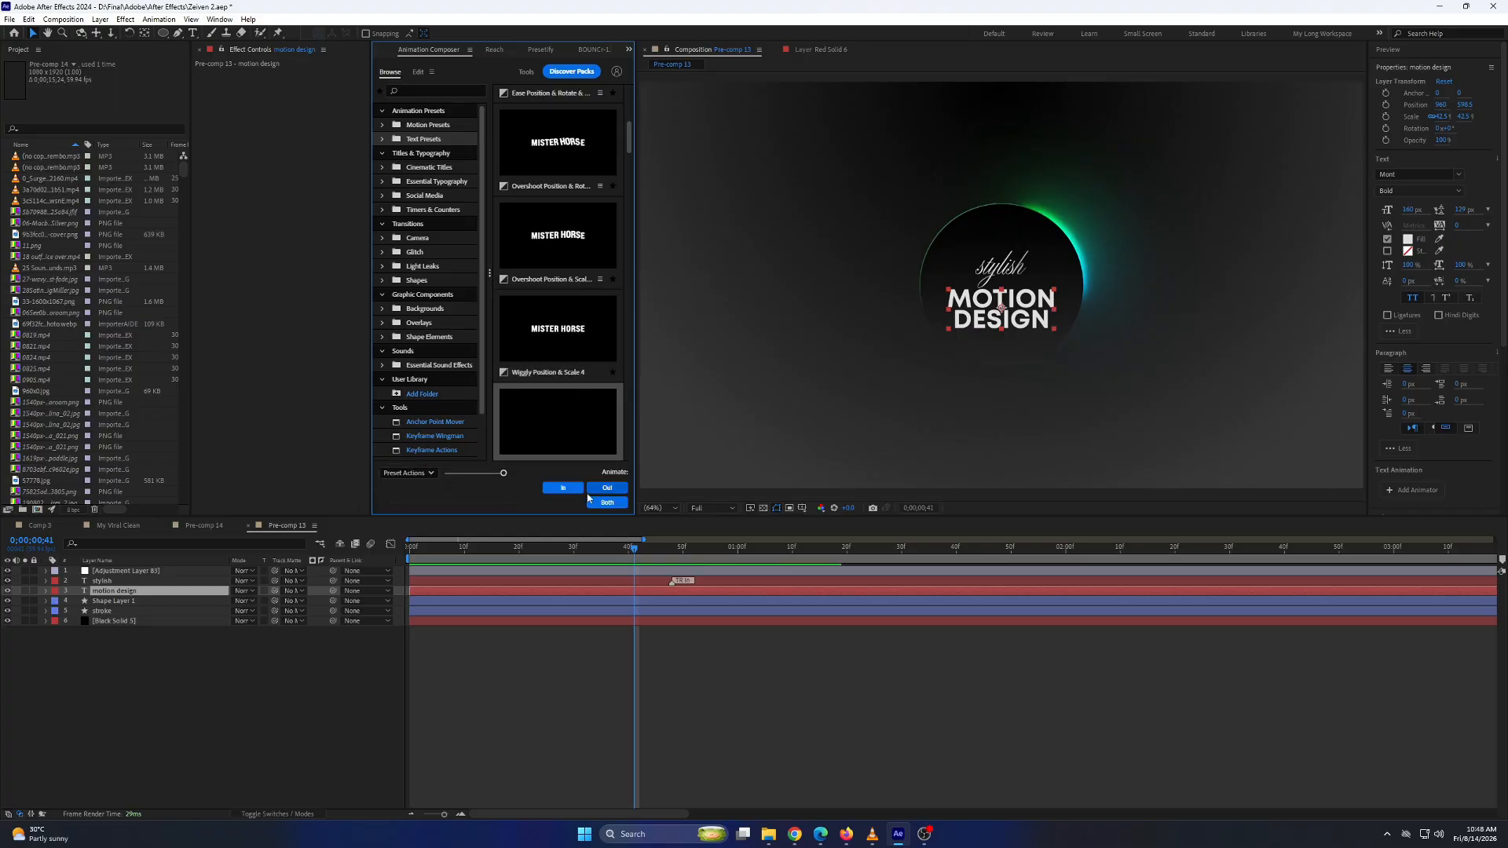
{"action": "left_click", "coordinate": [562, 493]}
Trim the start of the "motion design" layer to about frame 18 and return the playhead to the beginning.
{"action": "left_click_drag", "start_coordinate": [639, 554], "coordinate": [710, 588]}
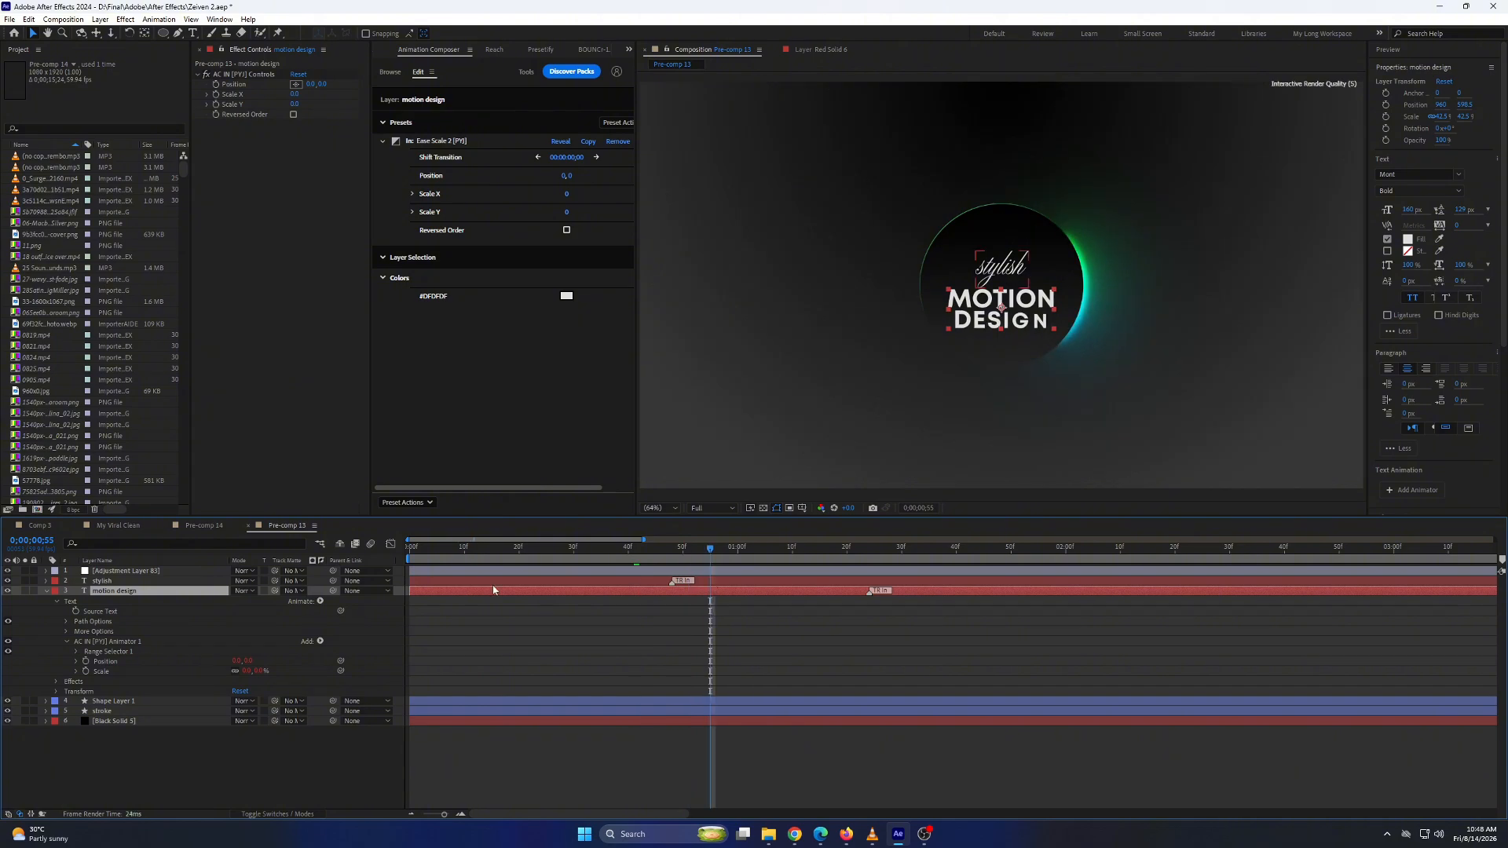
{"action": "left_click_drag", "start_coordinate": [425, 591], "coordinate": [508, 590]}
{"action": "key", "text": "Home"}
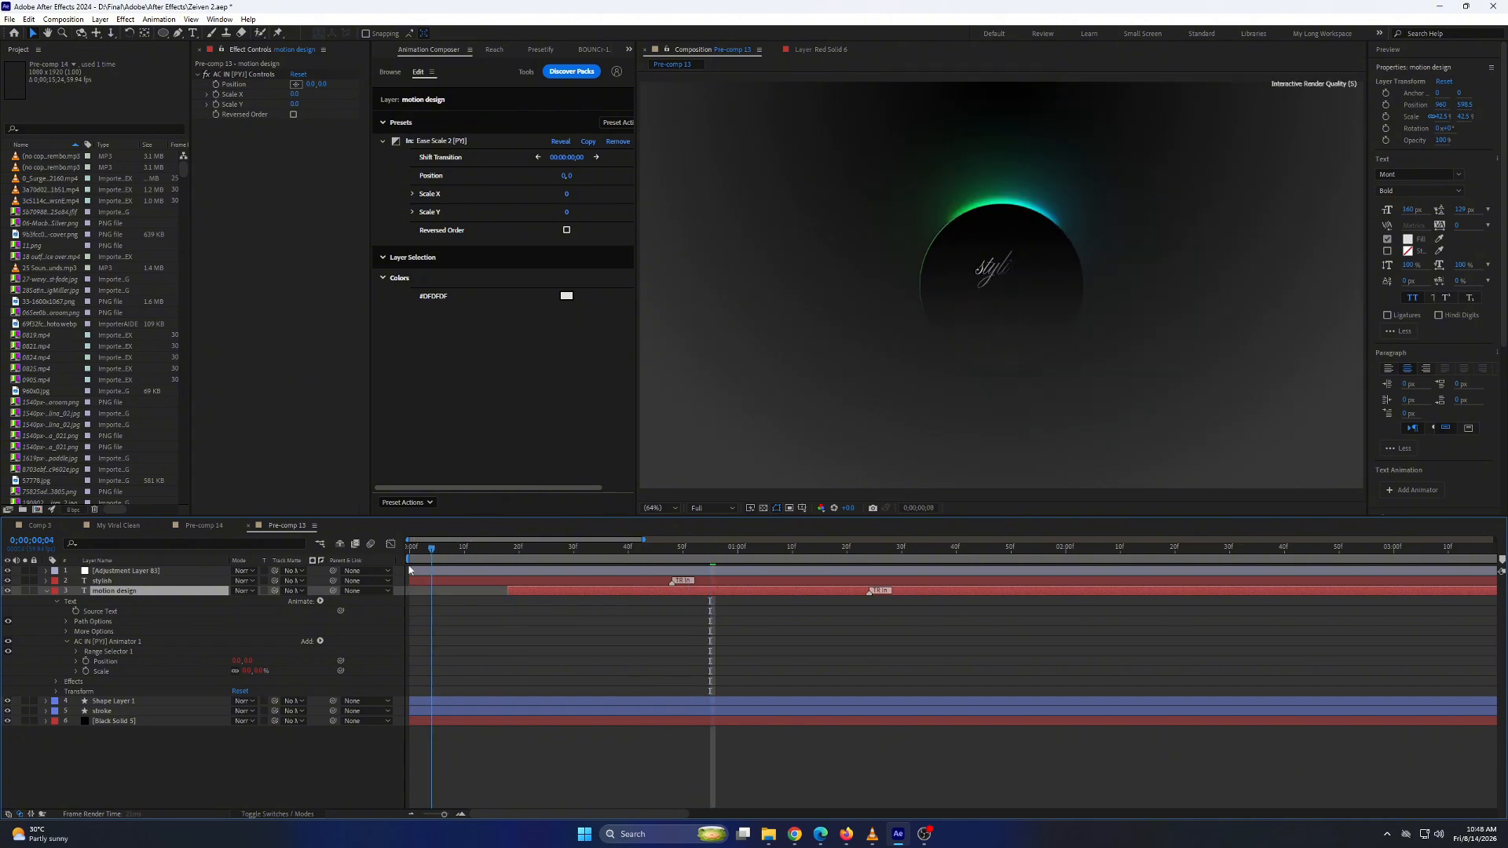
{"action": "left_click", "coordinate": [46, 591]}
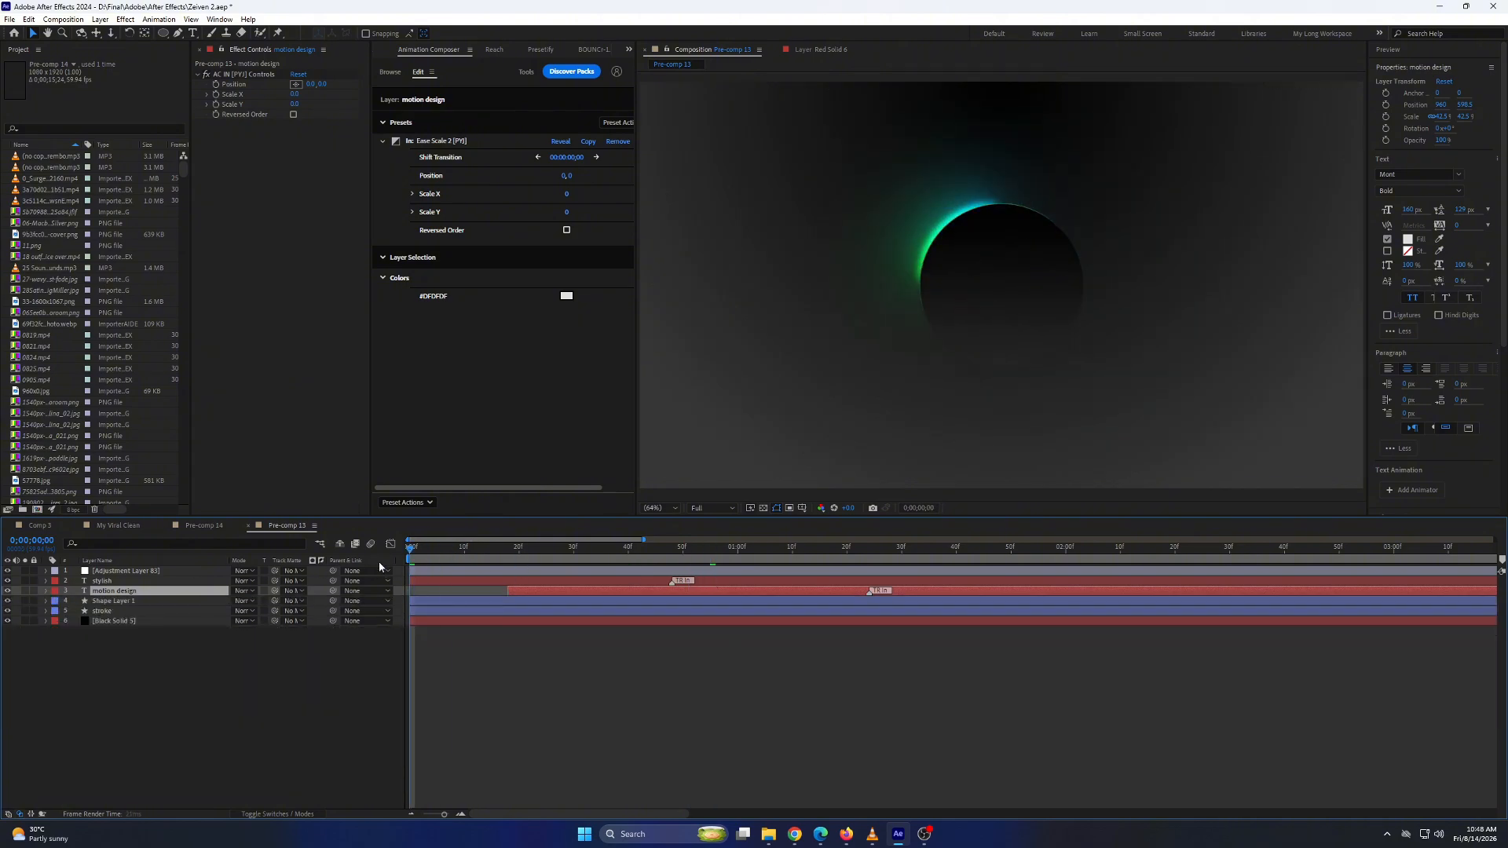
Preview both text animations together with the rotating ring from the beginning.
{"action": "left_click", "coordinate": [676, 509]}
{"action": "left_click", "coordinate": [676, 520]}
{"action": "left_click", "coordinate": [479, 652]}
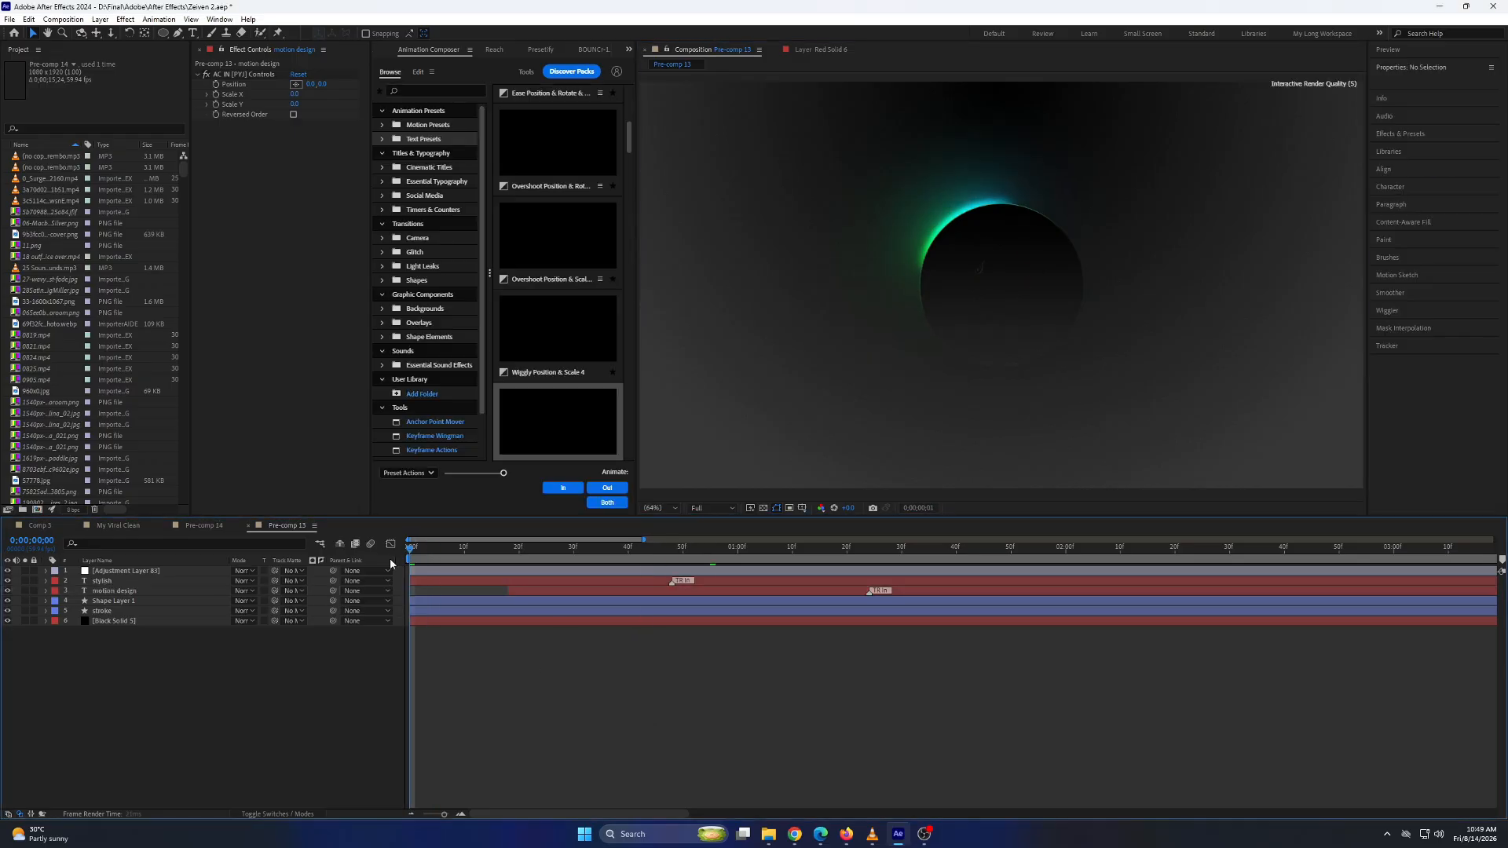
{"action": "key", "text": "space"}
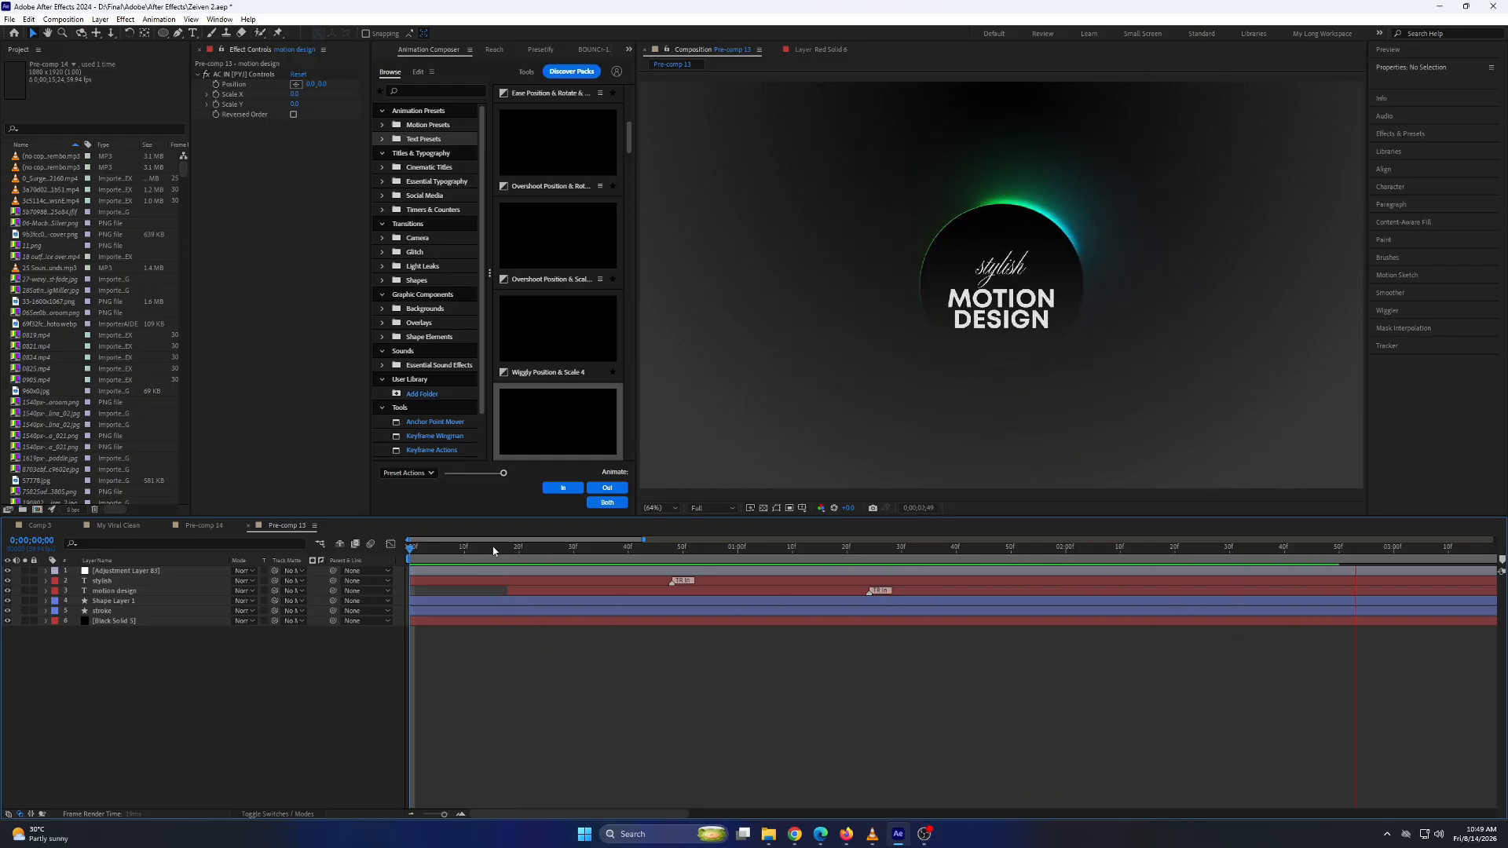
{"action": "left_click", "coordinate": [448, 548]}
{"action": "key", "text": "space"}
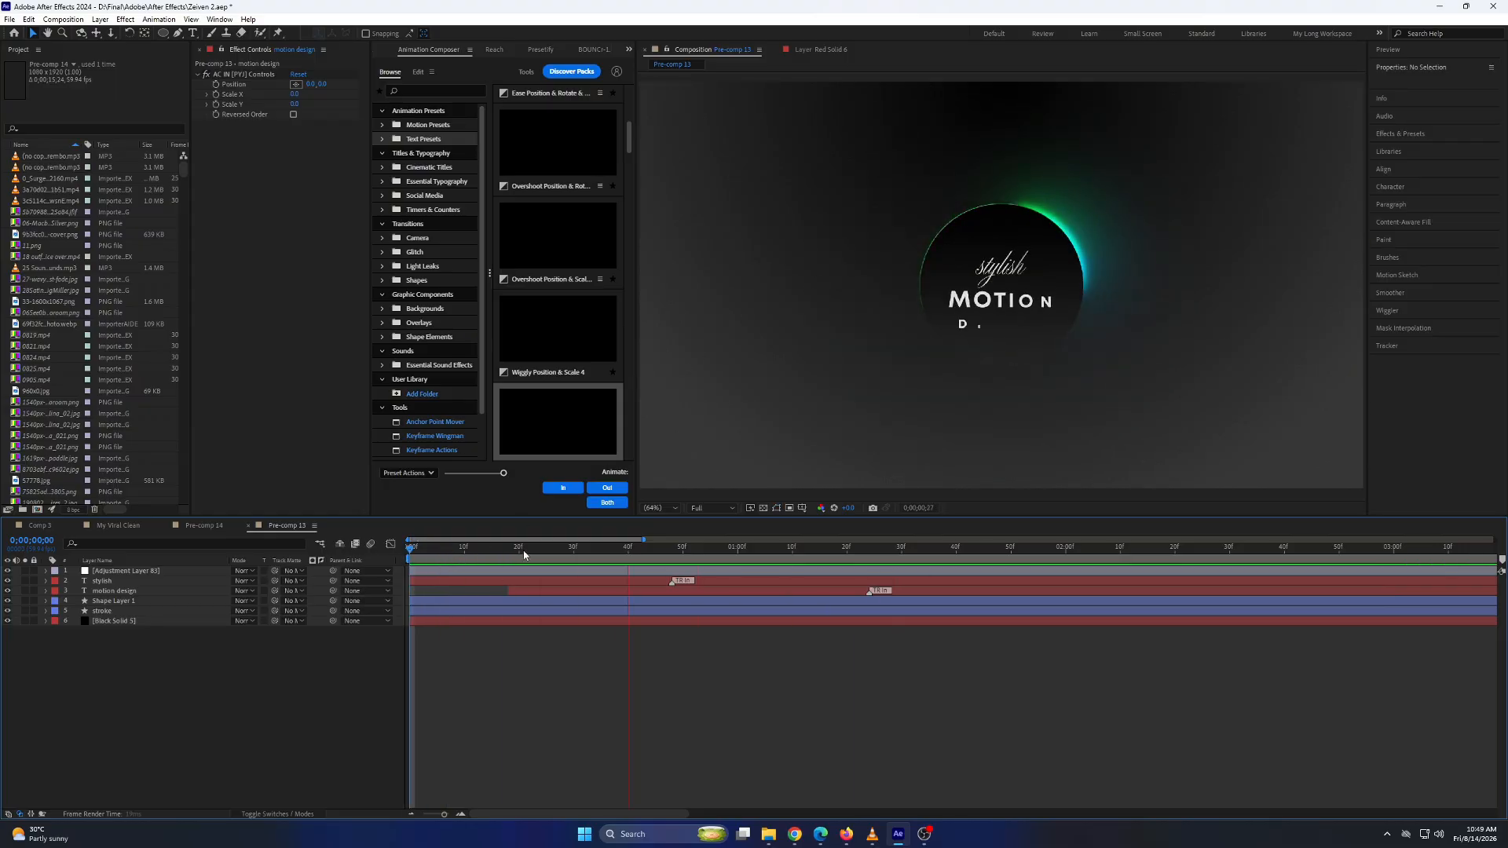
{"action": "key", "text": "space"}
Lengthen both text transitions by moving the In marker of "stylish" to about 1:13f and that of "motion design" to about 1:54f.
{"action": "left_click", "coordinate": [676, 583]}
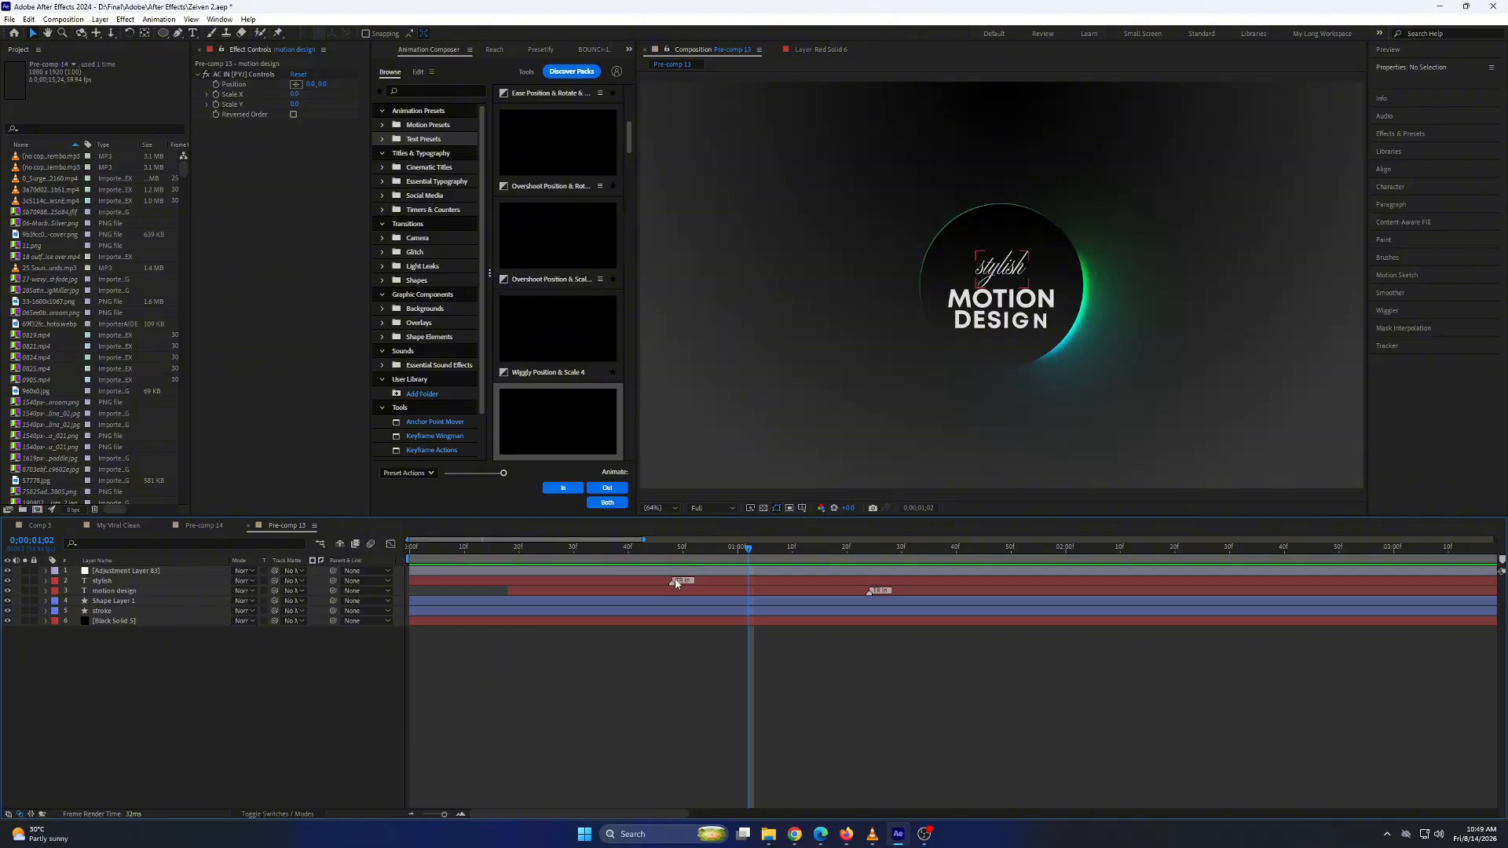
{"action": "left_click", "coordinate": [869, 593]}
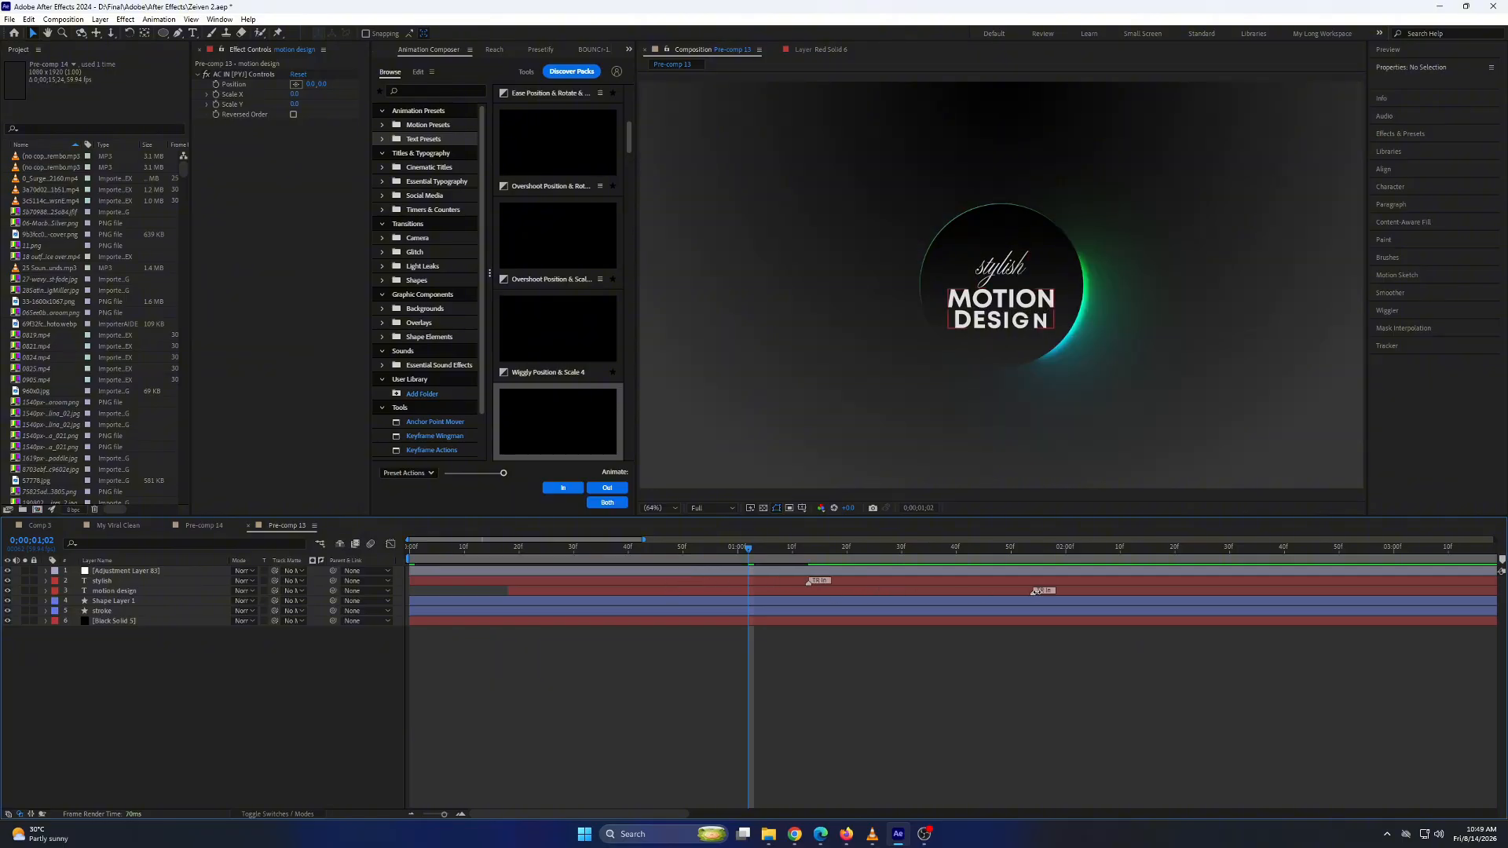
Lengthen the "motion design" text transition by moving its In marker to about 2:01f, and briefly preview the start.
{"action": "left_click_drag", "start_coordinate": [1035, 590], "coordinate": [1072, 590]}
{"action": "key", "text": "space"}
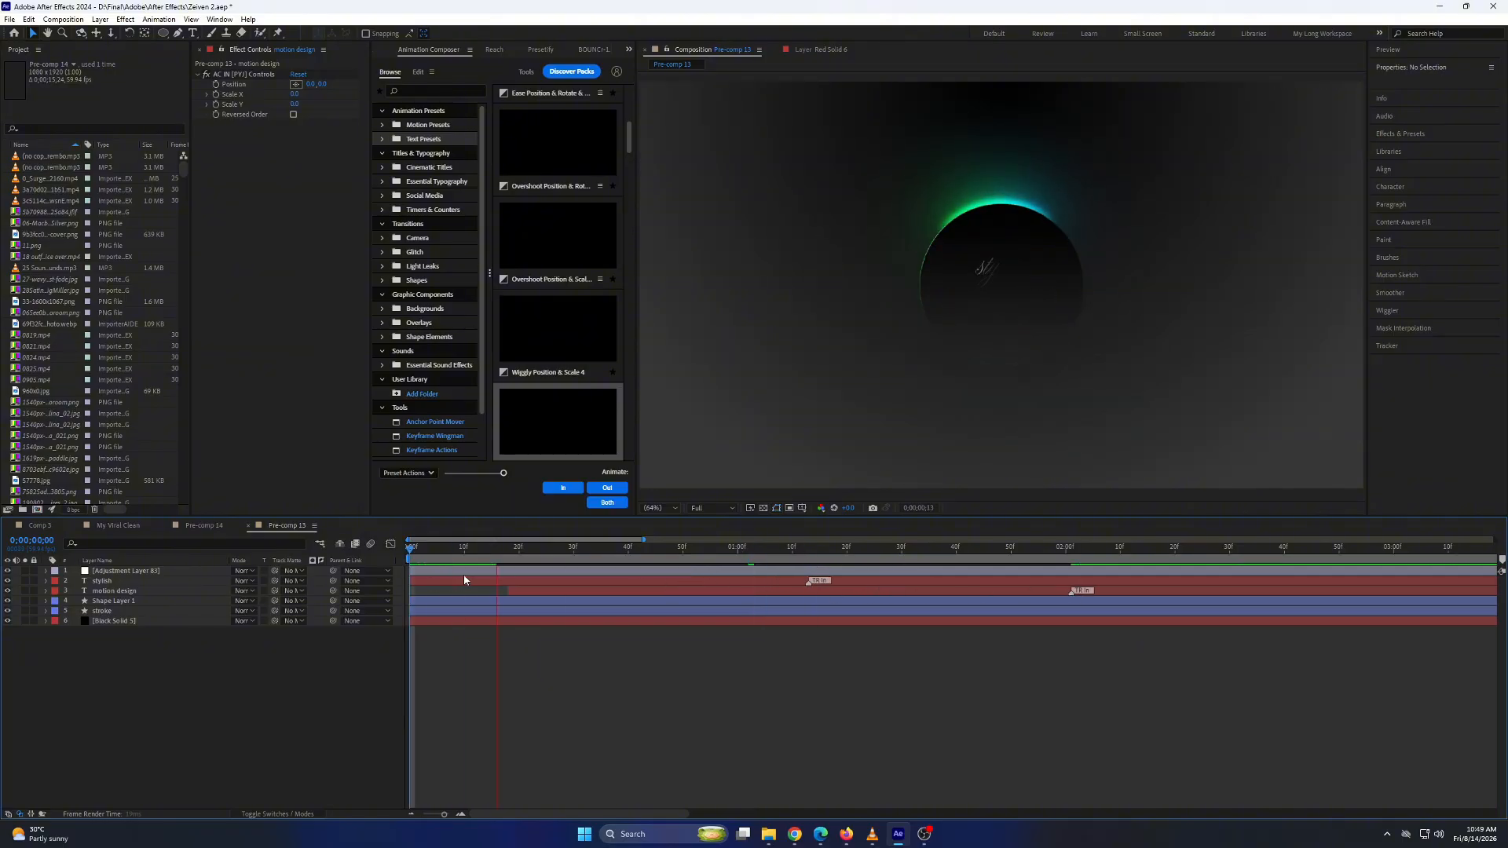
{"action": "key", "text": "space"}
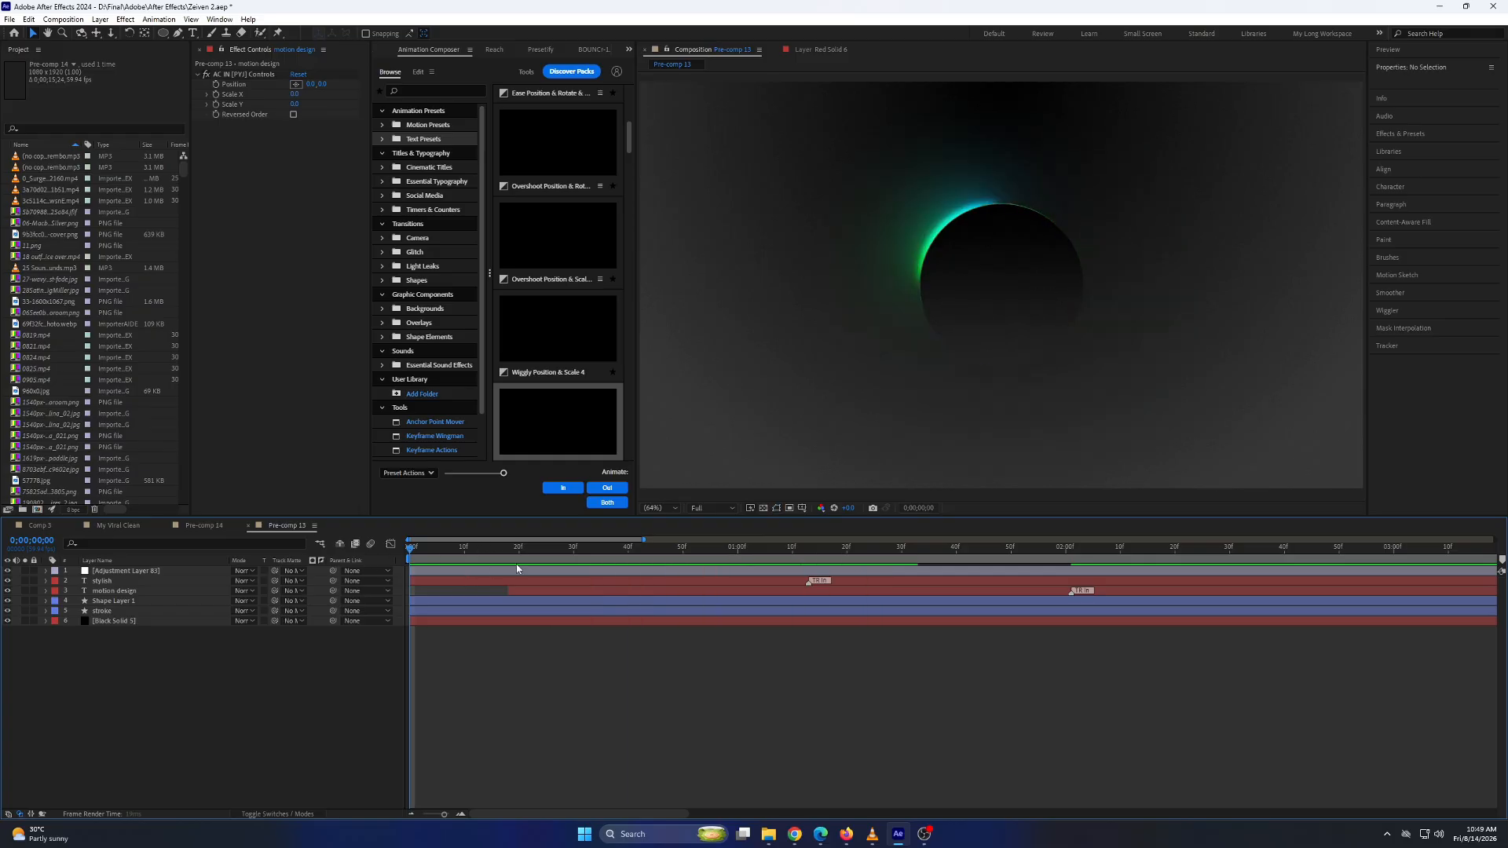
Replay the title animation from the beginning to check the text timing, and place the playhead at 1:57f.
{"action": "key", "text": "space"}
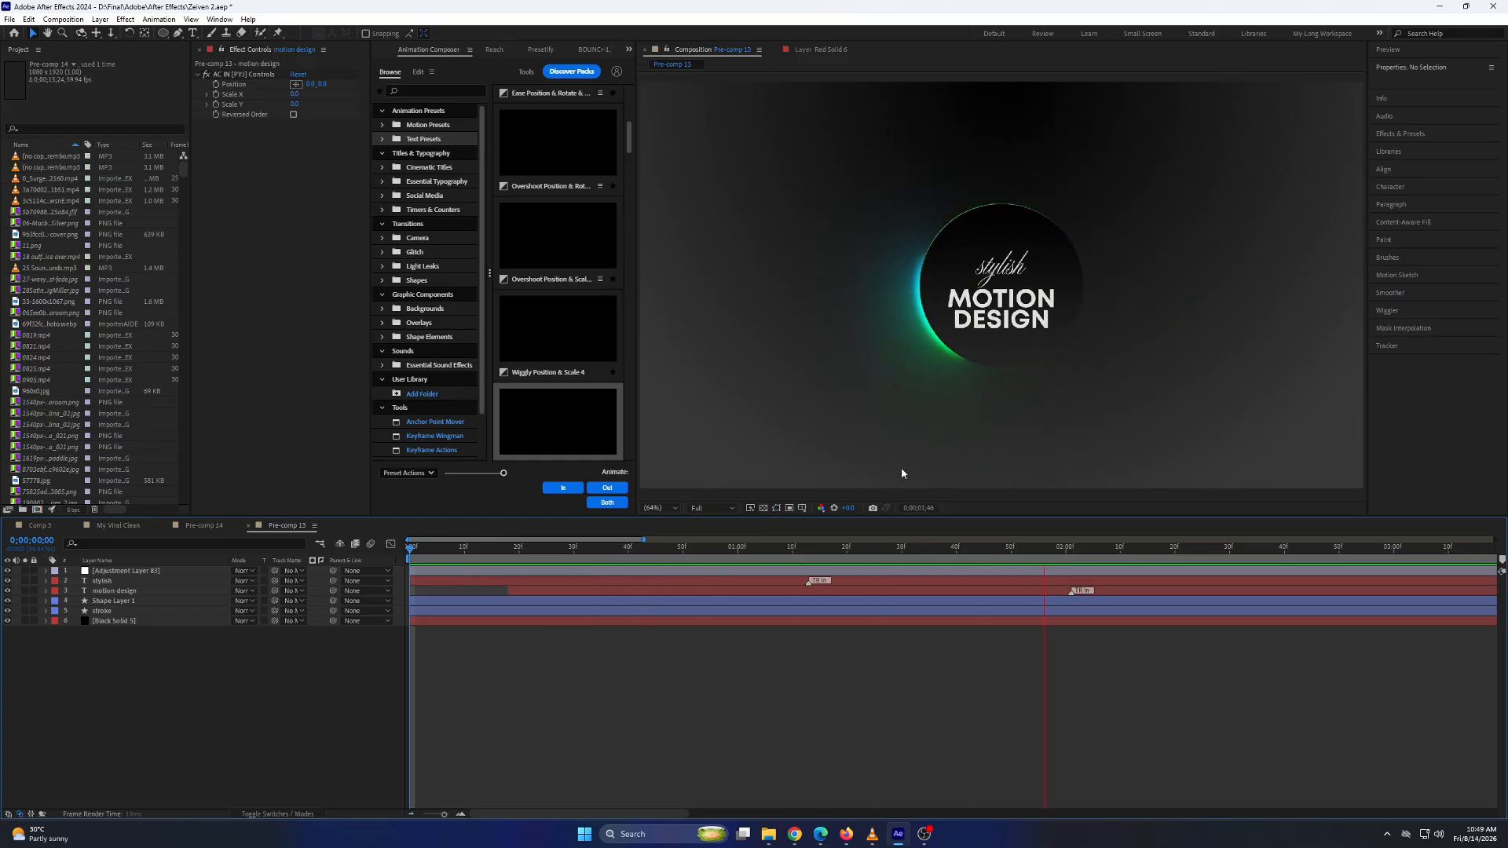
{"action": "key", "text": "space"}
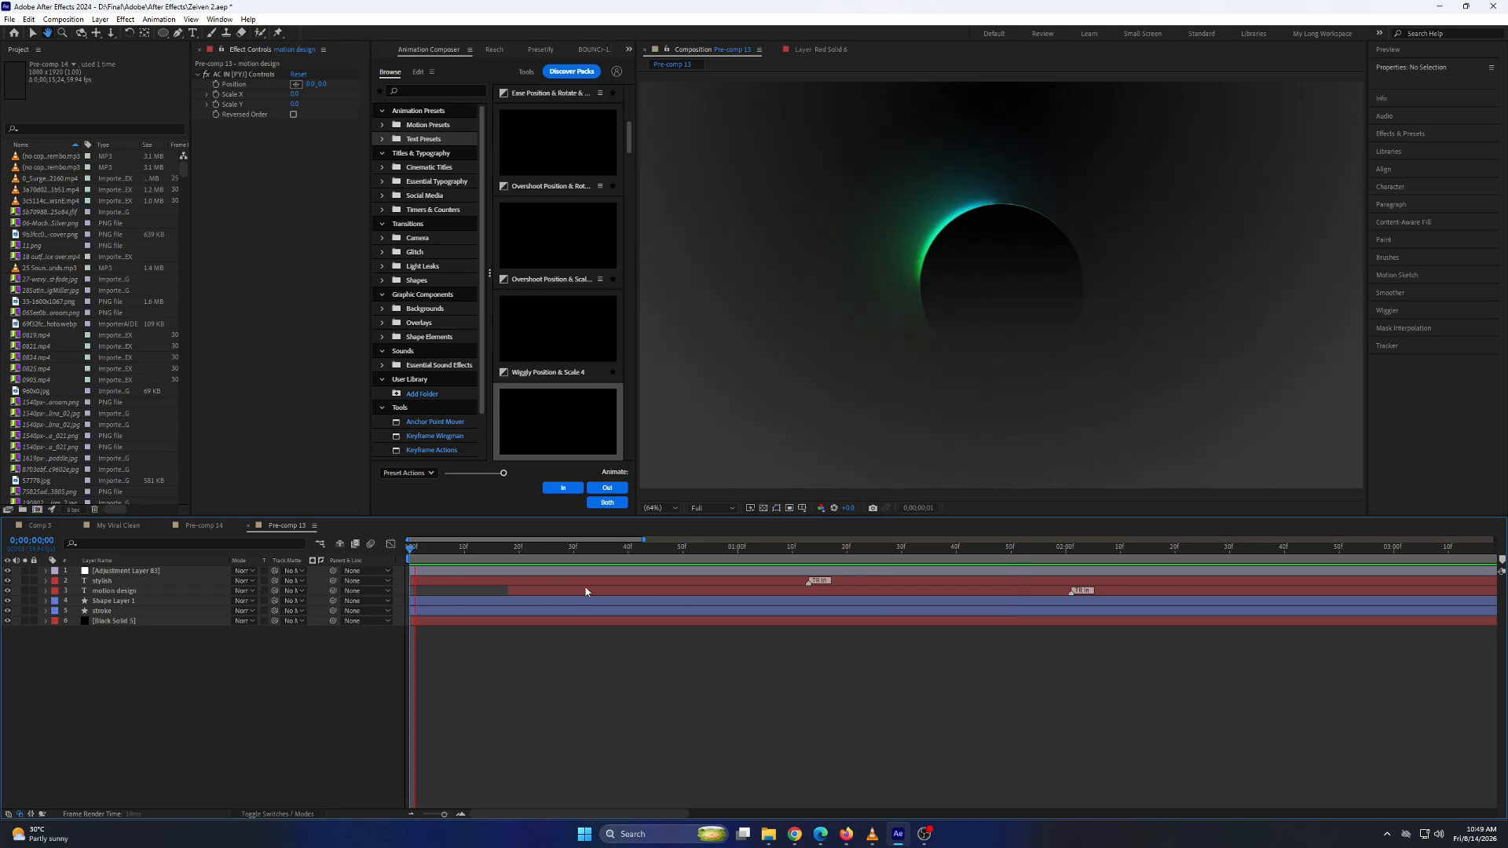
{"action": "key", "text": "space"}
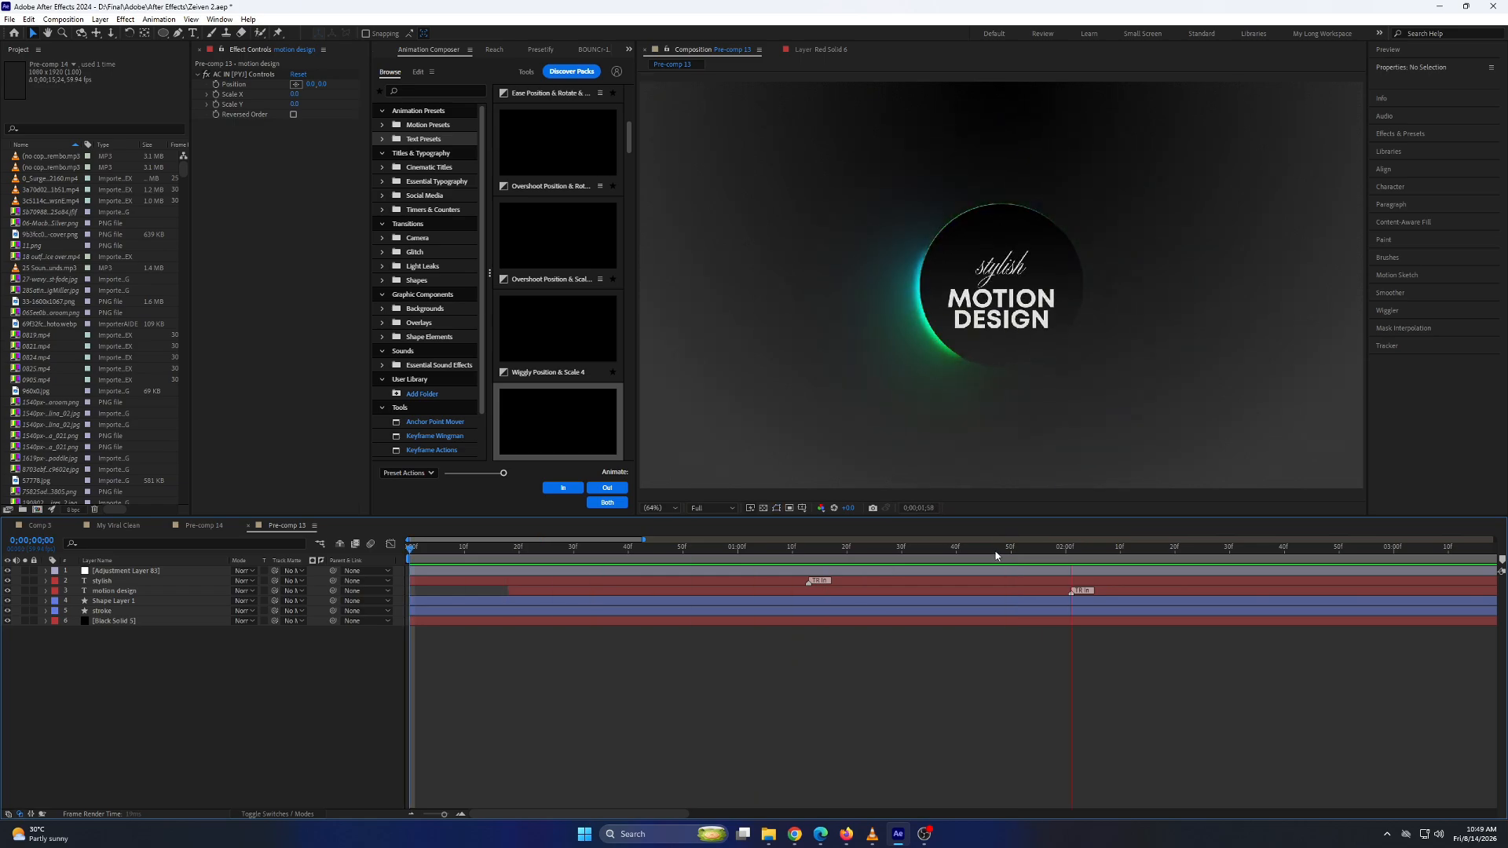
{"action": "left_click", "coordinate": [1049, 557]}
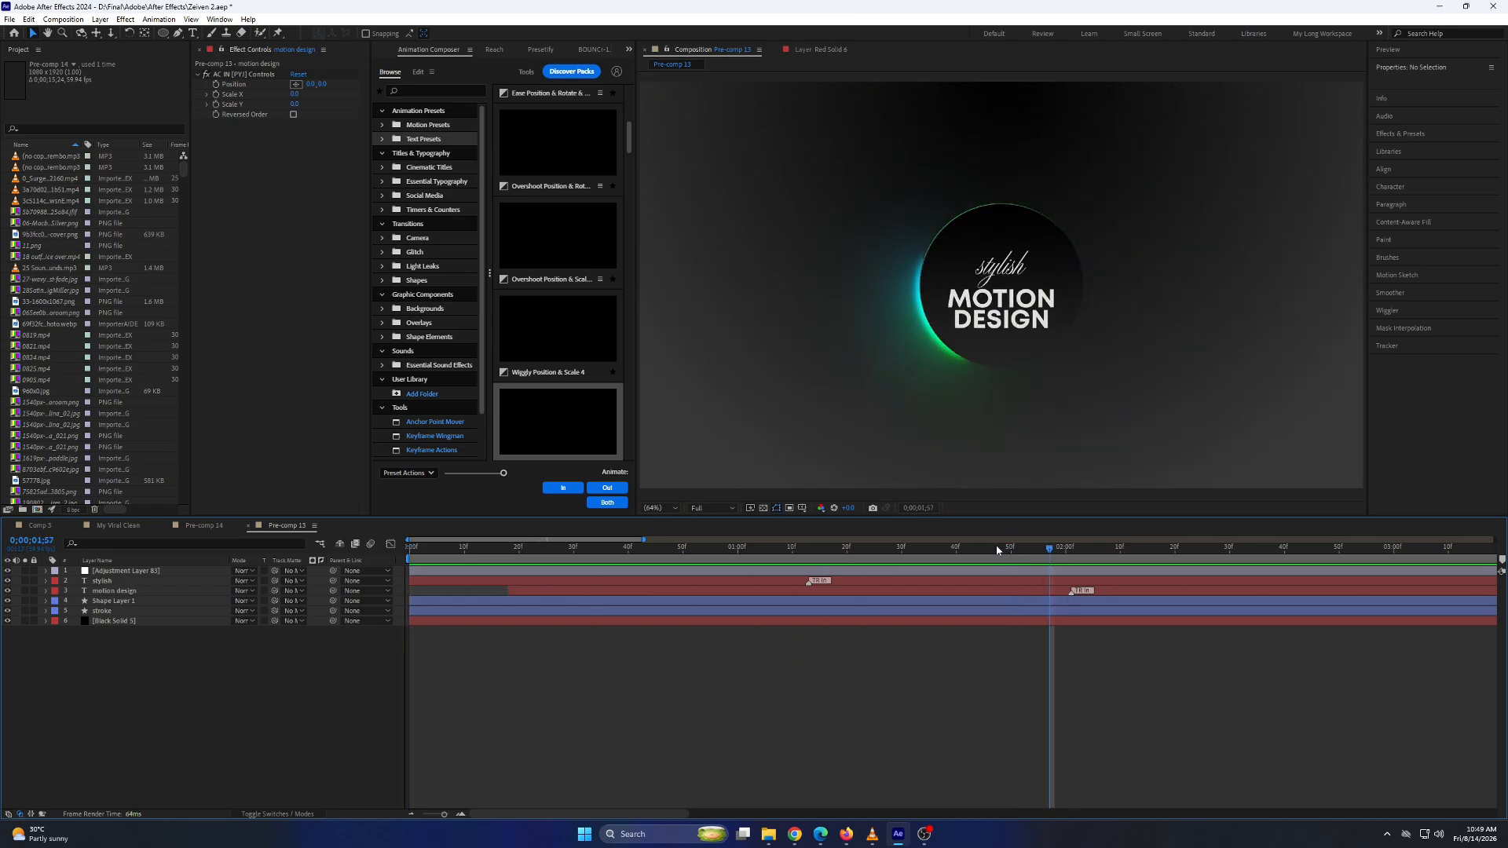
{"action": "left_click", "coordinate": [1128, 593]}
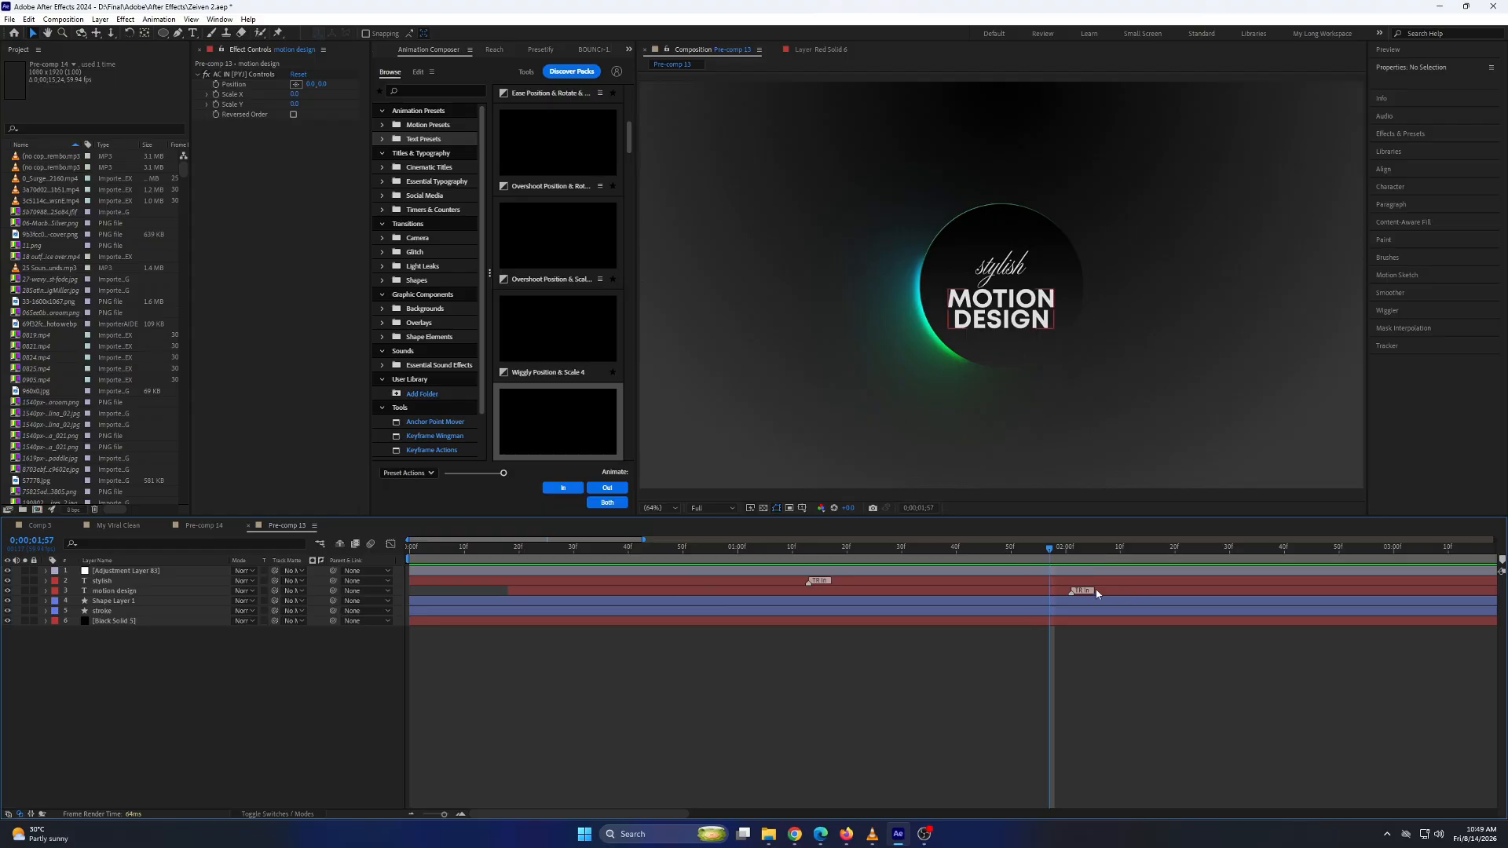